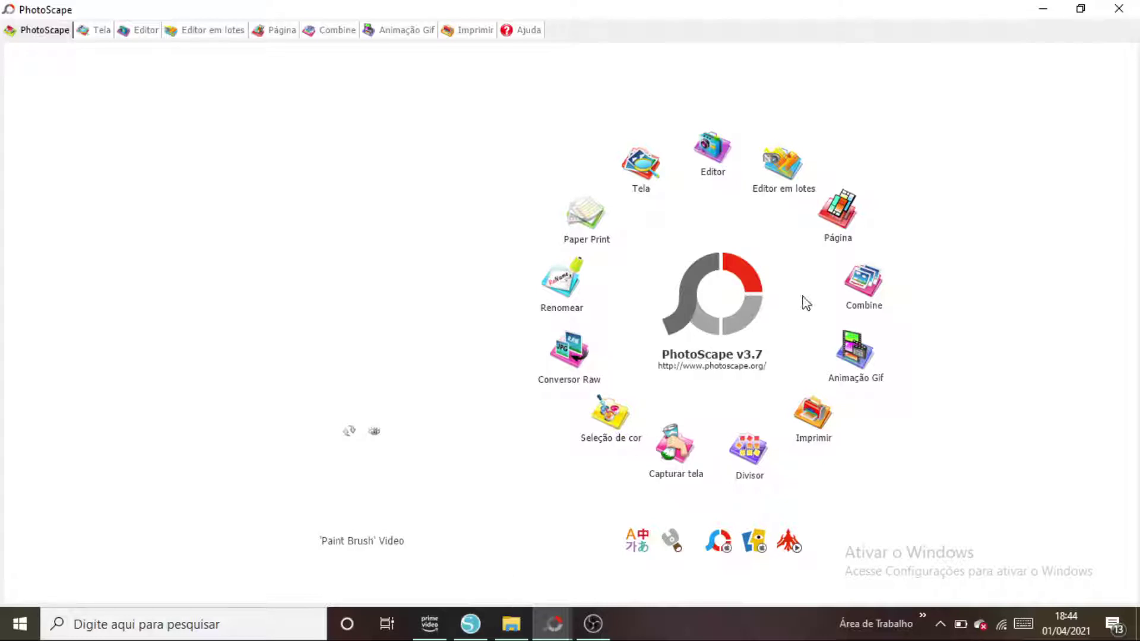
Step: Create a blank 700 x 1000 page layout and send it to the Editor
{"action": "left_click", "coordinate": [848, 207]}
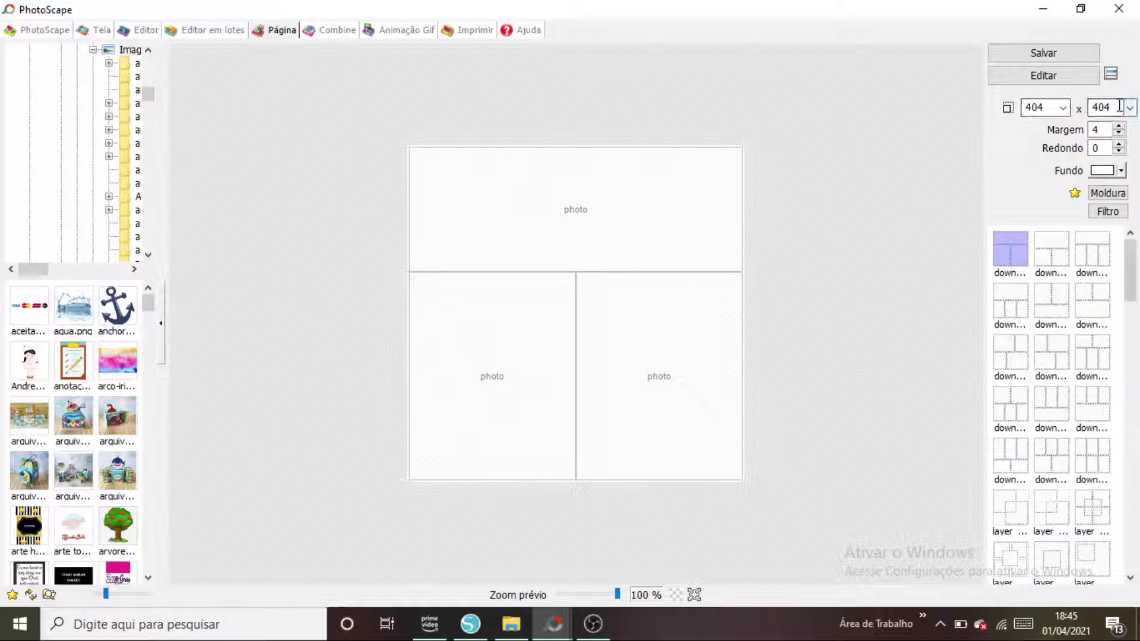
{"action": "left_click", "coordinate": [1062, 109]}
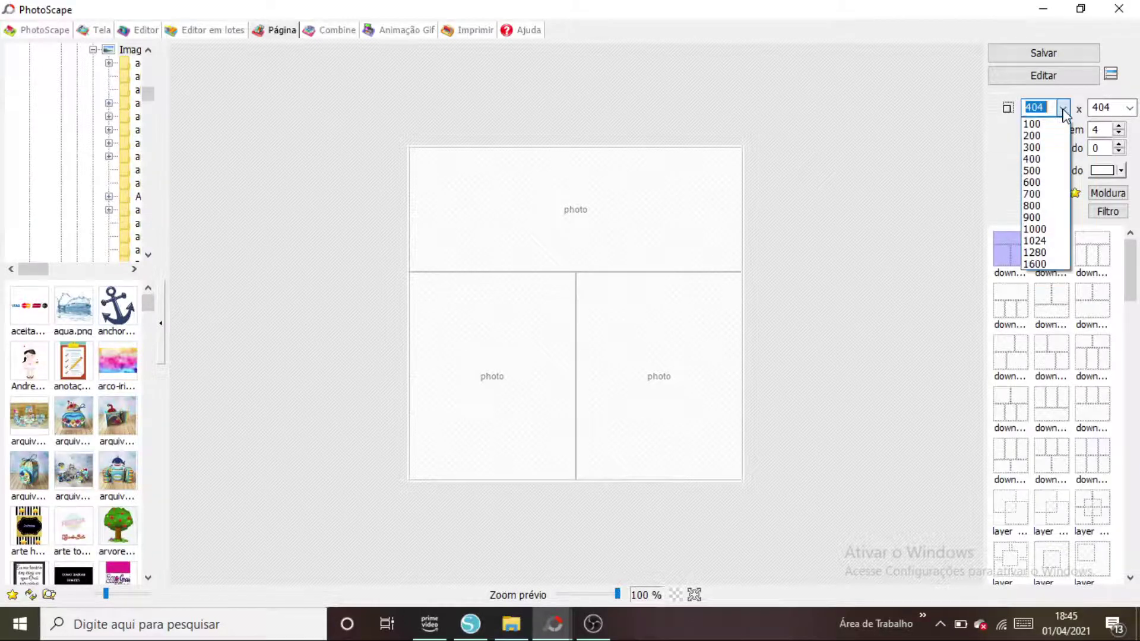
{"action": "left_click", "coordinate": [1045, 194]}
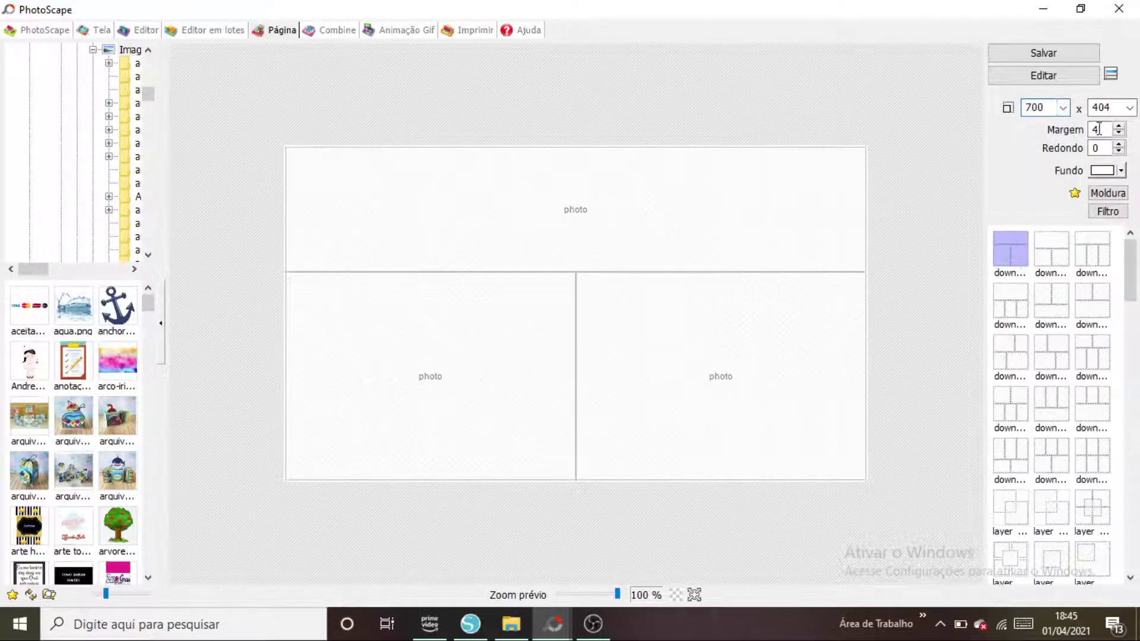
{"action": "left_click", "coordinate": [1129, 108]}
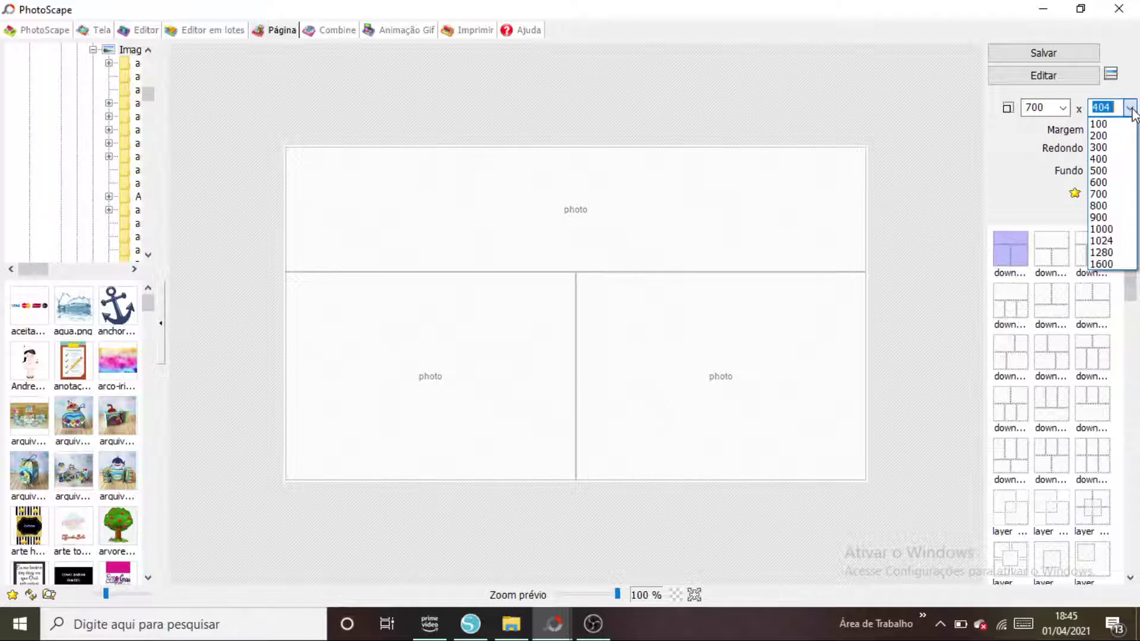
{"action": "left_click", "coordinate": [1105, 230]}
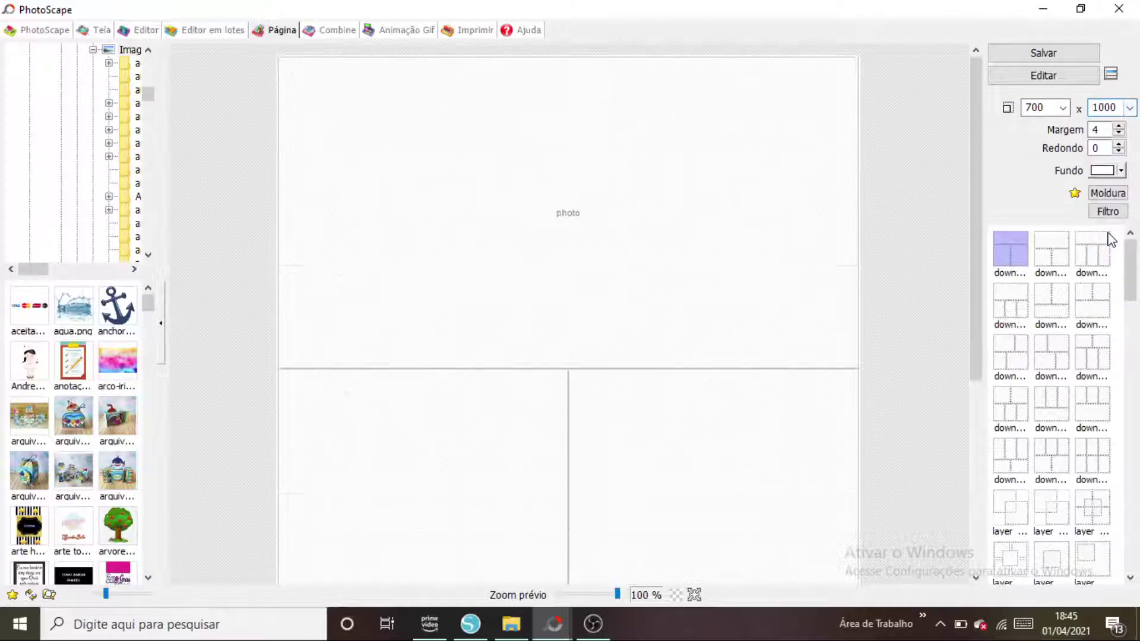
{"action": "left_click", "coordinate": [1023, 77]}
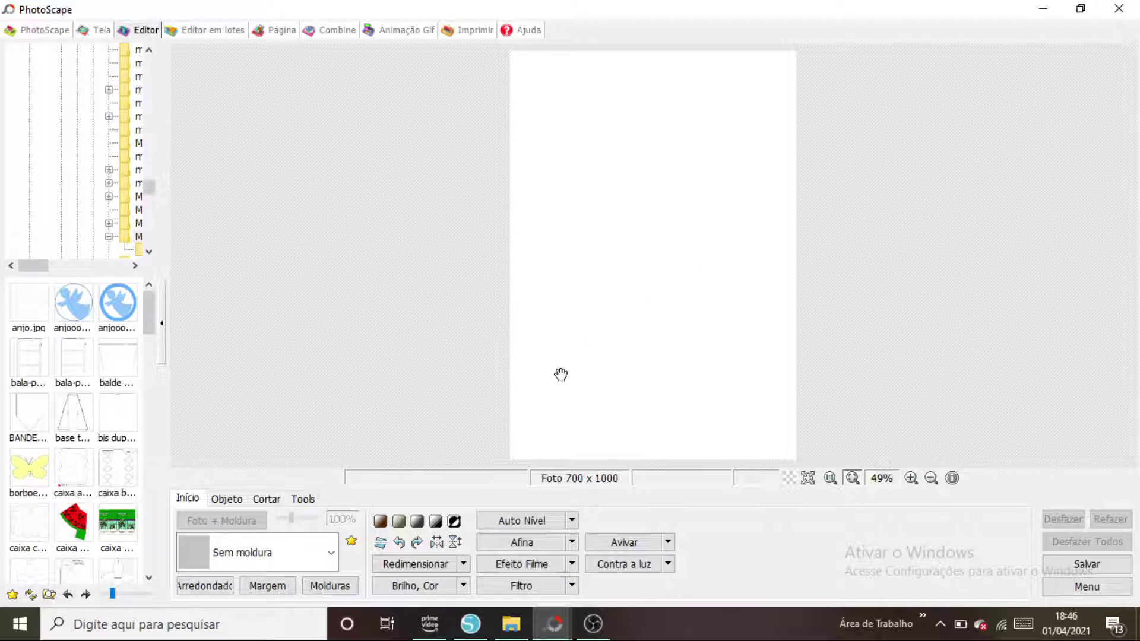
Step: Switch to the other open PhotoScape window, whose 700 x 1000 page has the number rulers along its edges
{"action": "mouse_move", "coordinate": [555, 624]}
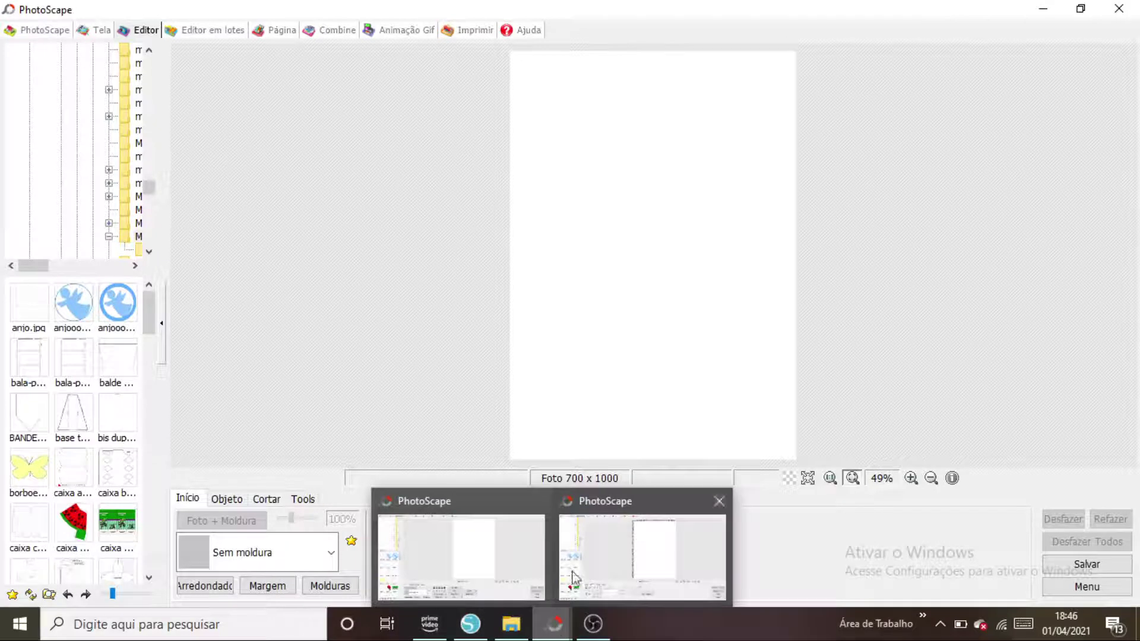
{"action": "left_click", "coordinate": [590, 546]}
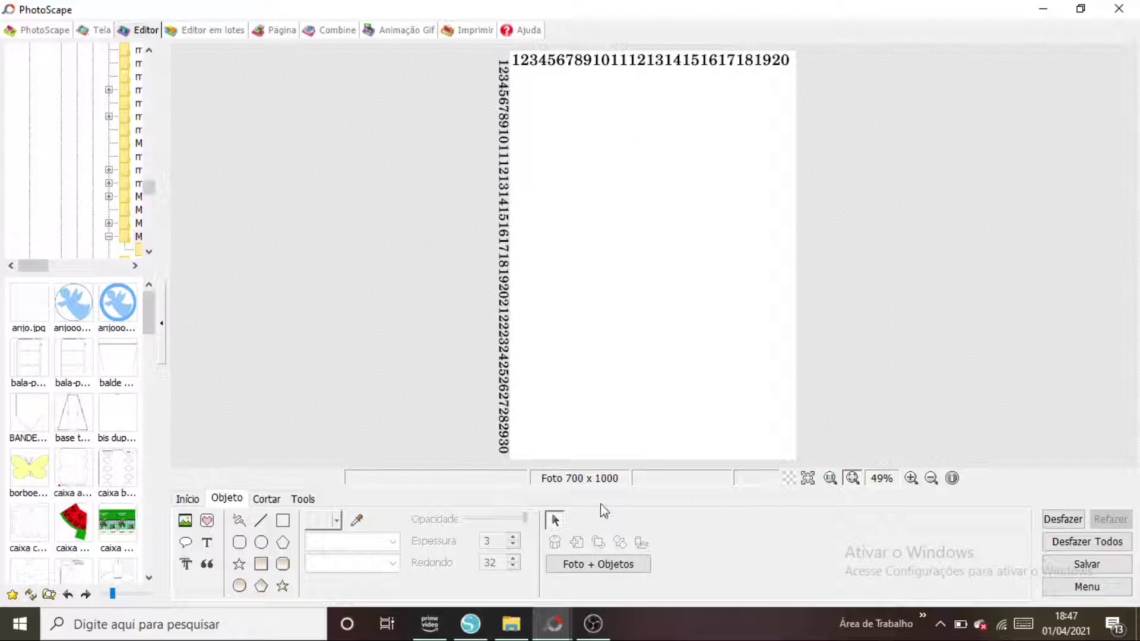
{"action": "mouse_move", "coordinate": [568, 622]}
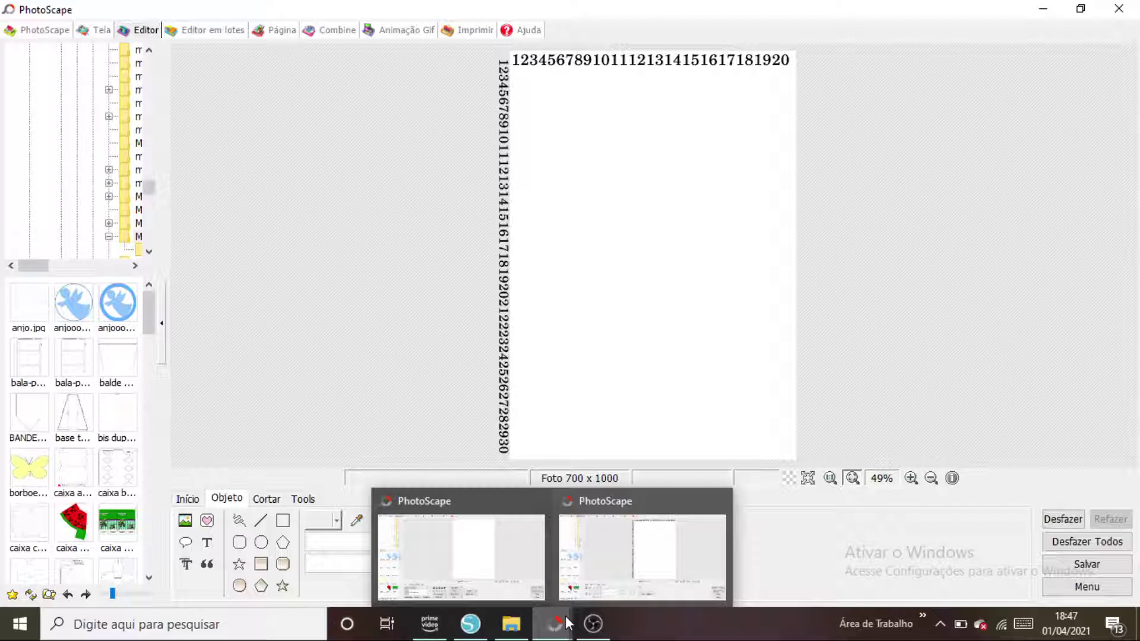
{"action": "left_click", "coordinate": [519, 555]}
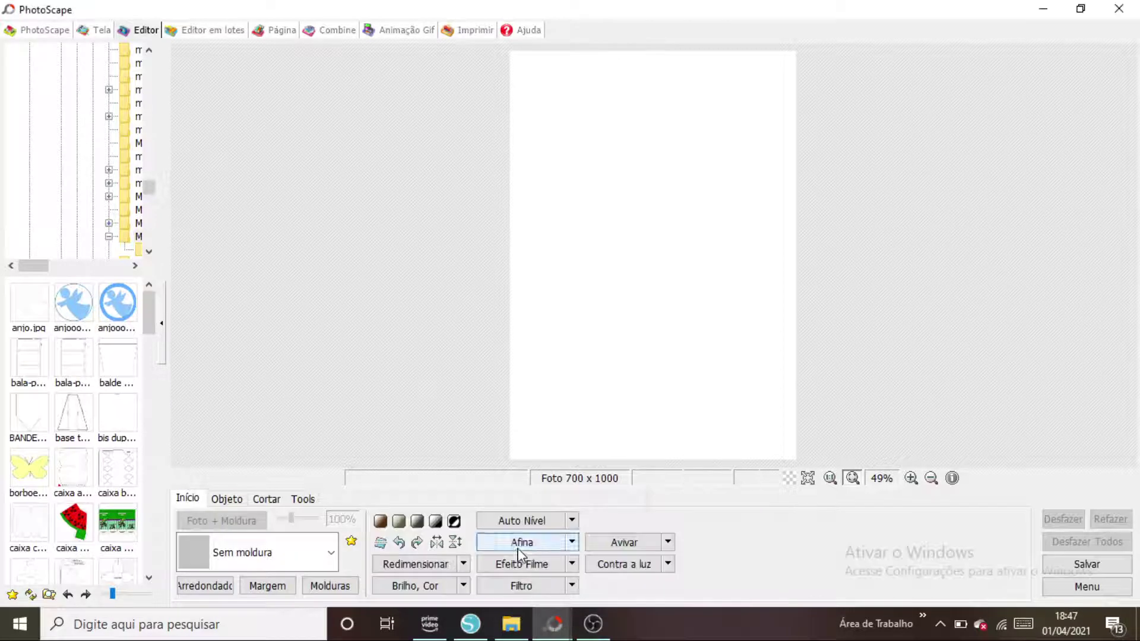
{"action": "left_click", "coordinate": [554, 623]}
{"action": "left_click", "coordinate": [588, 579]}
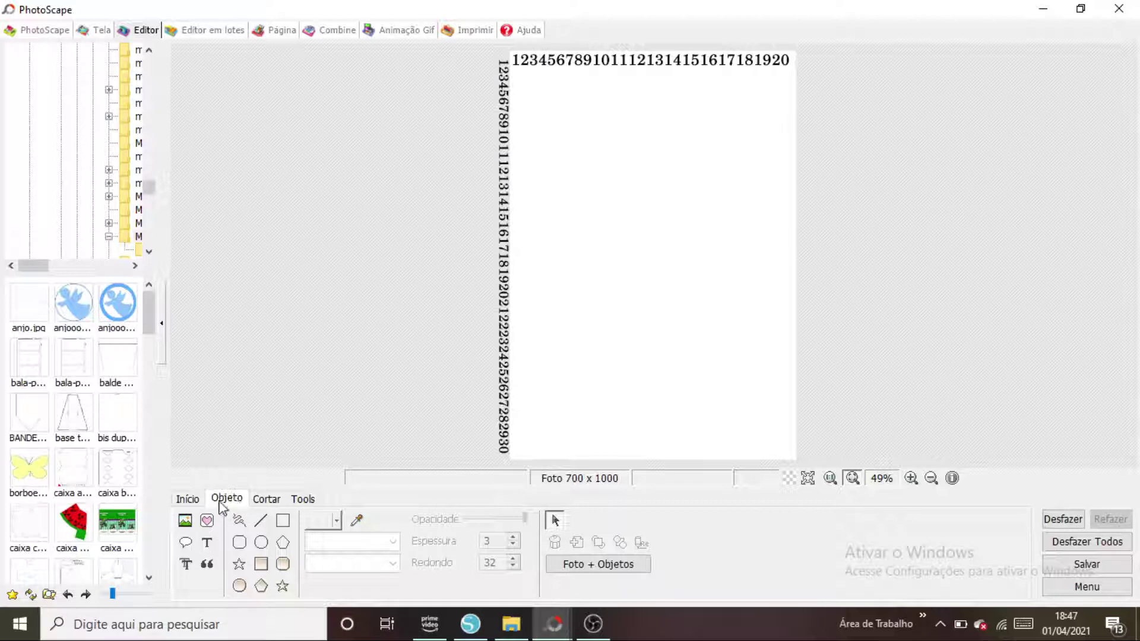
Step: Start adding a photo object and open the "topo de bolo" folder inside Imagens
{"action": "left_click", "coordinate": [185, 520]}
{"action": "left_click", "coordinate": [208, 501]}
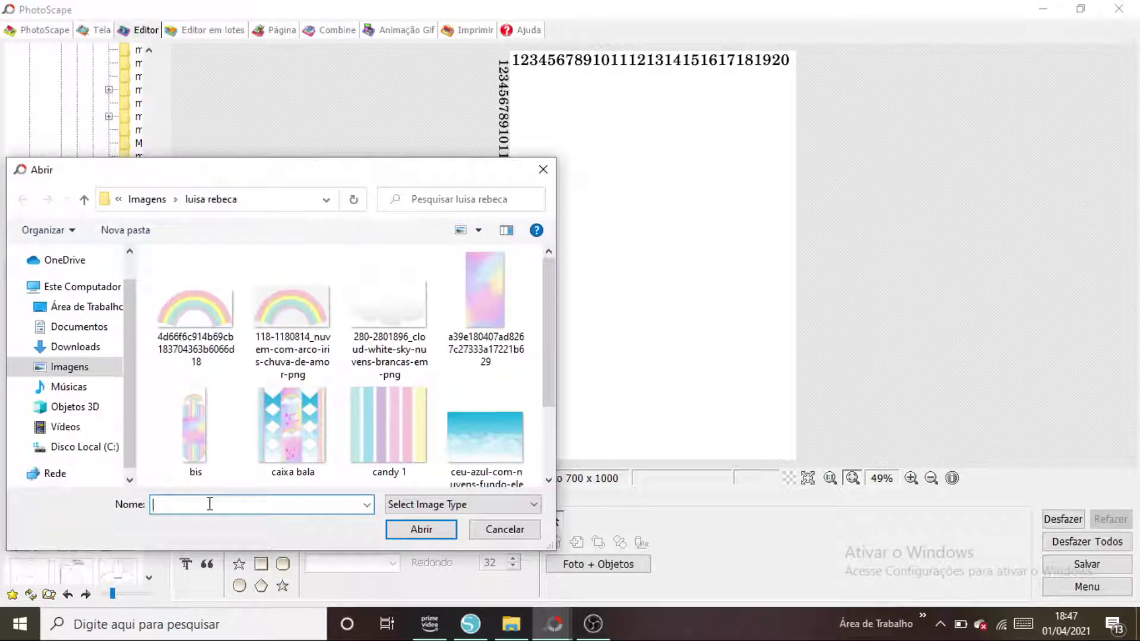
{"action": "left_click", "coordinate": [97, 369]}
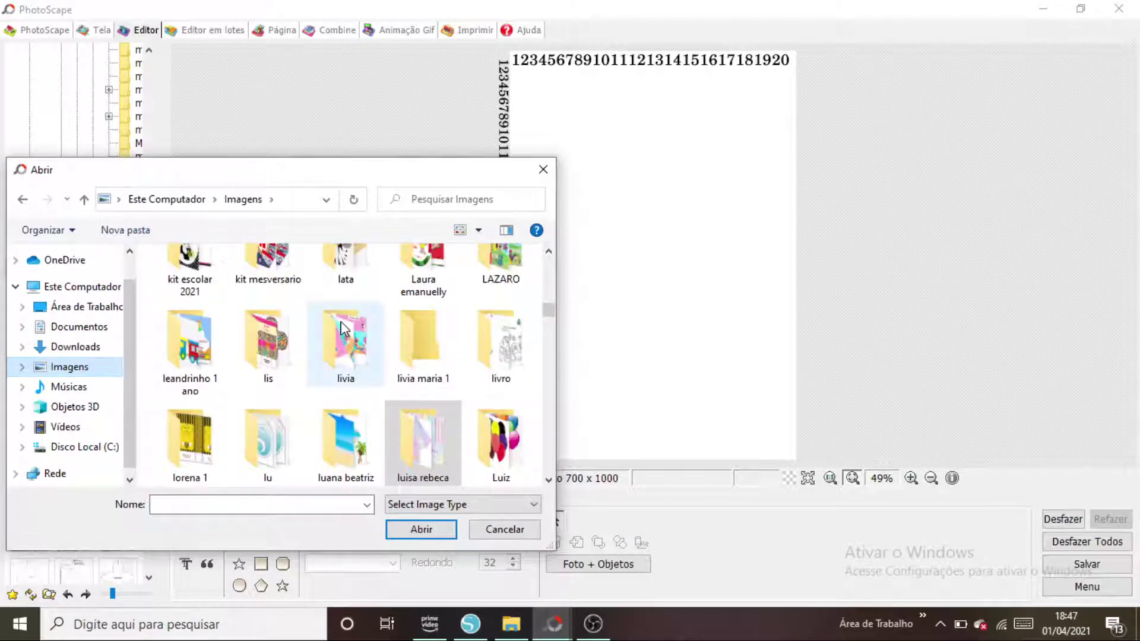
{"action": "left_click", "coordinate": [418, 336]}
{"action": "key", "text": "t"}
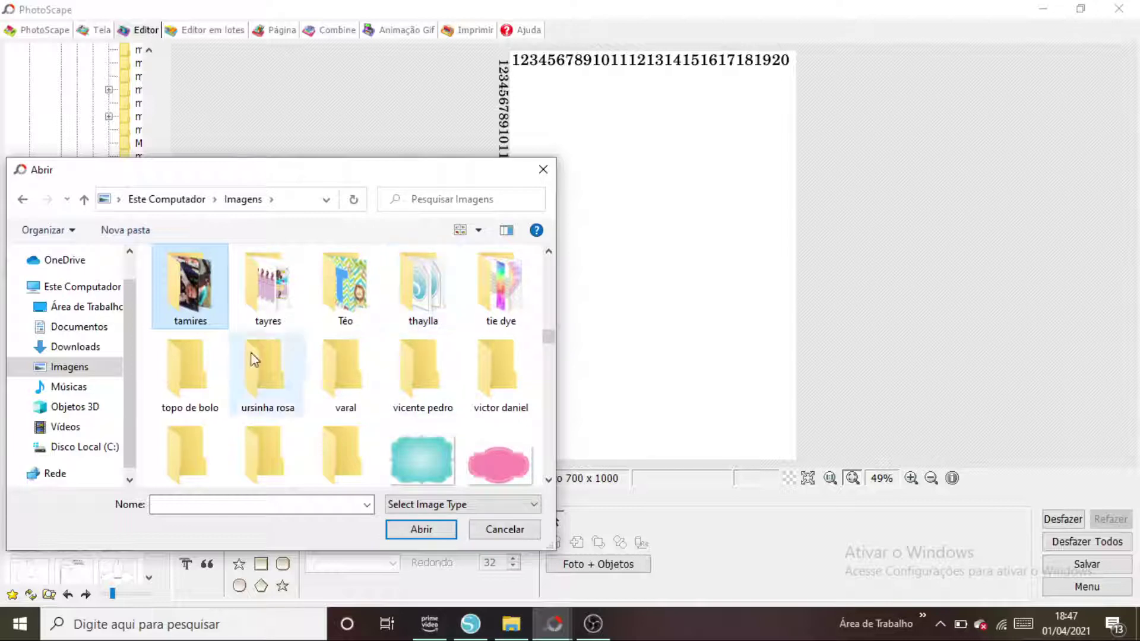
{"action": "double_click", "coordinate": [206, 375]}
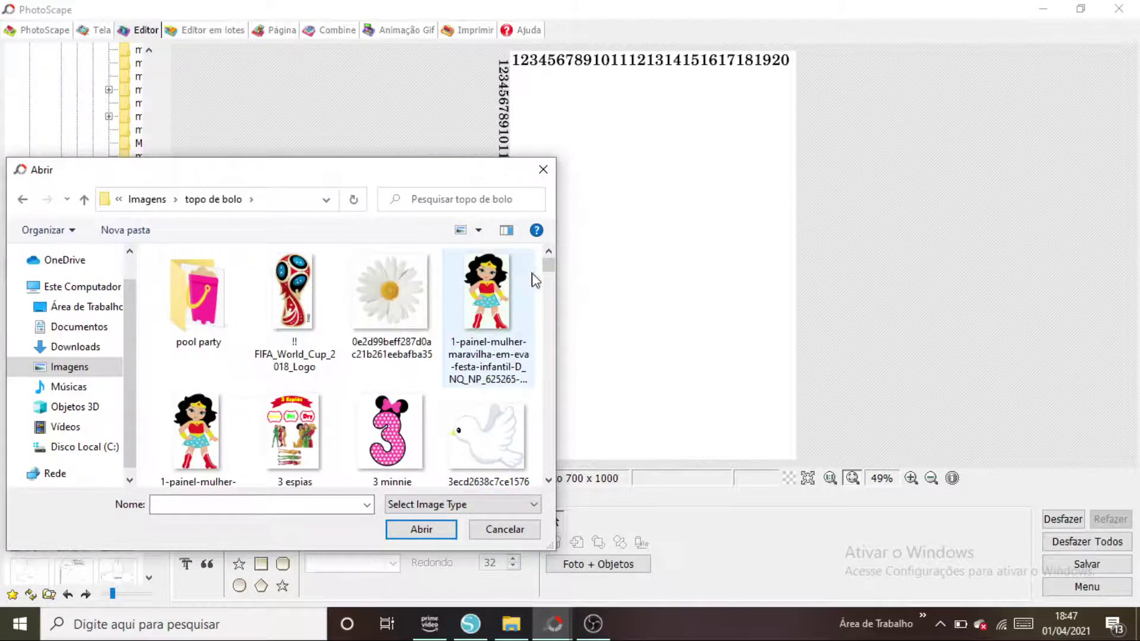
Step: Find the striped ribbon banner image "lol 1" in the folder and insert it on the page
{"action": "left_click_drag", "start_coordinate": [547, 271], "coordinate": [547, 275]}
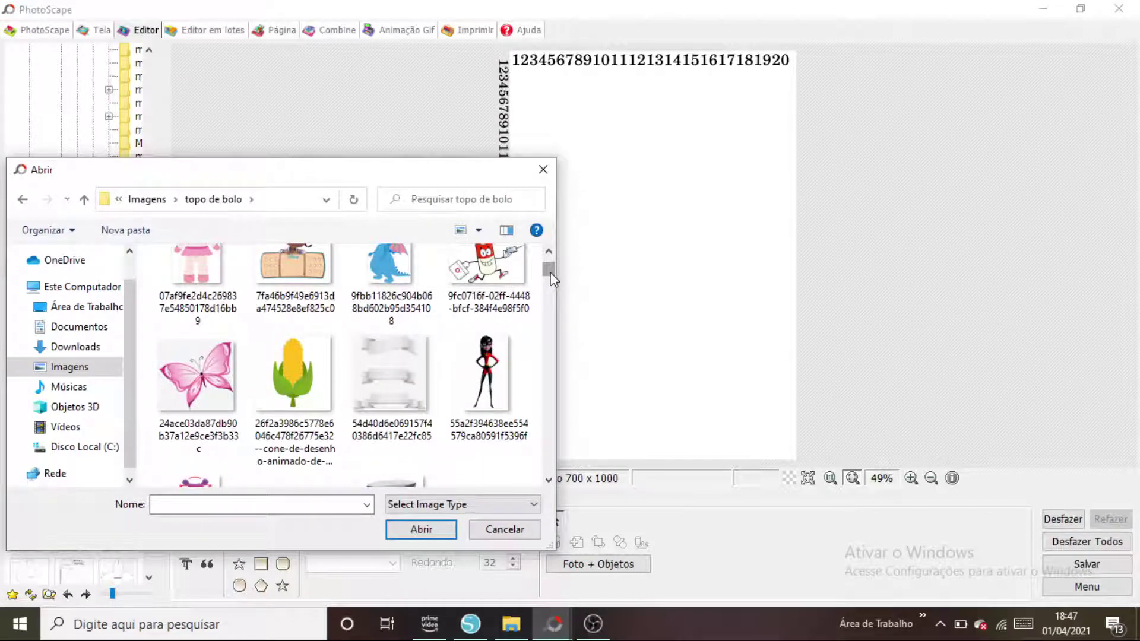
{"action": "left_click_drag", "start_coordinate": [551, 280], "coordinate": [551, 333]}
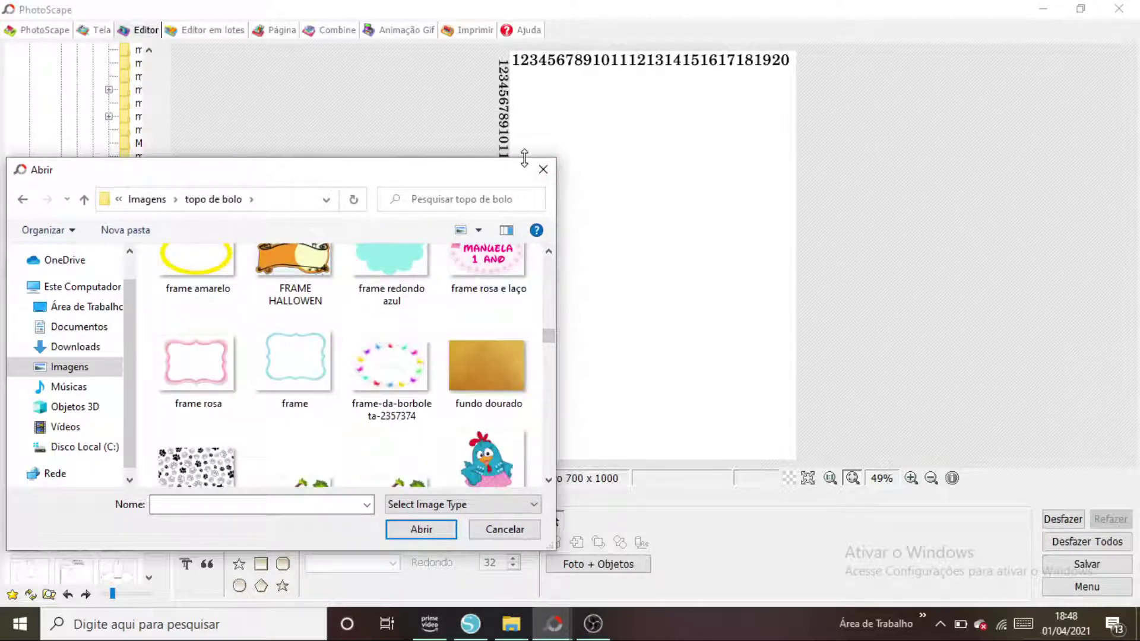
{"action": "left_click_drag", "start_coordinate": [524, 157], "coordinate": [582, 68]}
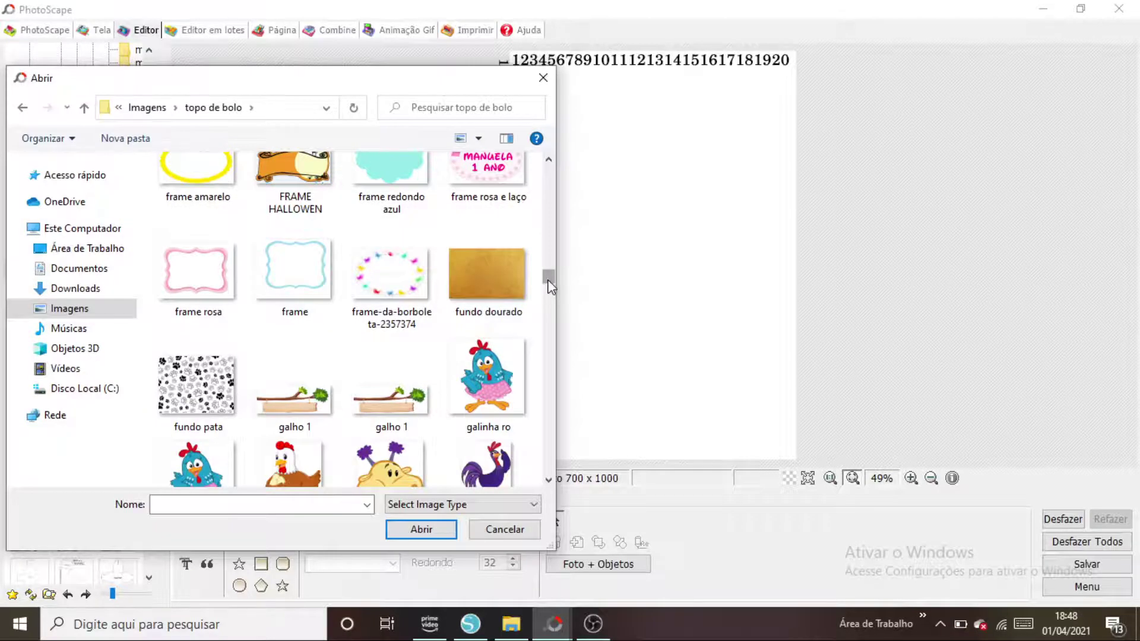
{"action": "left_click_drag", "start_coordinate": [547, 283], "coordinate": [551, 303]}
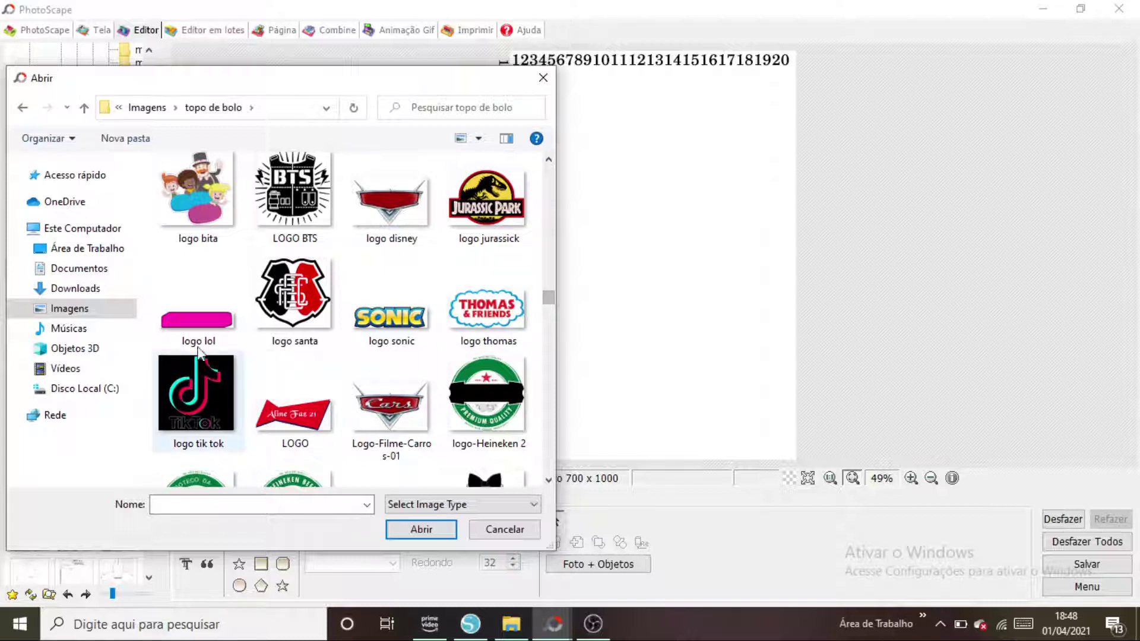
{"action": "left_click", "coordinate": [215, 332]}
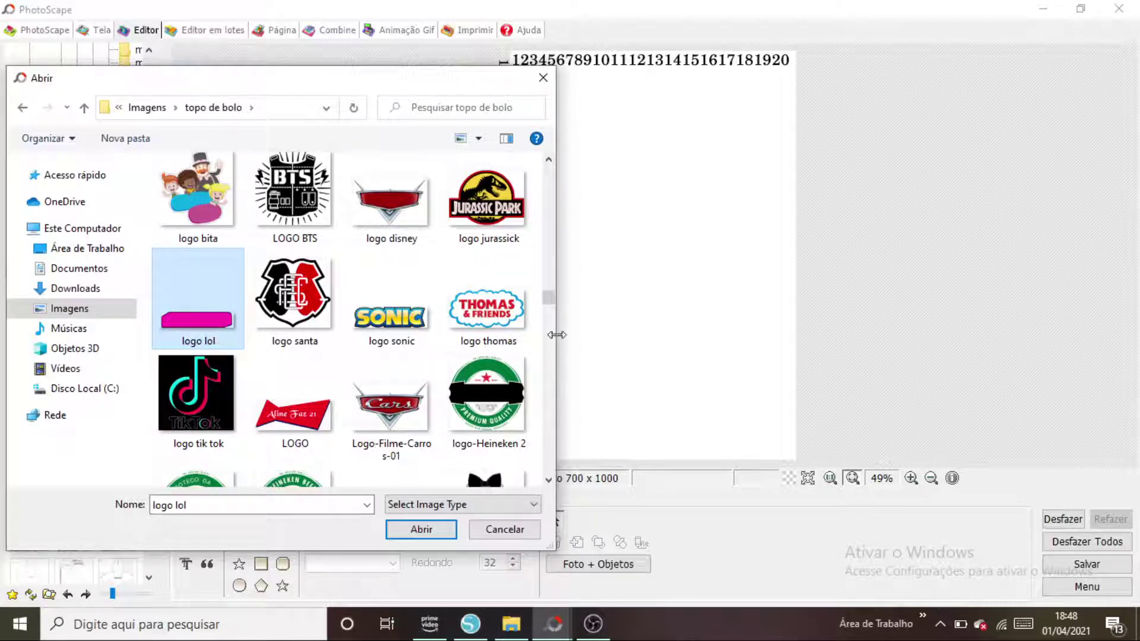
{"action": "left_click", "coordinate": [549, 480]}
{"action": "left_click", "coordinate": [549, 480]}
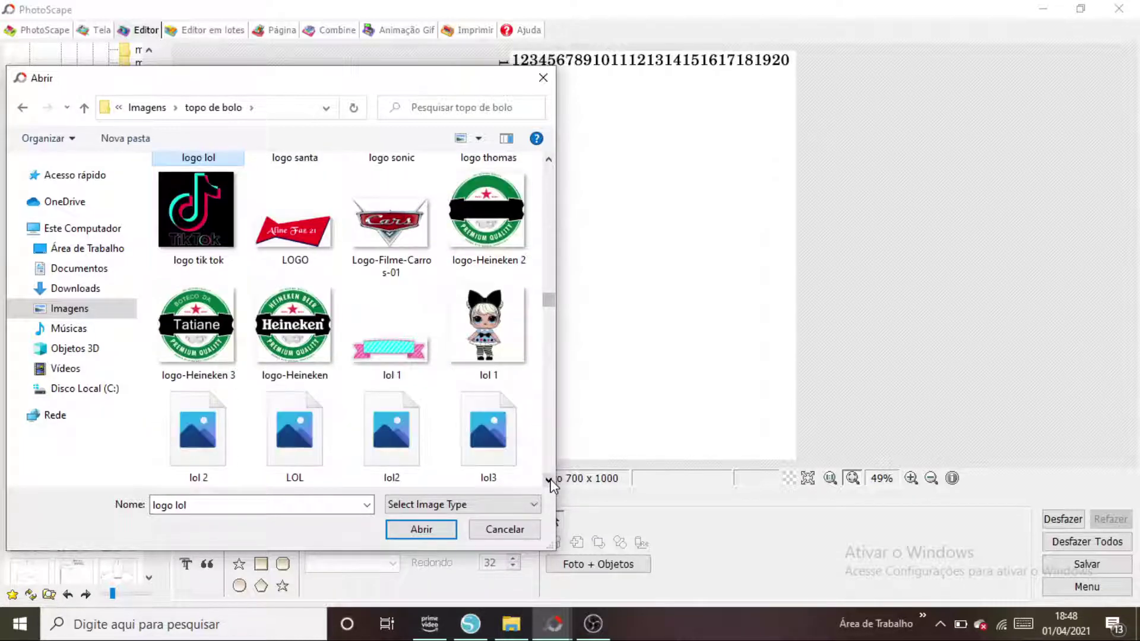
{"action": "double_click", "coordinate": [387, 356]}
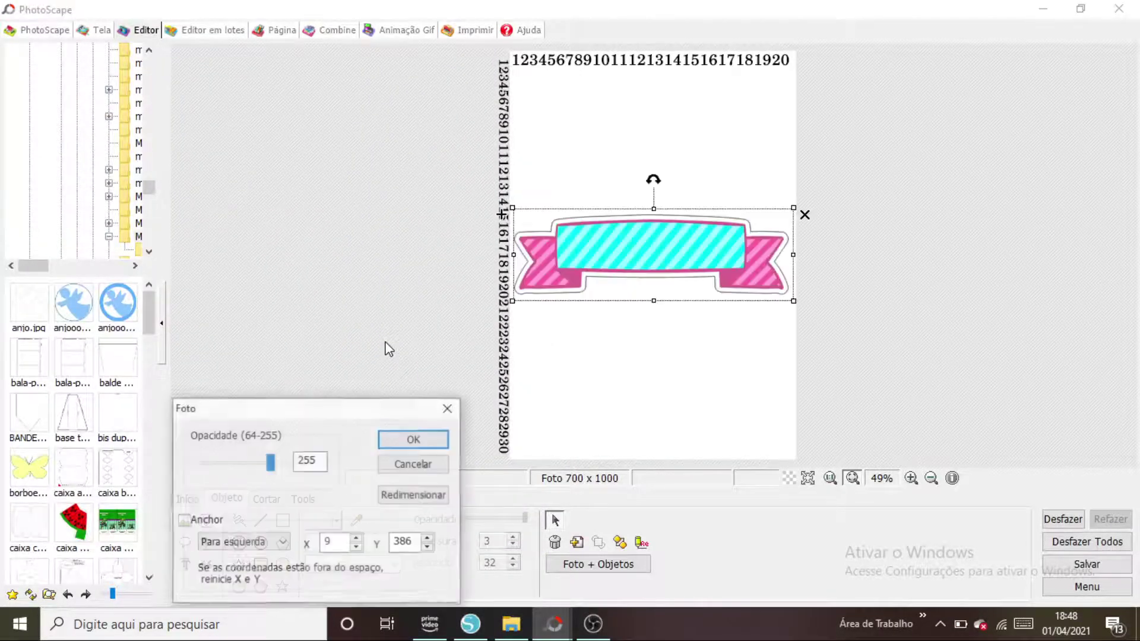
{"action": "left_click", "coordinate": [415, 440]}
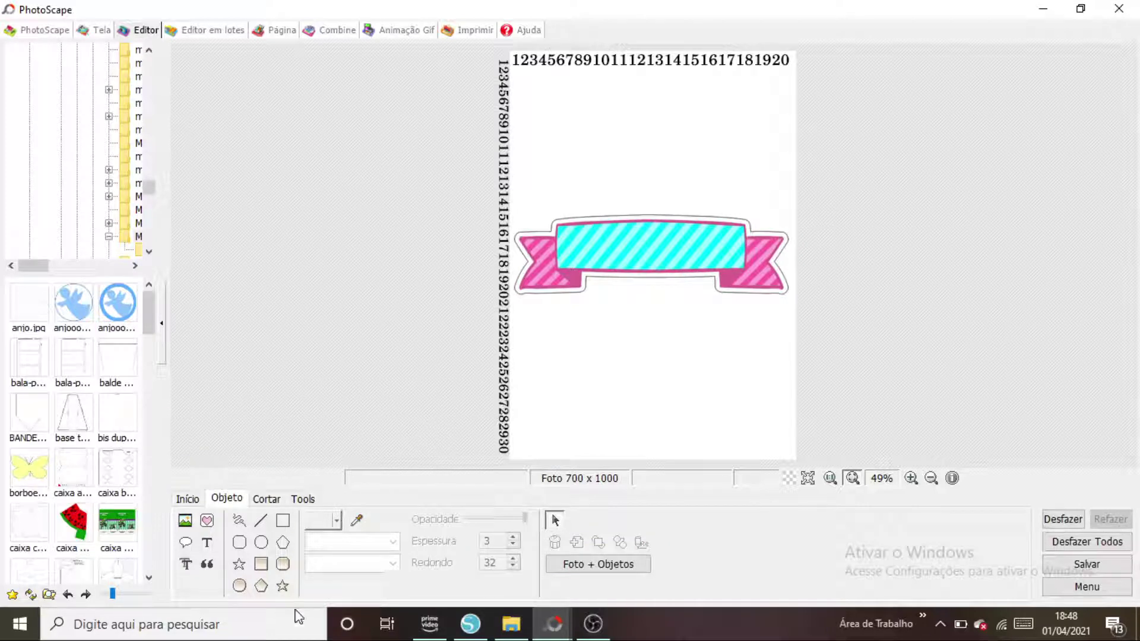
Step: Shrink the ribbon banner to about two thirds of the page width and centre it just below the horizontal ruler
{"action": "left_click", "coordinate": [658, 243]}
{"action": "left_click_drag", "start_coordinate": [674, 260], "coordinate": [673, 128]}
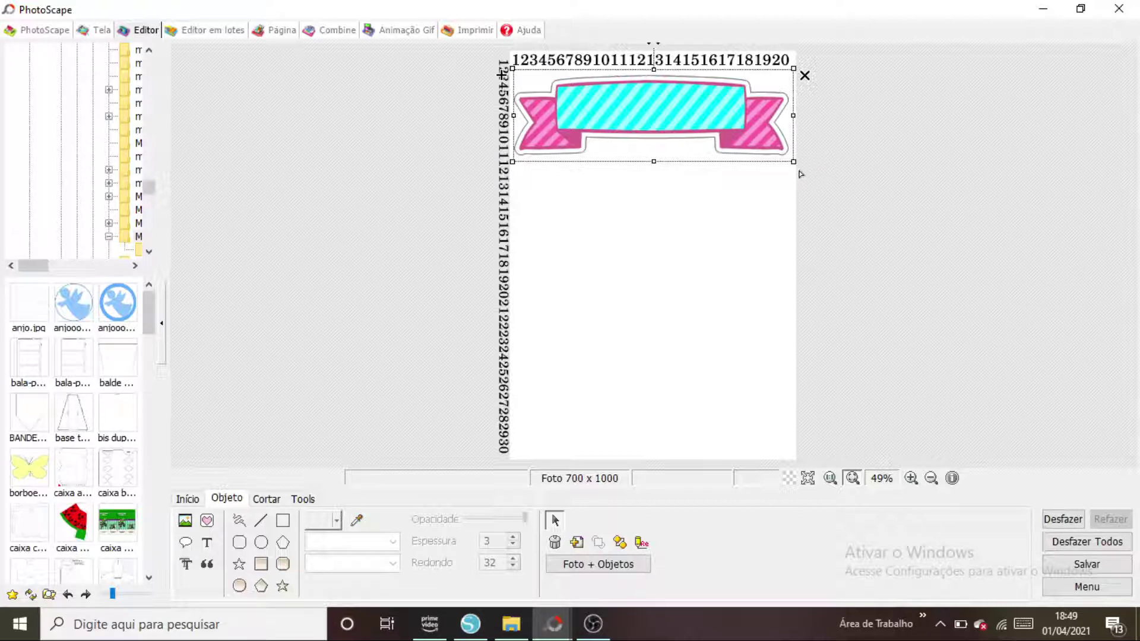
{"action": "left_click_drag", "start_coordinate": [793, 163], "coordinate": [704, 111]}
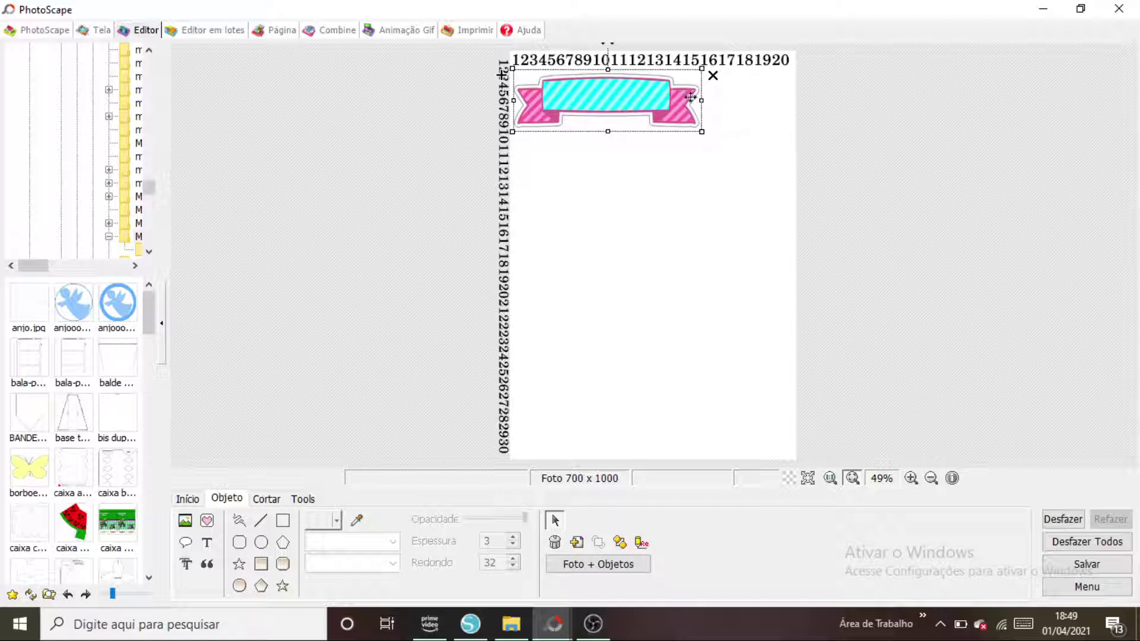
{"action": "left_click_drag", "start_coordinate": [633, 92], "coordinate": [682, 95]}
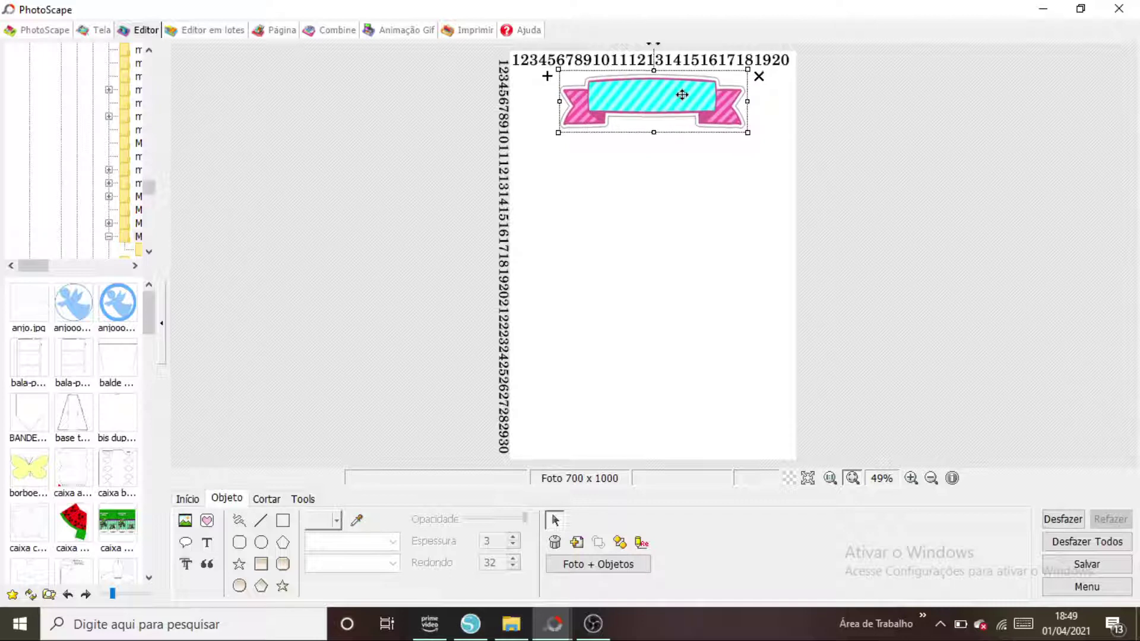
{"action": "left_click", "coordinate": [865, 152]}
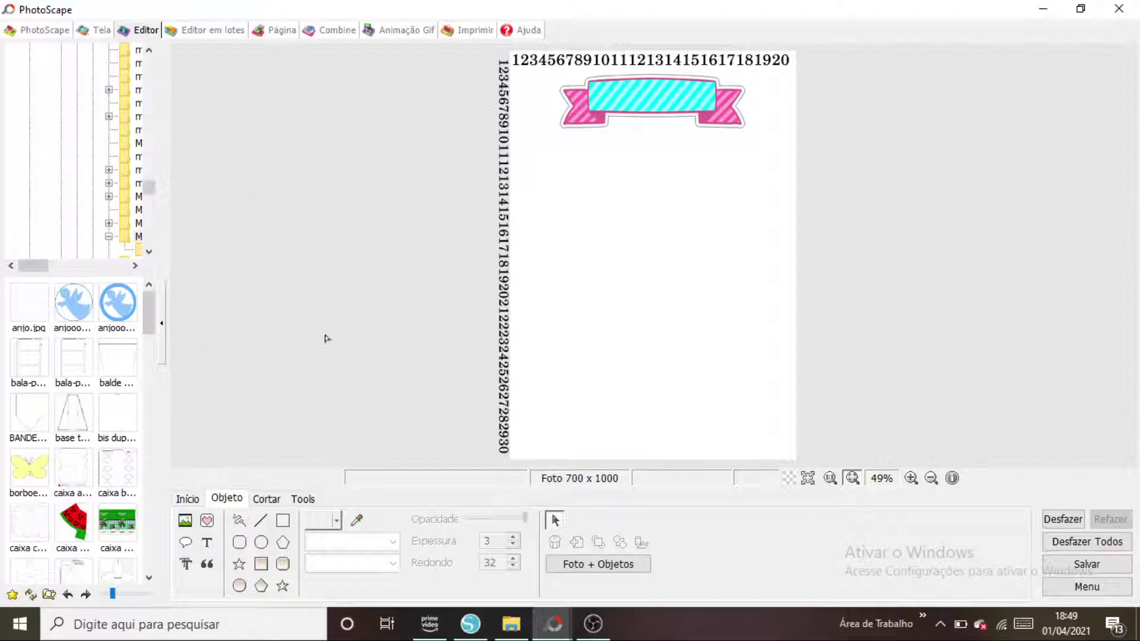
Step: Insert the doll image "lol 1" from "topo de bolo" and park it on the empty area to the right of the page
{"action": "left_click", "coordinate": [185, 520]}
{"action": "left_click", "coordinate": [209, 504]}
{"action": "left_click", "coordinate": [372, 236]}
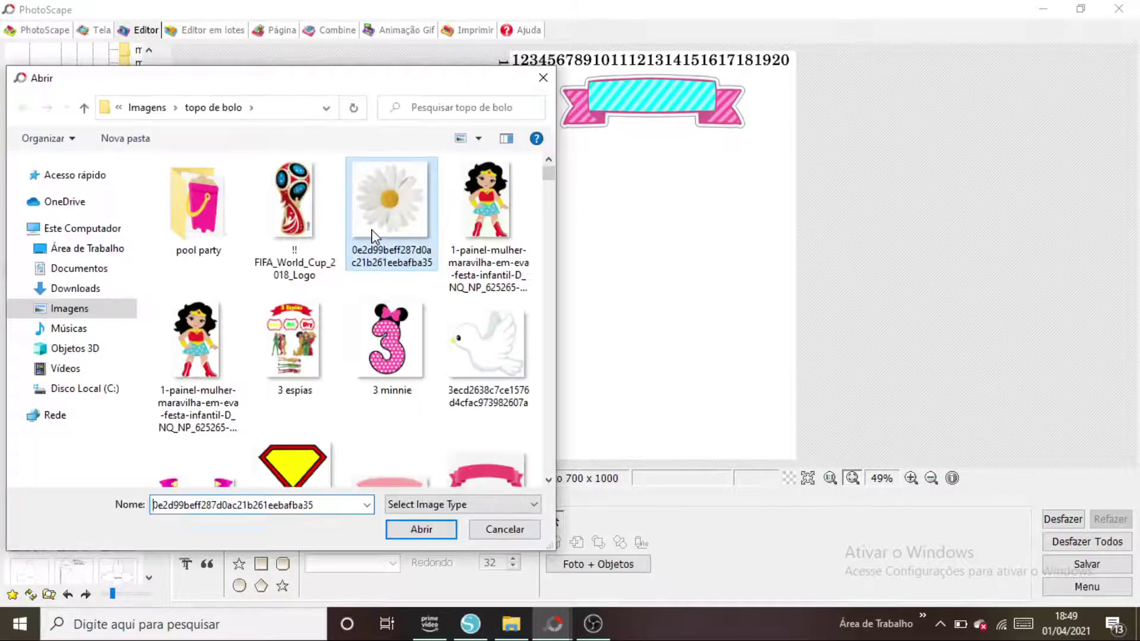
{"action": "type", "text": "la"}
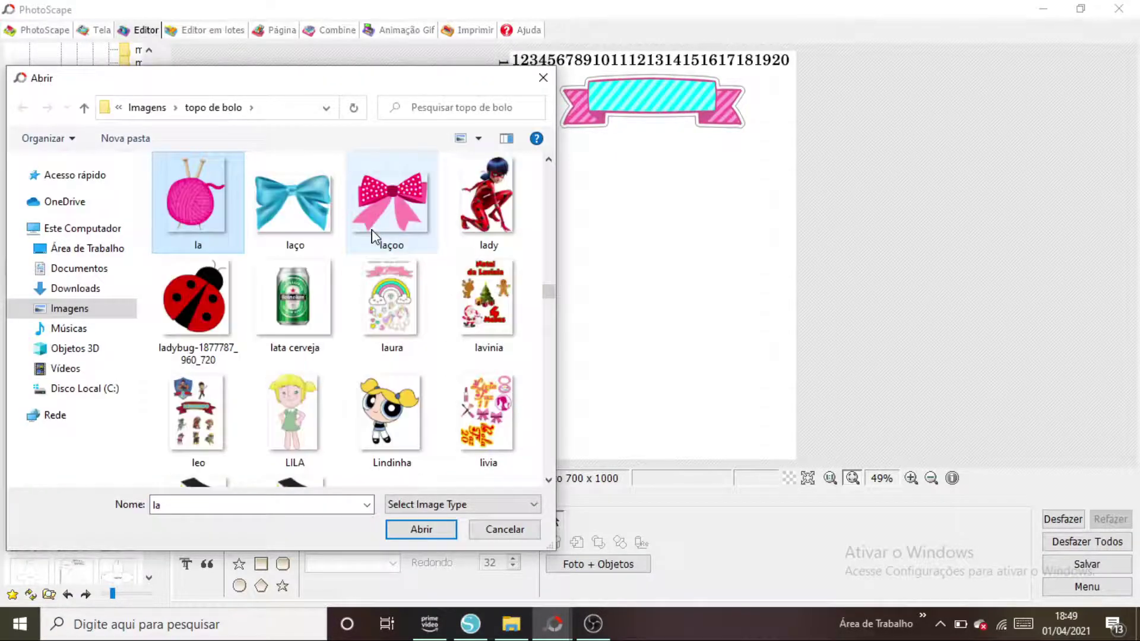
{"action": "left_click", "coordinate": [549, 479]}
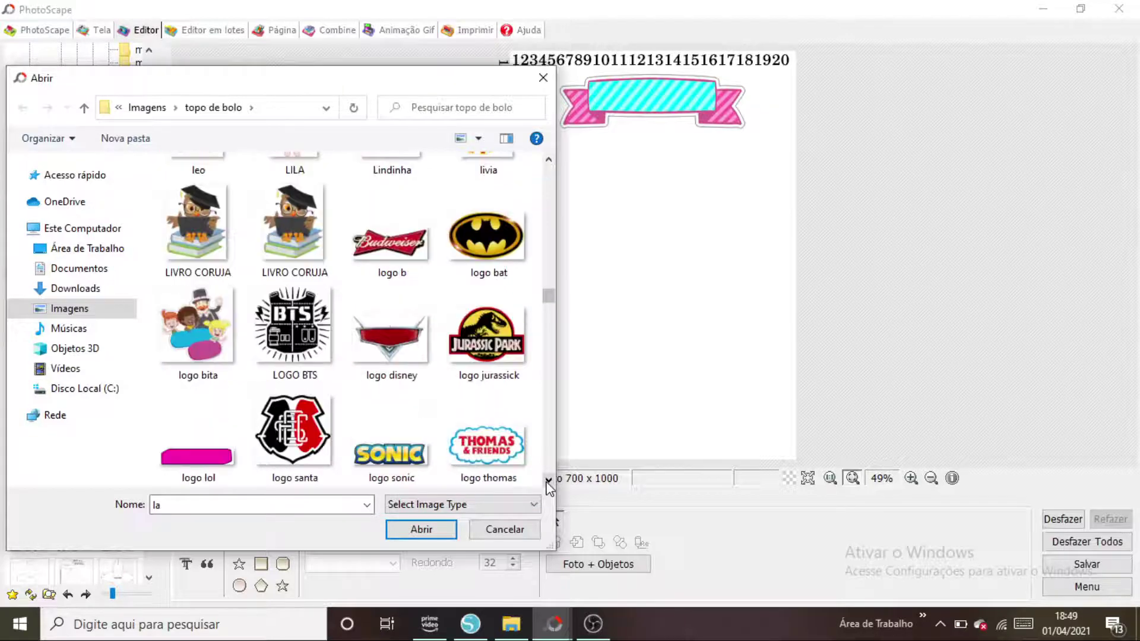
{"action": "scroll", "coordinate": [548, 480], "scroll_direction": "down", "scroll_amount": 7}
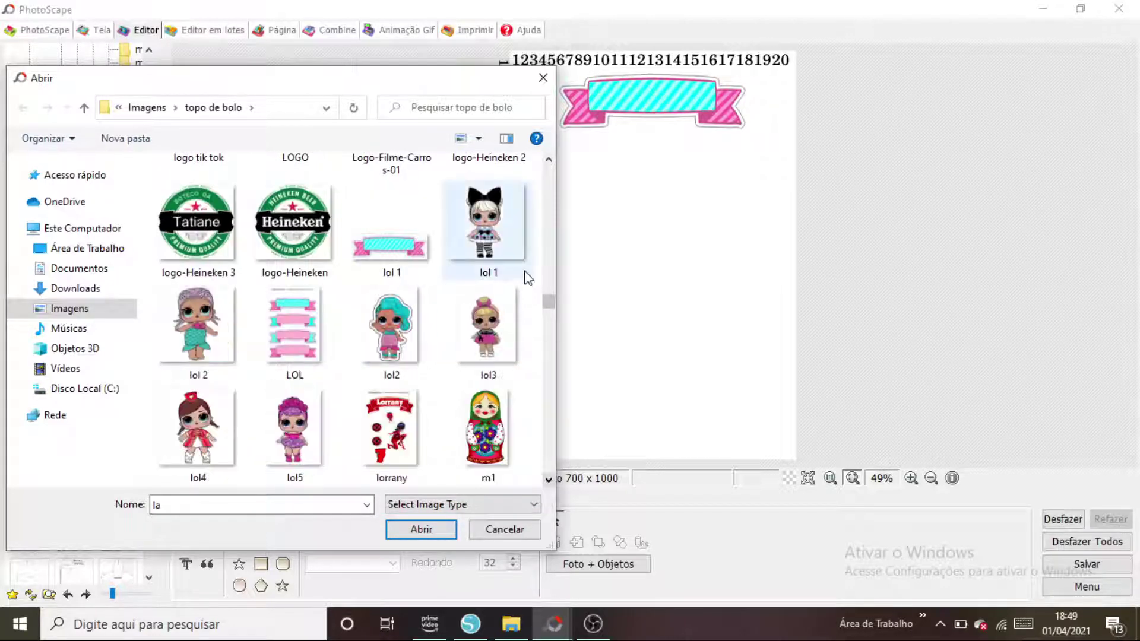
{"action": "double_click", "coordinate": [510, 249]}
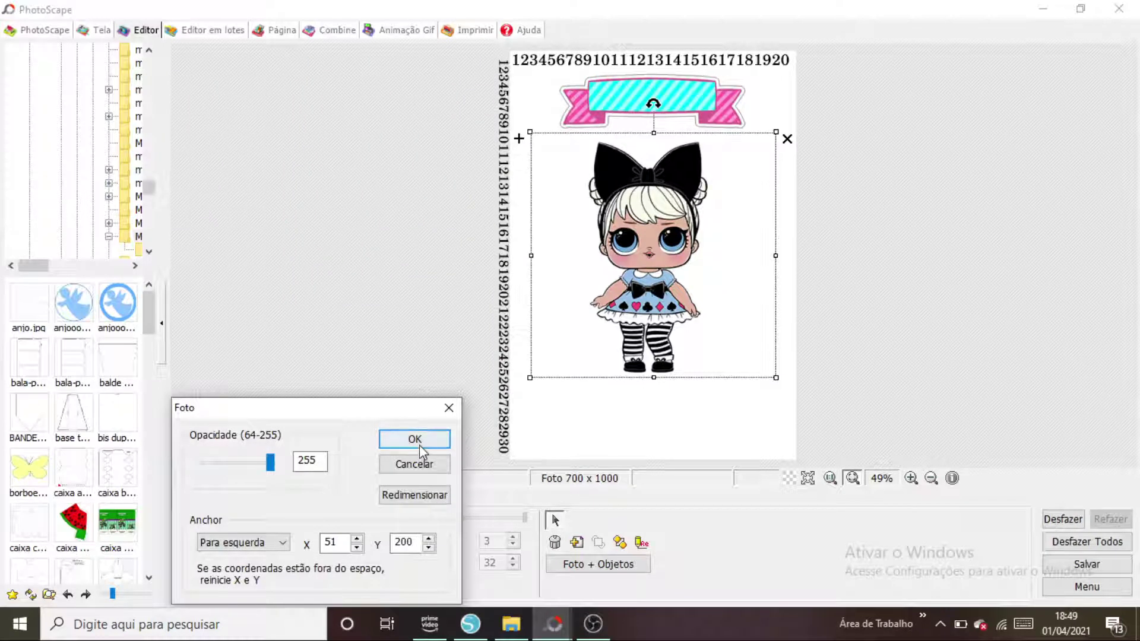
{"action": "left_click", "coordinate": [414, 440]}
{"action": "left_click_drag", "start_coordinate": [617, 312], "coordinate": [864, 225]}
{"action": "left_click", "coordinate": [522, 255]}
Step: Insert the mermaid doll image "lol 2" from "topo de bolo" and park it on the empty area to the left of the page
{"action": "left_click", "coordinate": [185, 521]}
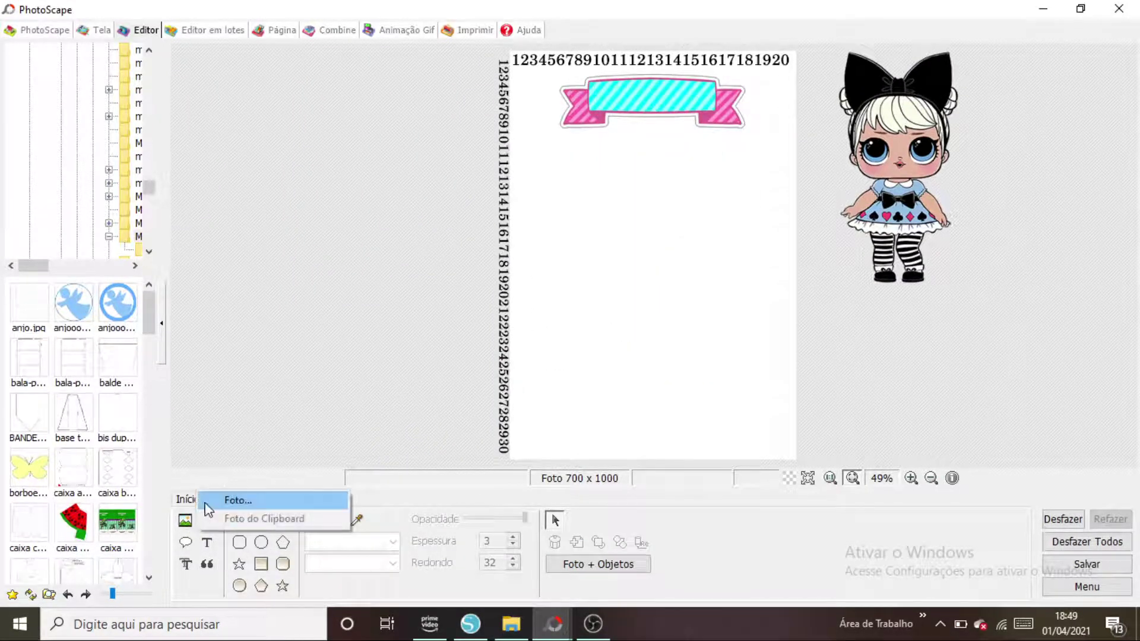
{"action": "left_click", "coordinate": [206, 503]}
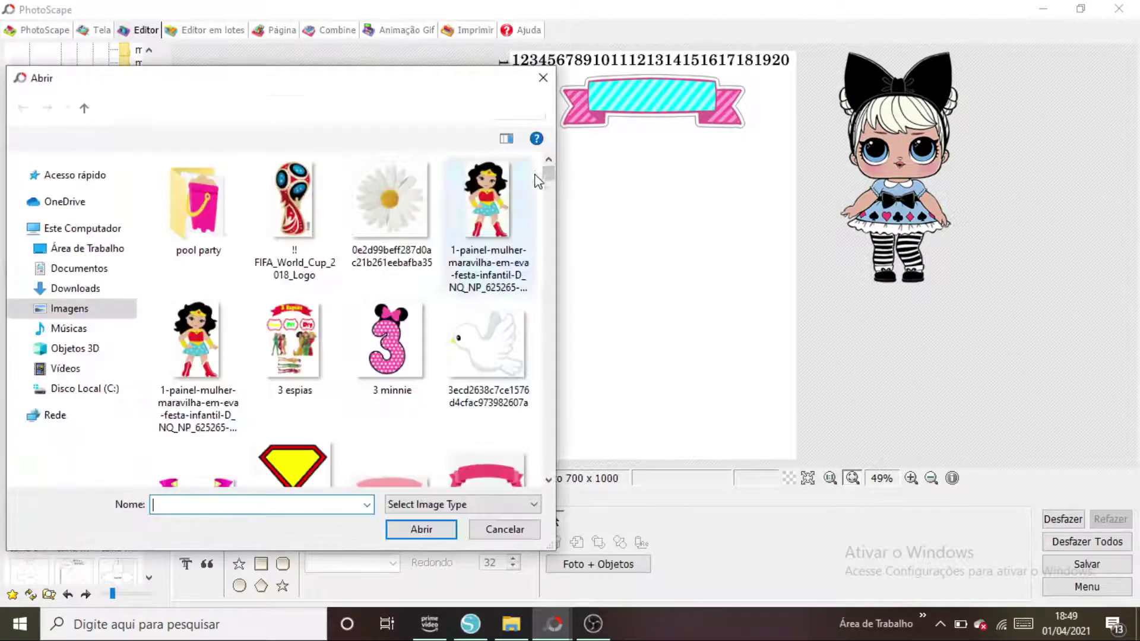
{"action": "scroll", "coordinate": [463, 267], "scroll_direction": "down", "scroll_amount": 10}
{"action": "left_click", "coordinate": [473, 298]}
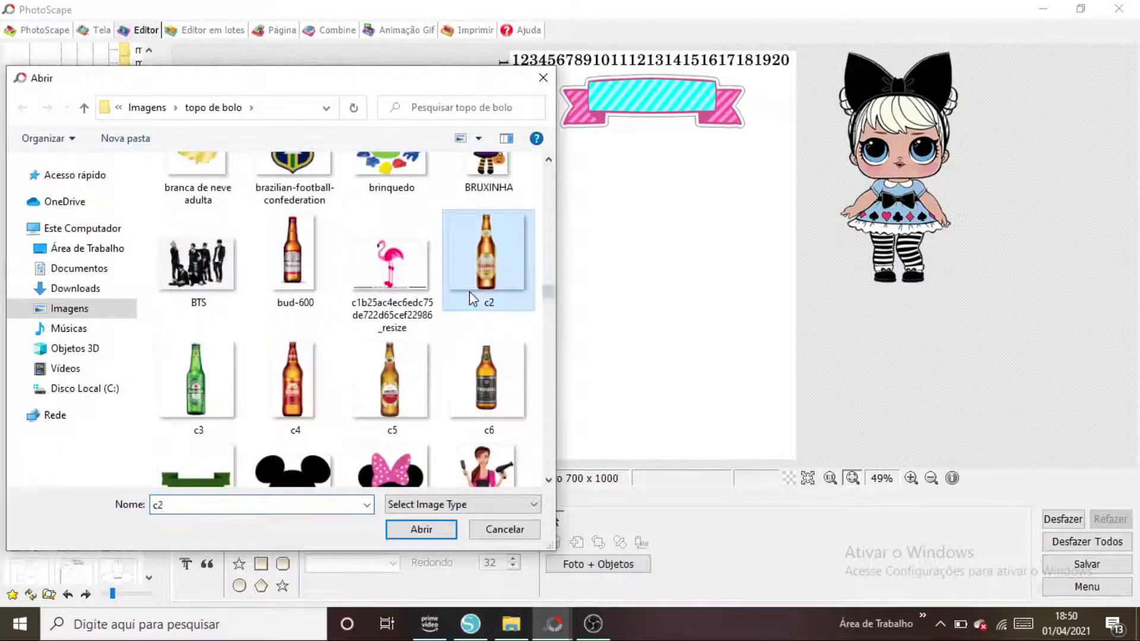
{"action": "scroll", "coordinate": [473, 298], "scroll_direction": "down", "scroll_amount": 10}
{"action": "left_click", "coordinate": [292, 202]}
{"action": "left_click", "coordinate": [485, 196]}
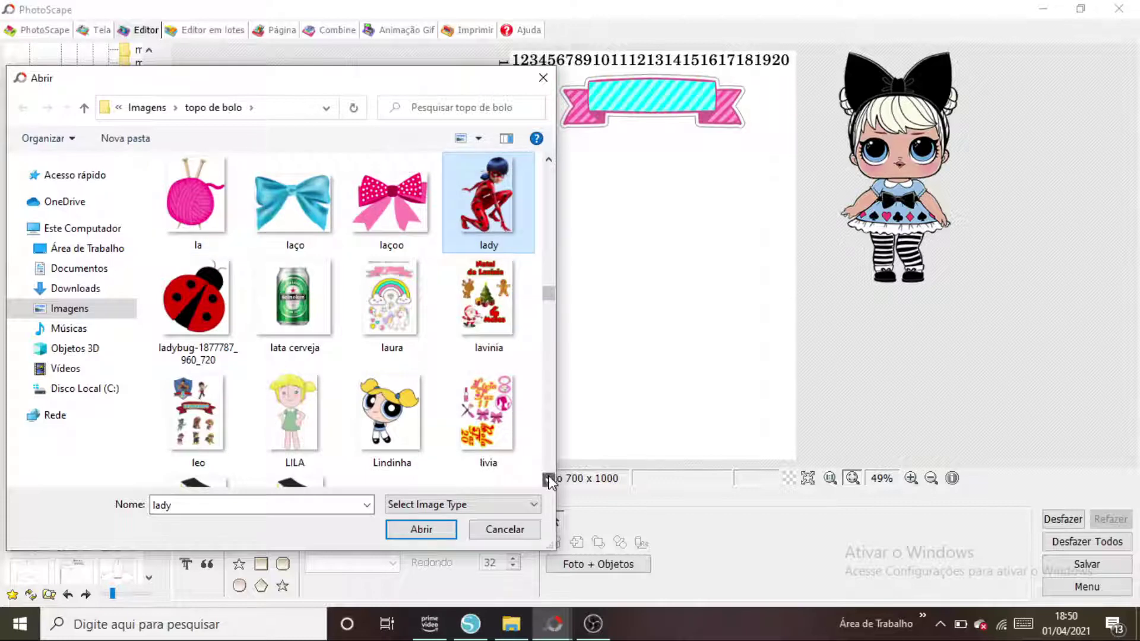
{"action": "scroll", "coordinate": [549, 480], "scroll_direction": "down", "scroll_amount": 10}
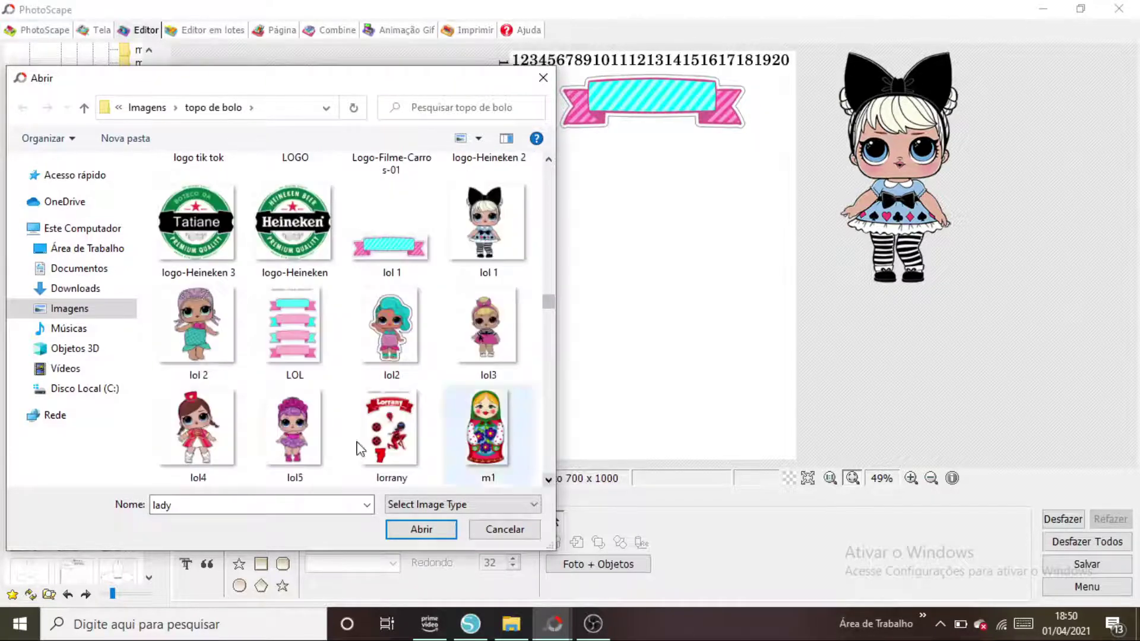
{"action": "double_click", "coordinate": [216, 349]}
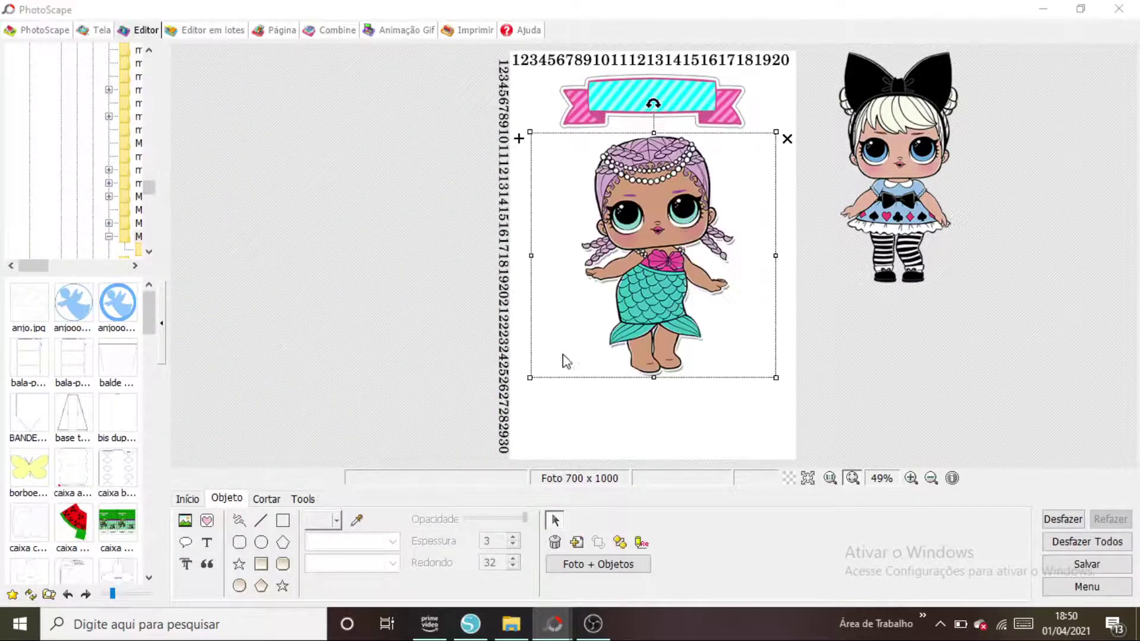
{"action": "left_click", "coordinate": [424, 437]}
{"action": "left_click_drag", "start_coordinate": [603, 315], "coordinate": [320, 265]}
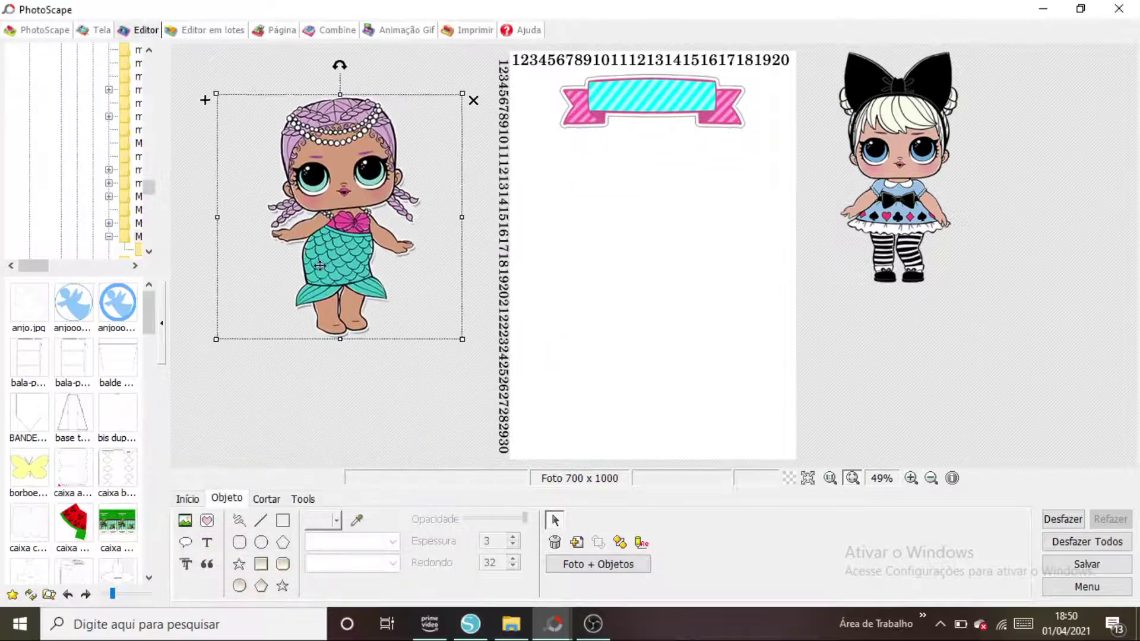
{"action": "left_click", "coordinate": [379, 416]}
{"action": "left_click", "coordinate": [185, 541]}
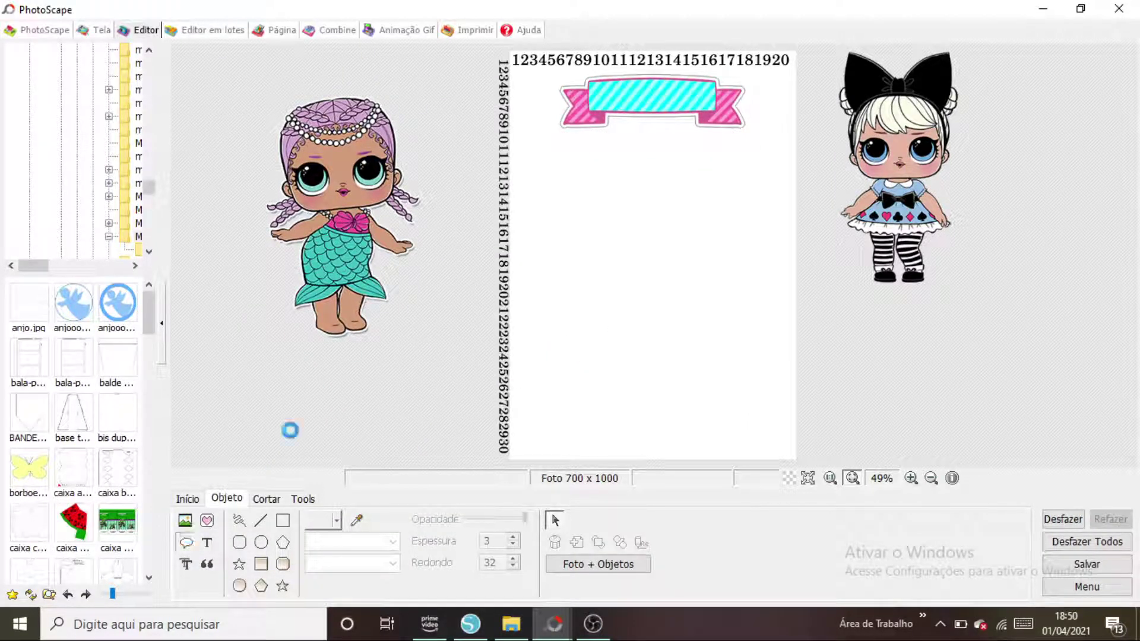
{"action": "left_click", "coordinate": [503, 240]}
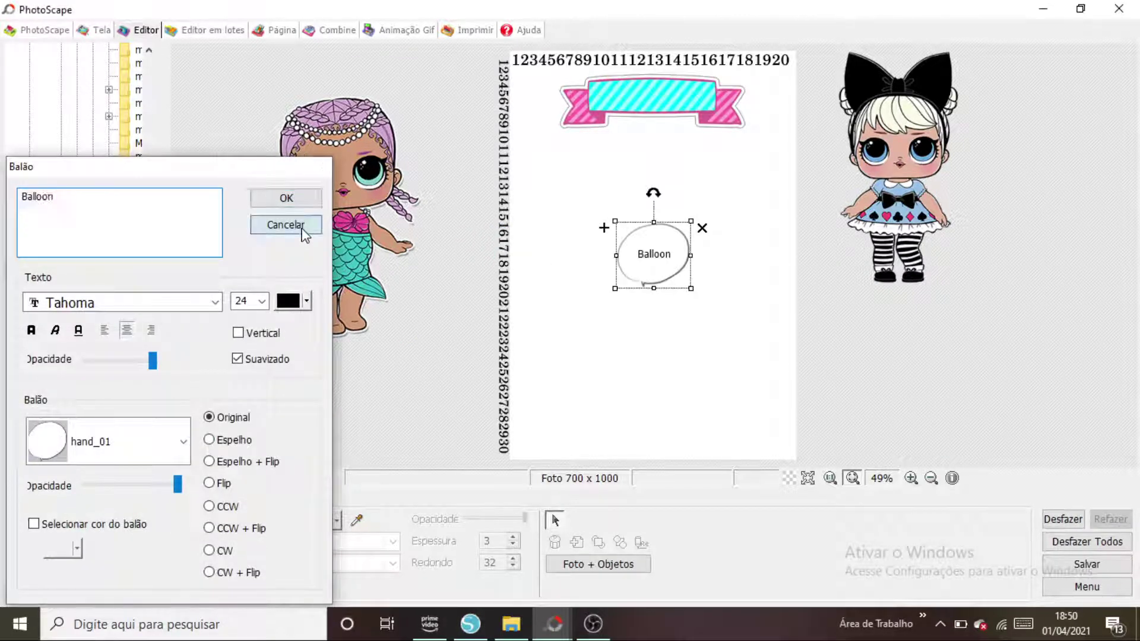
{"action": "left_click", "coordinate": [298, 224]}
Step: Insert the purple-haired doll image "lol5" from "topo de bolo" and shift it slightly right of the page's centre
{"action": "left_click", "coordinate": [186, 520]}
{"action": "left_click", "coordinate": [238, 501]}
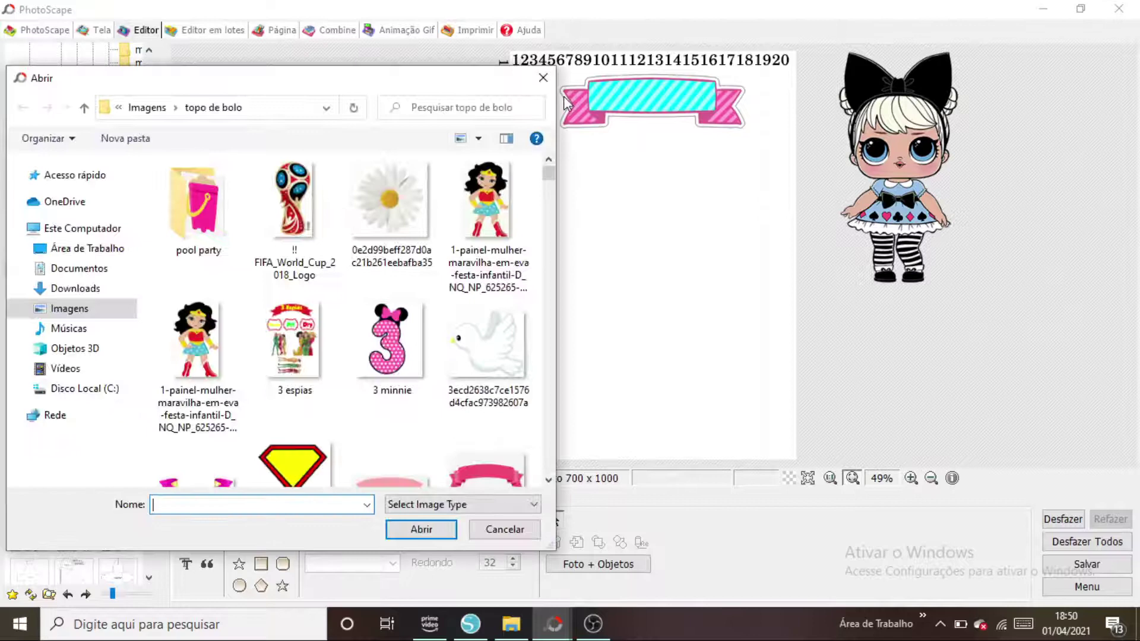
{"action": "left_click", "coordinate": [489, 198]}
{"action": "type", "text": "la"}
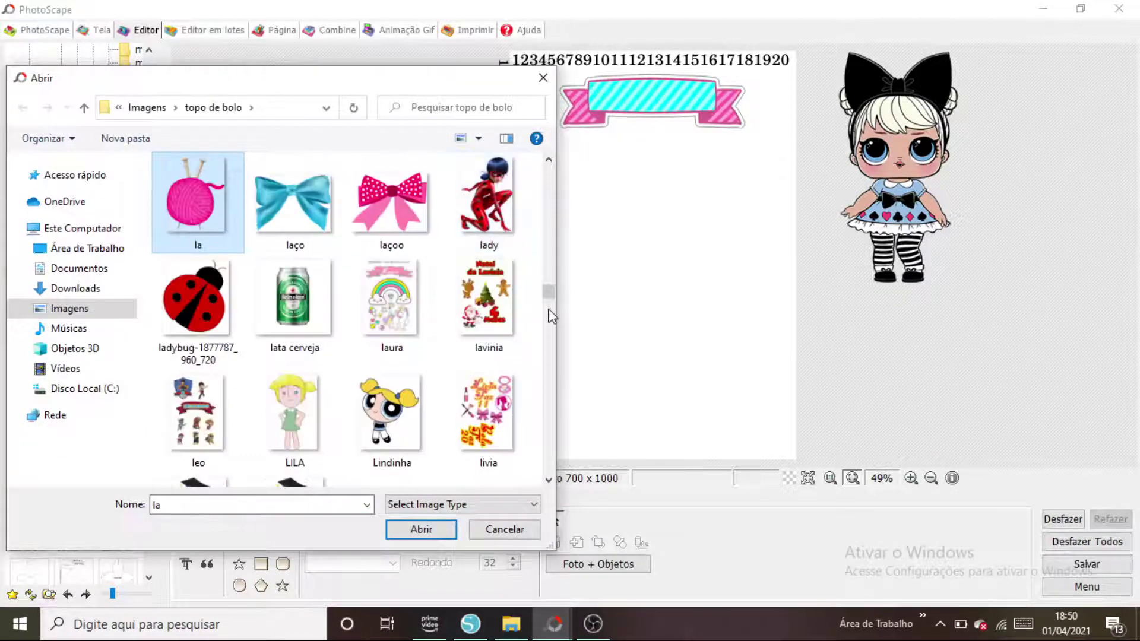
{"action": "left_click_drag", "start_coordinate": [548, 292], "coordinate": [551, 340]}
{"action": "left_click", "coordinate": [498, 325]}
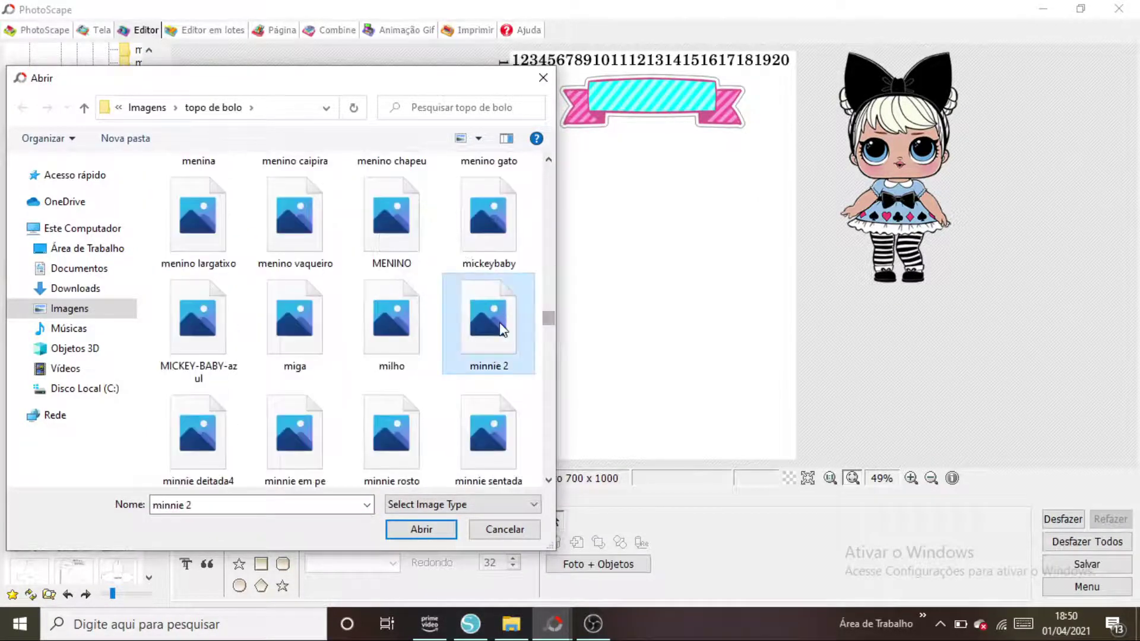
{"action": "type", "text": "la"}
{"action": "left_click_drag", "start_coordinate": [548, 480], "coordinate": [548, 485]}
{"action": "left_click", "coordinate": [290, 362]}
{"action": "double_click", "coordinate": [290, 362]}
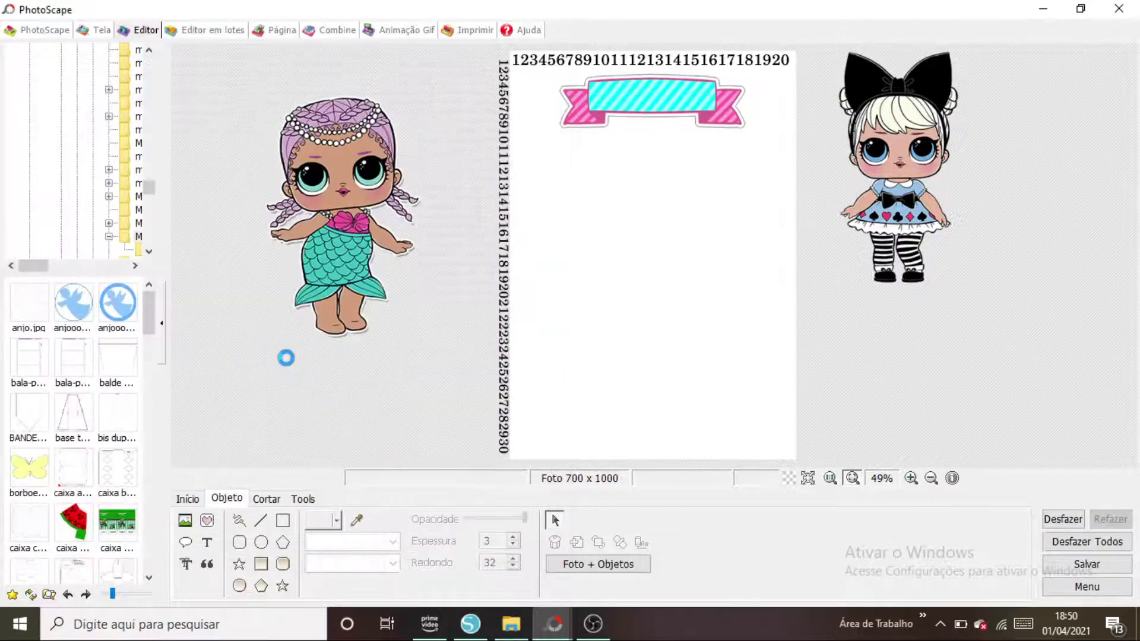
{"action": "left_click", "coordinate": [429, 447]}
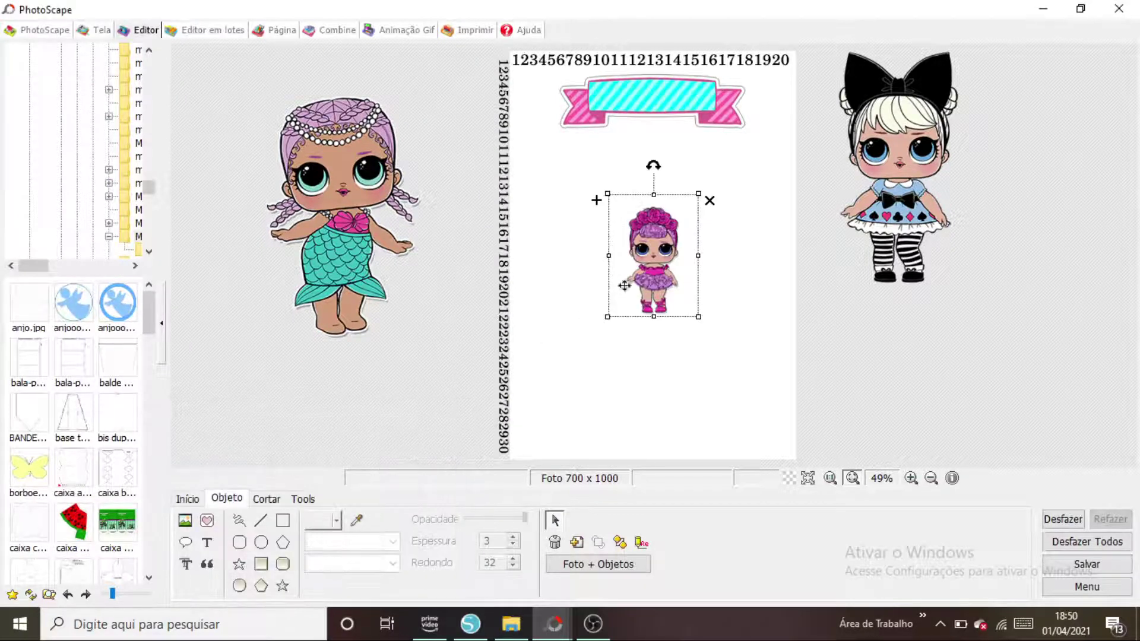
{"action": "left_click_drag", "start_coordinate": [642, 278], "coordinate": [693, 278]}
Step: Find the turquoise-haired doll image "lol2" in "topo de bolo" and insert it on the page at full opacity
{"action": "left_click", "coordinate": [185, 520]}
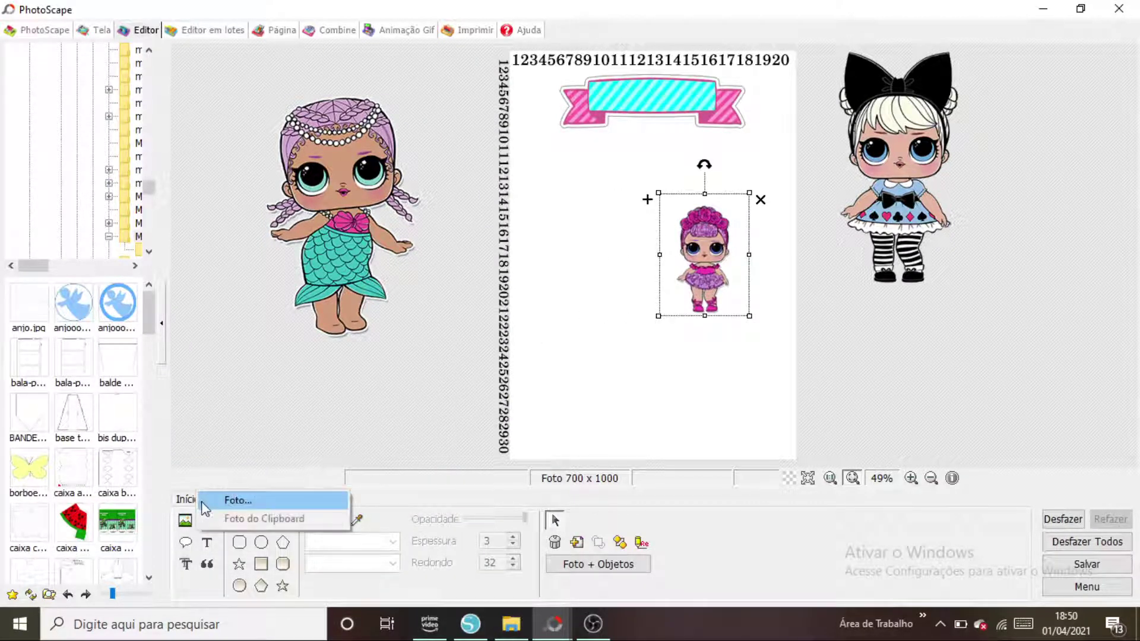
{"action": "left_click", "coordinate": [234, 499]}
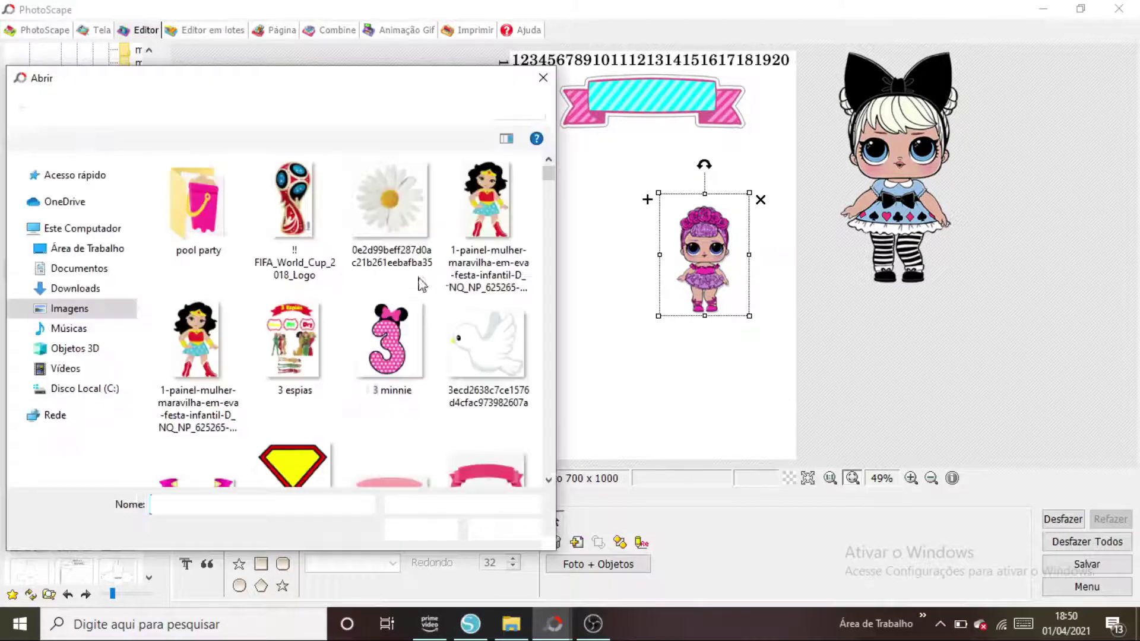
{"action": "left_click", "coordinate": [488, 251]}
{"action": "type", "text": "la"}
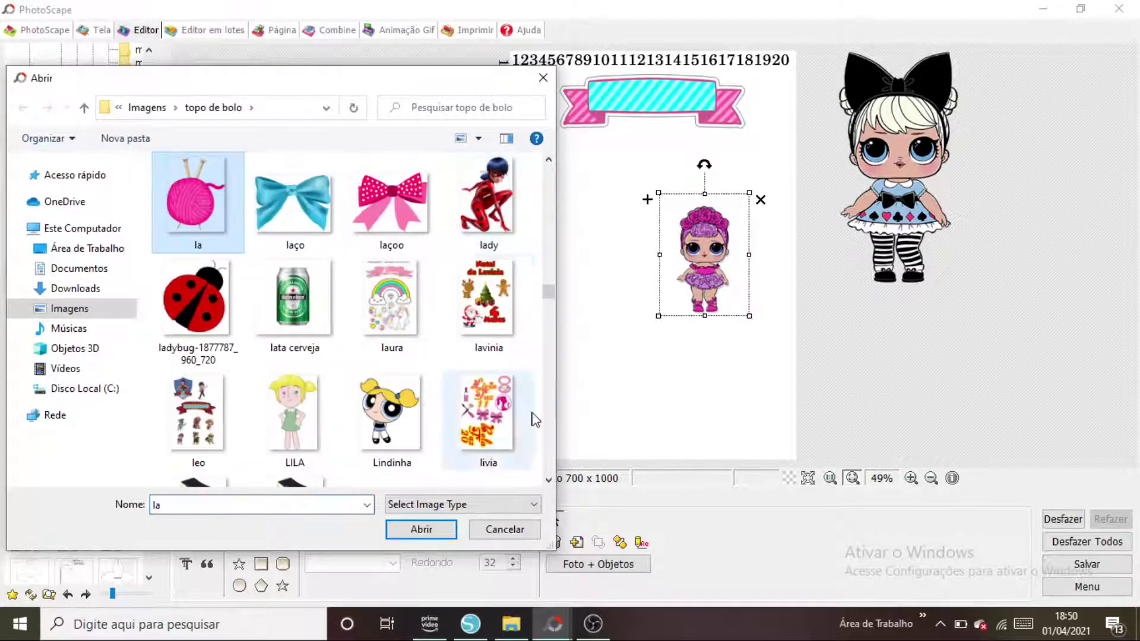
{"action": "left_click", "coordinate": [550, 480]}
{"action": "left_click", "coordinate": [548, 480]}
{"action": "left_click", "coordinate": [548, 479]}
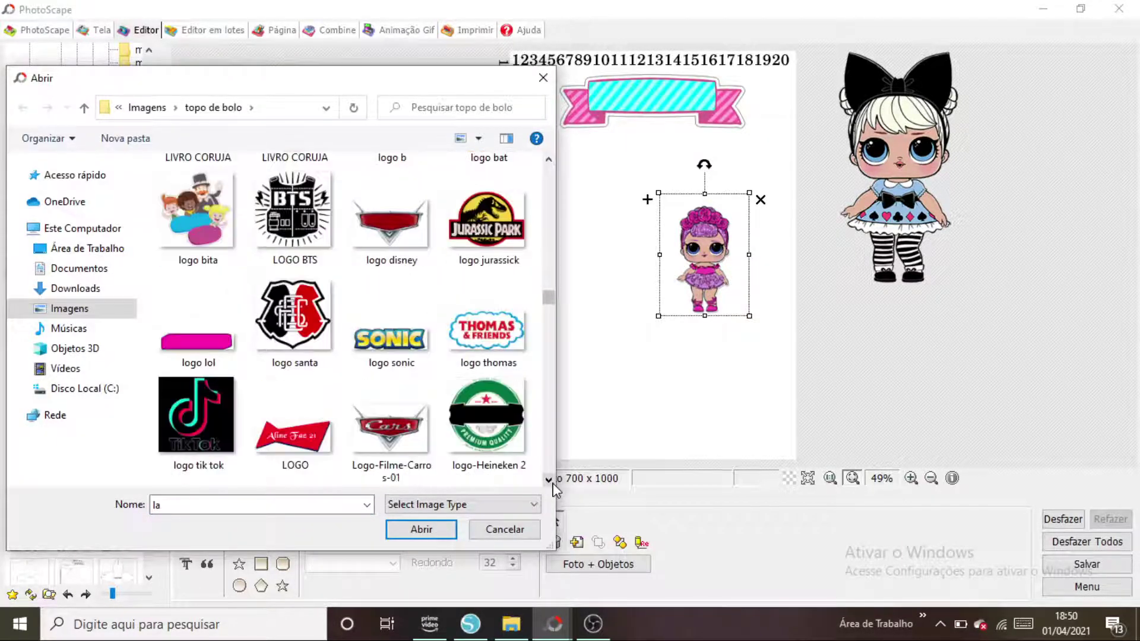
{"action": "left_click", "coordinate": [549, 480]}
{"action": "left_click", "coordinate": [549, 479]}
{"action": "left_click", "coordinate": [499, 327]}
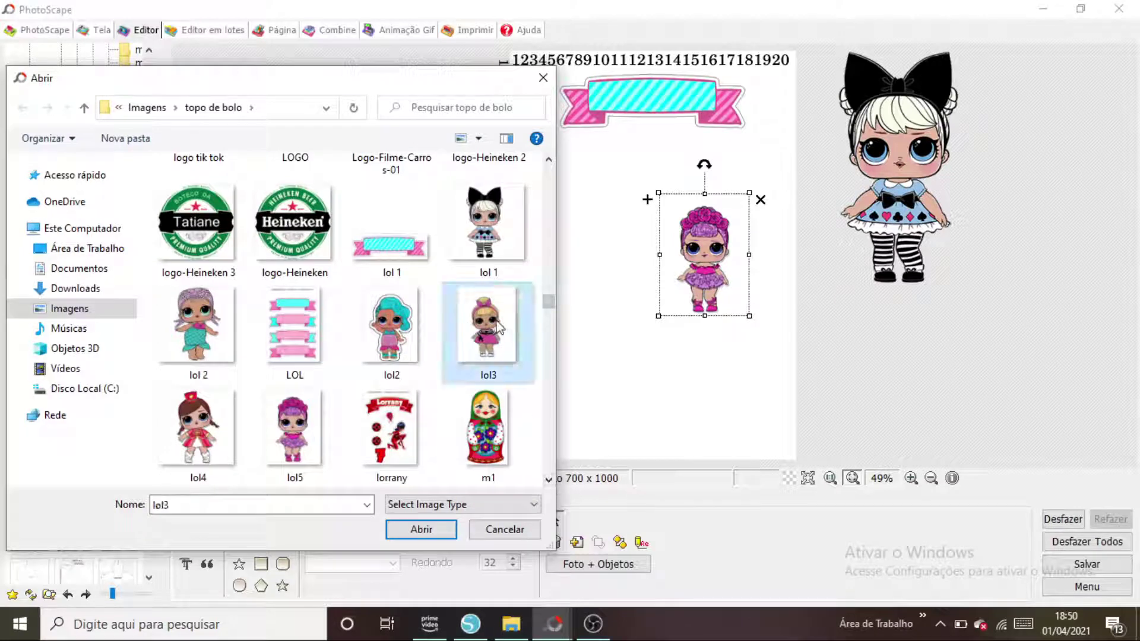
{"action": "left_click", "coordinate": [391, 347]}
{"action": "double_click", "coordinate": [391, 347]}
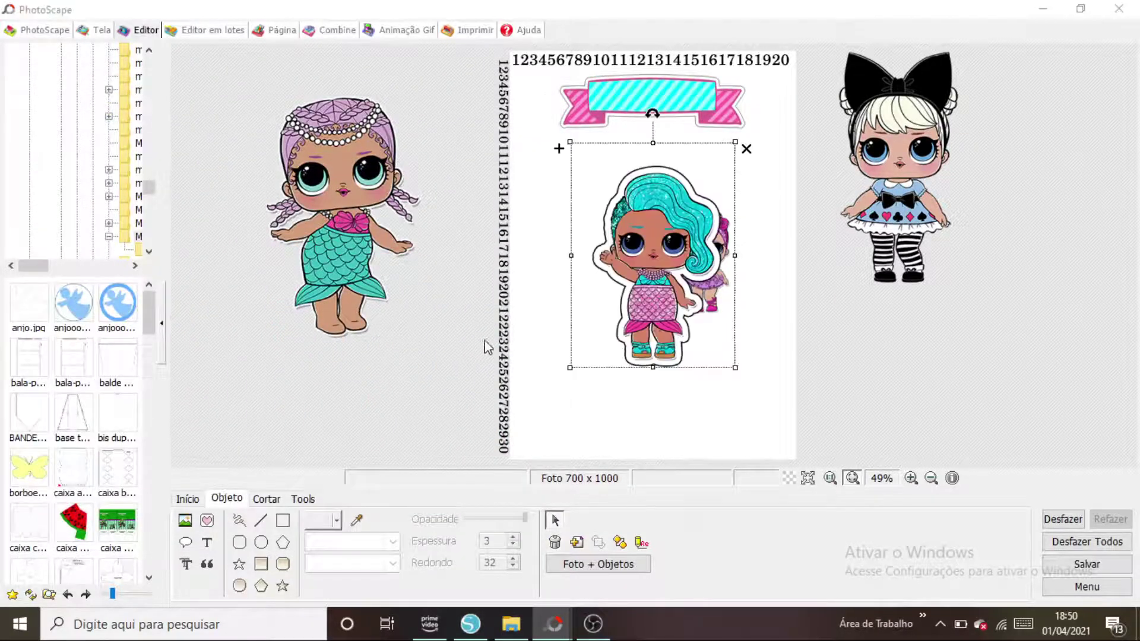
{"action": "left_click", "coordinate": [426, 439]}
Step: Shrink the turquoise-haired doll to about half its size and place it below the ribbon banner's left end
{"action": "left_click_drag", "start_coordinate": [659, 270], "coordinate": [600, 261]}
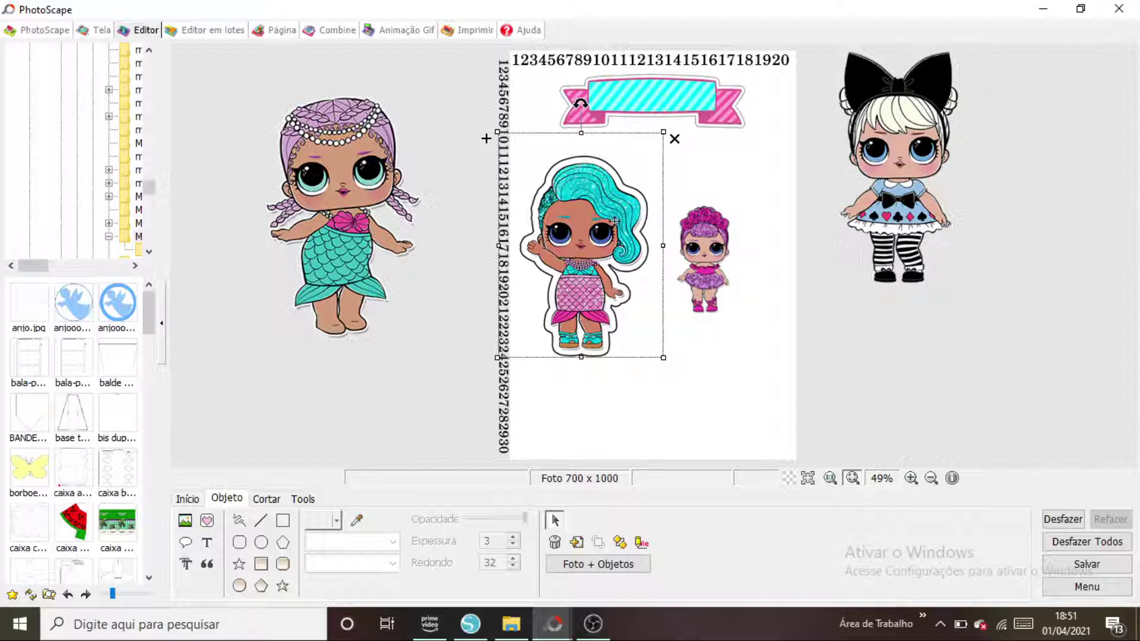
{"action": "left_click_drag", "start_coordinate": [614, 221], "coordinate": [623, 274]}
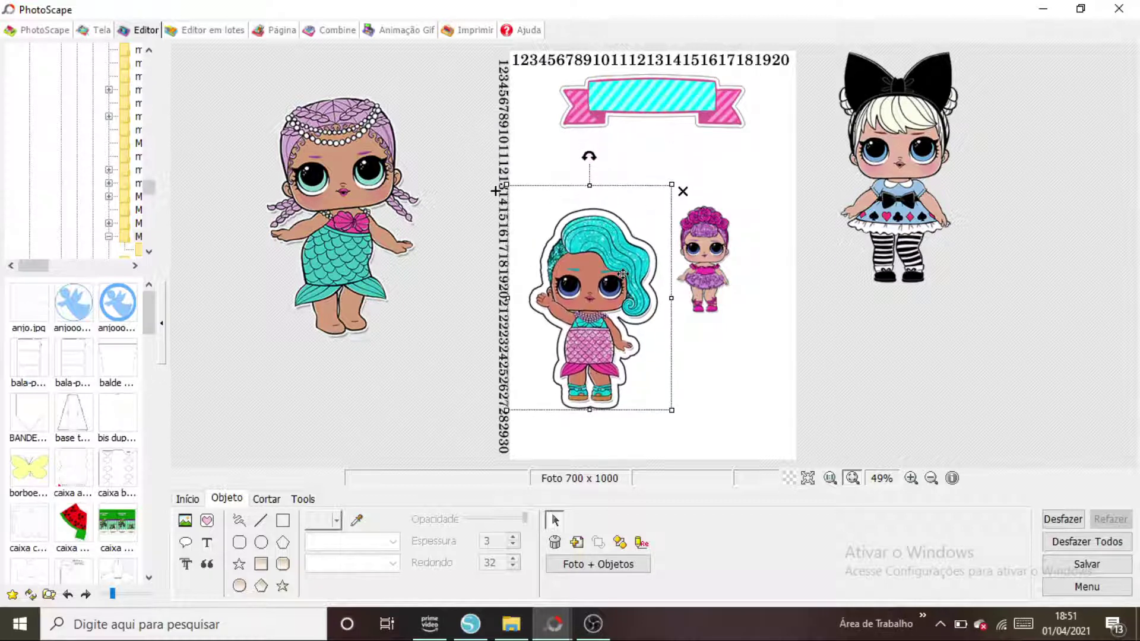
{"action": "left_click_drag", "start_coordinate": [623, 274], "coordinate": [601, 193]}
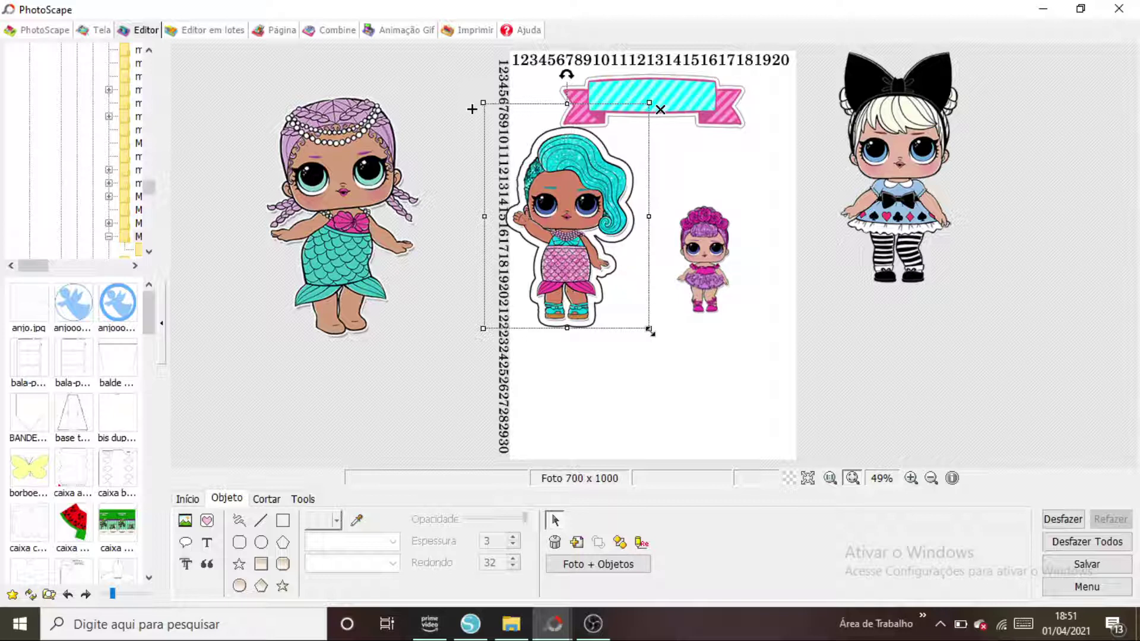
{"action": "left_click_drag", "start_coordinate": [650, 328], "coordinate": [558, 232]}
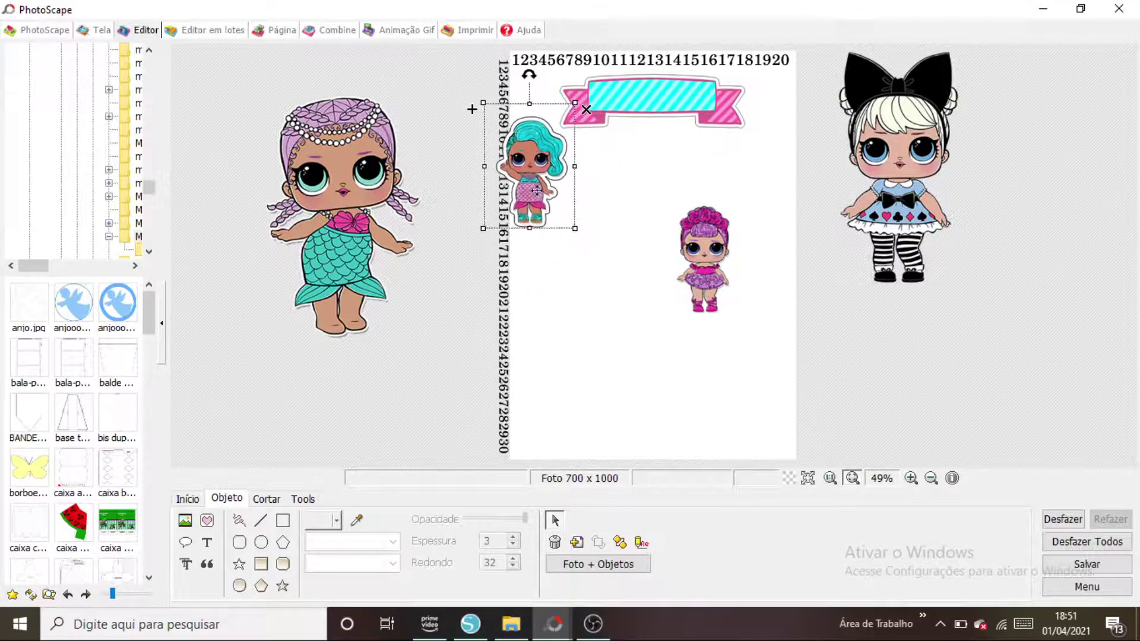
{"action": "left_click_drag", "start_coordinate": [537, 190], "coordinate": [539, 111]}
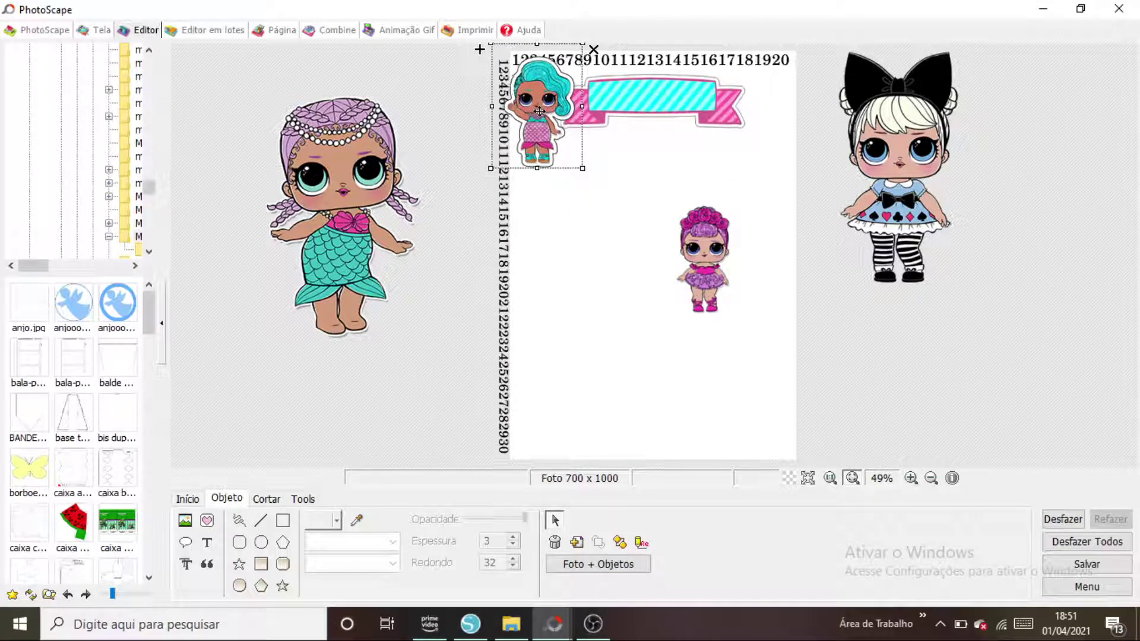
{"action": "left_click_drag", "start_coordinate": [584, 168], "coordinate": [544, 121]}
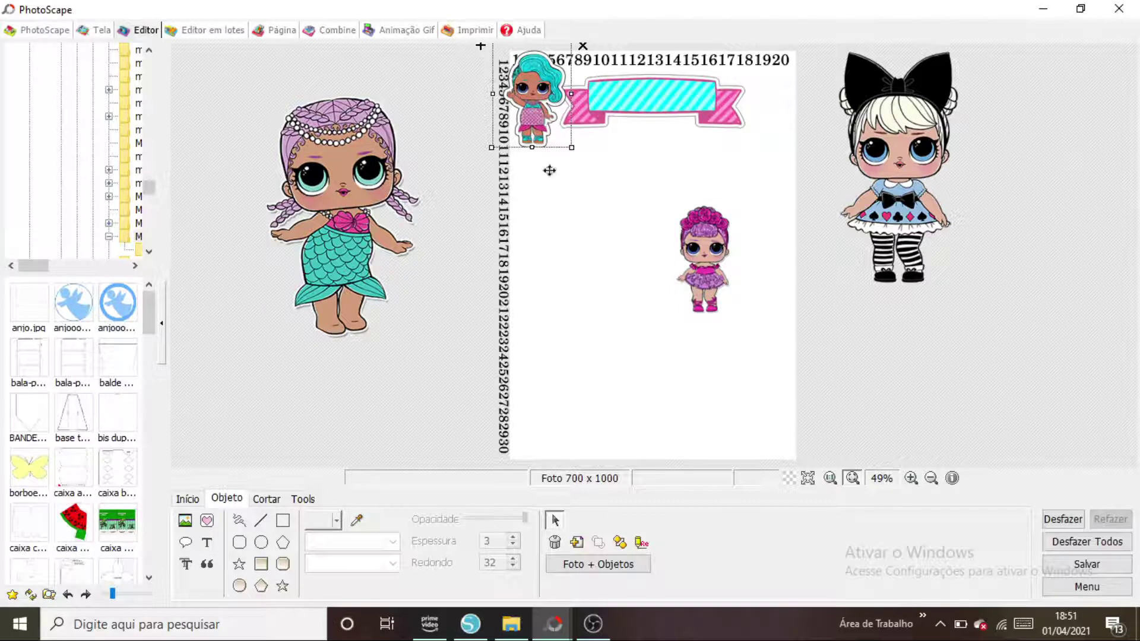
{"action": "left_click_drag", "start_coordinate": [549, 170], "coordinate": [561, 213]}
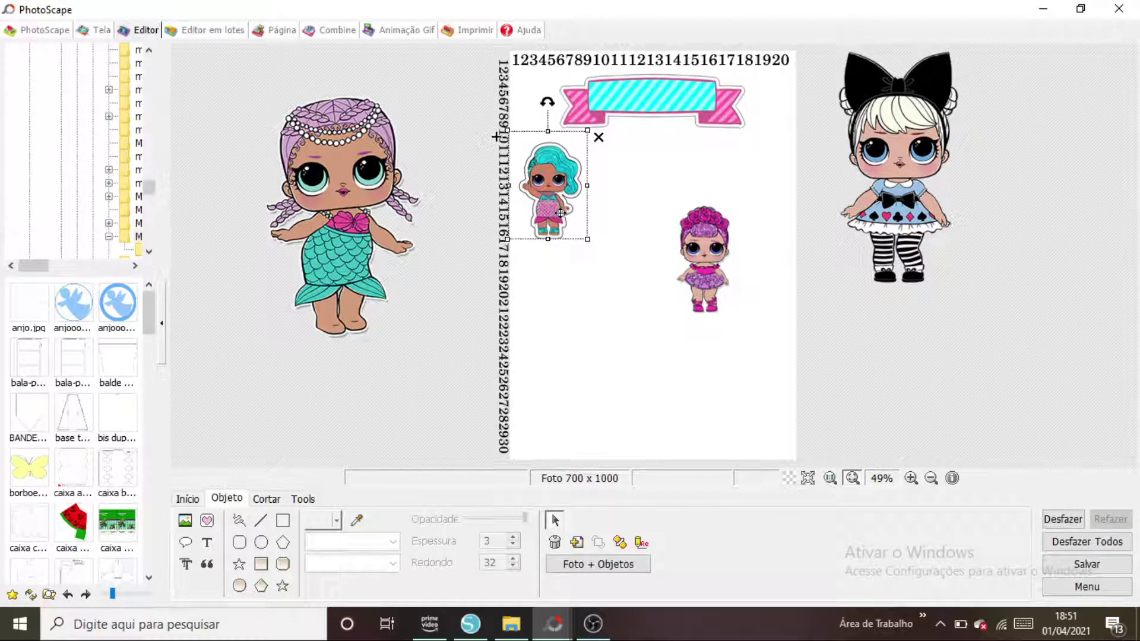
{"action": "left_click", "coordinate": [620, 219]}
Step: Bring the mermaid doll onto the page and shrink it to slightly under half its size to match the other small dolls
{"action": "left_click", "coordinate": [341, 252]}
{"action": "left_click_drag", "start_coordinate": [354, 237], "coordinate": [652, 268]}
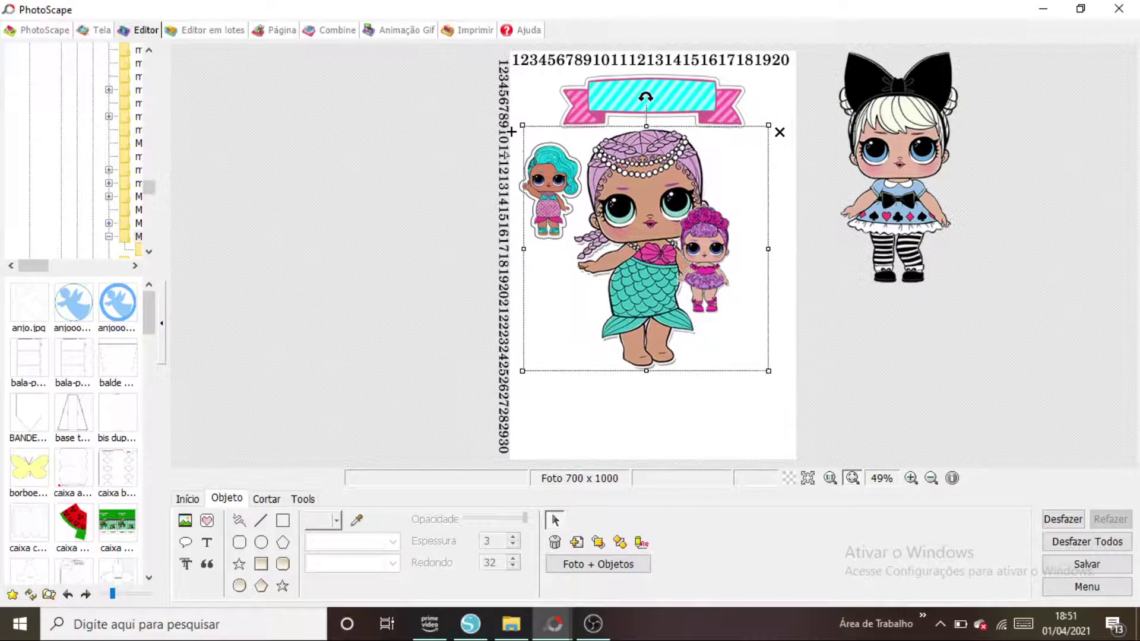
{"action": "left_click_drag", "start_coordinate": [768, 371], "coordinate": [646, 222]}
{"action": "left_click_drag", "start_coordinate": [668, 143], "coordinate": [677, 139]}
{"action": "left_click_drag", "start_coordinate": [636, 172], "coordinate": [634, 177]}
Step: Arrange the turquoise-haired, mermaid and purple-haired dolls in an evenly spaced row below the ribbon banner
{"action": "left_click", "coordinate": [721, 232]}
{"action": "left_click_drag", "start_coordinate": [720, 272], "coordinate": [770, 208]}
{"action": "left_click_drag", "start_coordinate": [627, 218], "coordinate": [663, 224]}
{"action": "left_click", "coordinate": [565, 209]}
{"action": "double_click", "coordinate": [565, 209]}
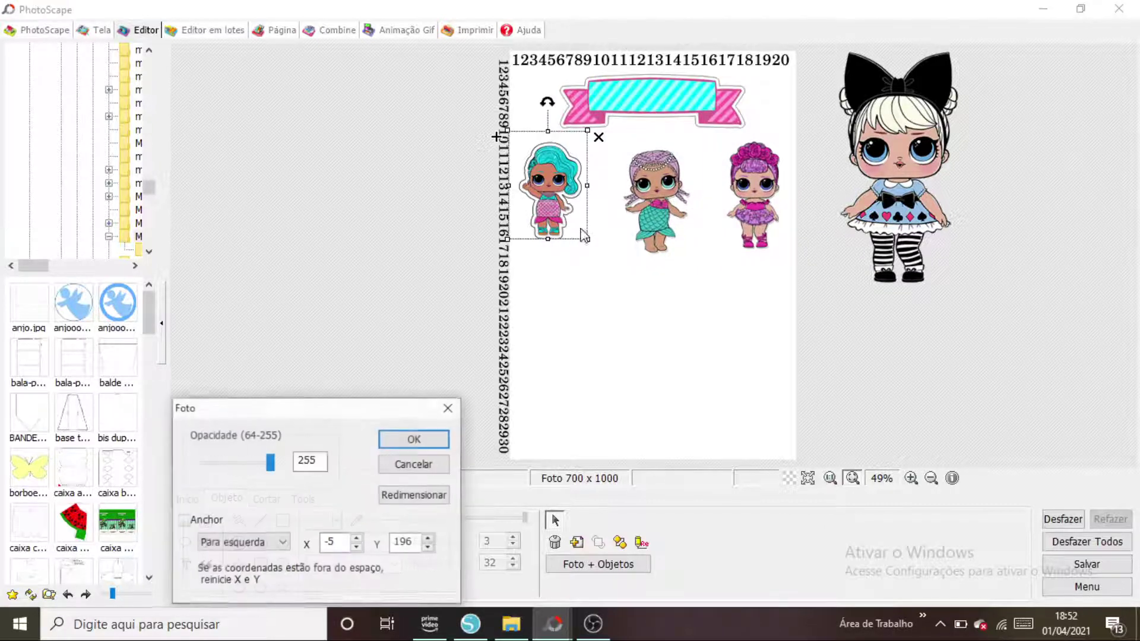
{"action": "left_click", "coordinate": [413, 439]}
{"action": "left_click_drag", "start_coordinate": [548, 209], "coordinate": [559, 221]}
Step: Bring the black-bow doll onto the page, shrink it to about two fifths of its size and place it below the turquoise-haired doll
{"action": "left_click", "coordinate": [911, 195]}
{"action": "left_click_drag", "start_coordinate": [911, 194], "coordinate": [632, 339]}
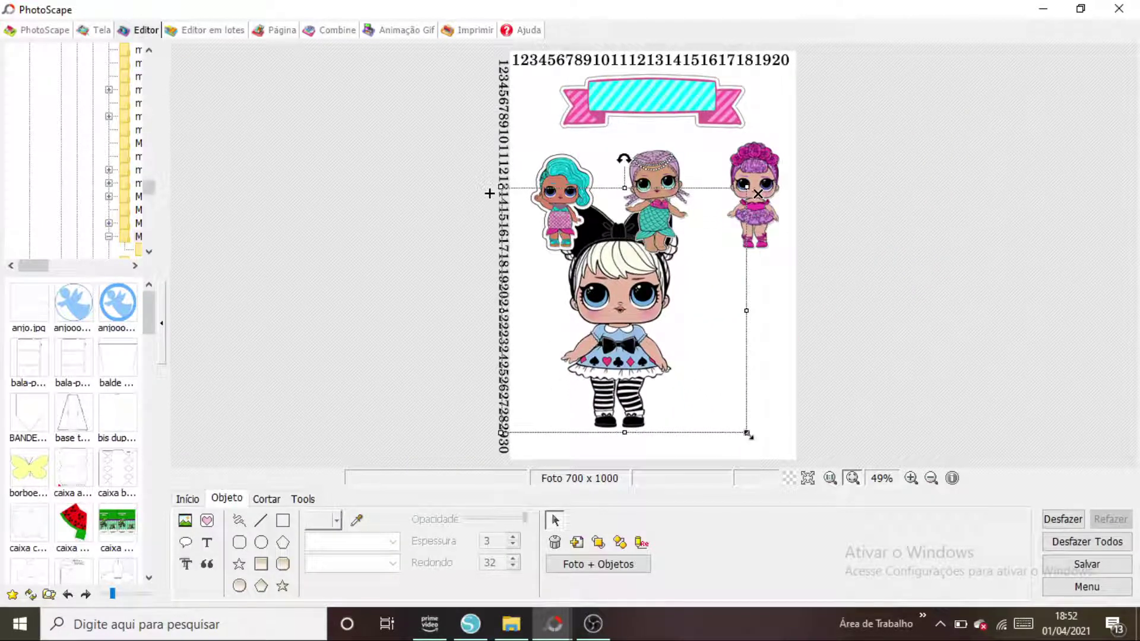
{"action": "left_click_drag", "start_coordinate": [748, 436], "coordinate": [589, 224]}
{"action": "left_click_drag", "start_coordinate": [619, 140], "coordinate": [614, 146]}
{"action": "left_click_drag", "start_coordinate": [605, 247], "coordinate": [598, 357]}
{"action": "left_click", "coordinate": [660, 353]}
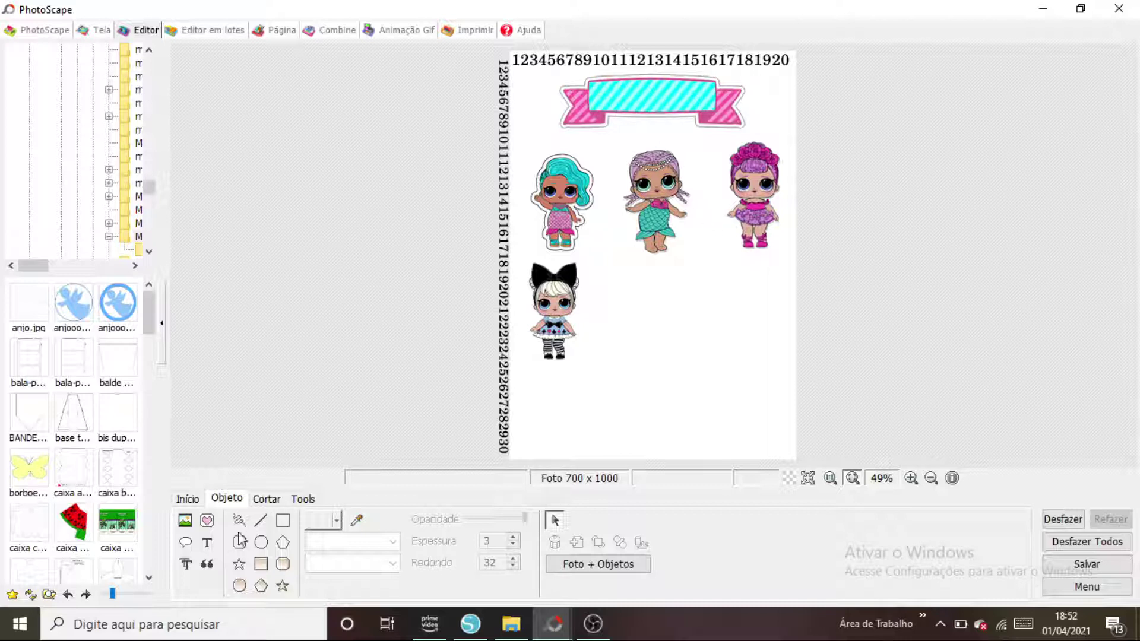
Step: Start a new text object with vertical orientation turned off and replace the ruler digits with the child's name
{"action": "left_click", "coordinate": [207, 544]}
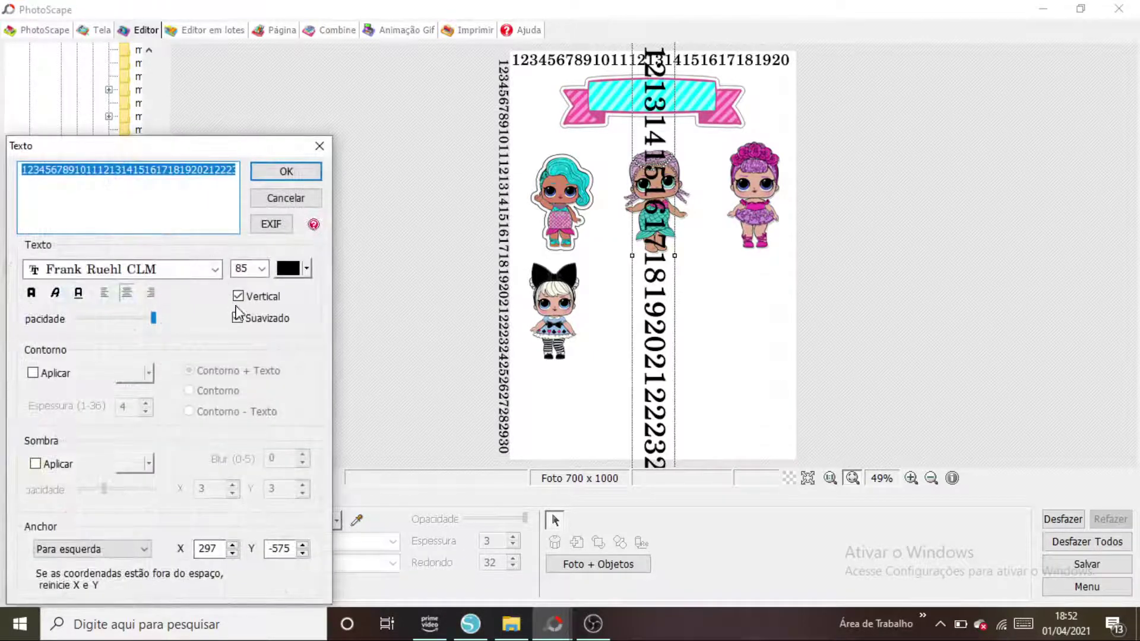
{"action": "left_click", "coordinate": [237, 318]}
{"action": "left_click", "coordinate": [238, 318]}
{"action": "left_click", "coordinate": [238, 295]}
{"action": "double_click", "coordinate": [217, 174]}
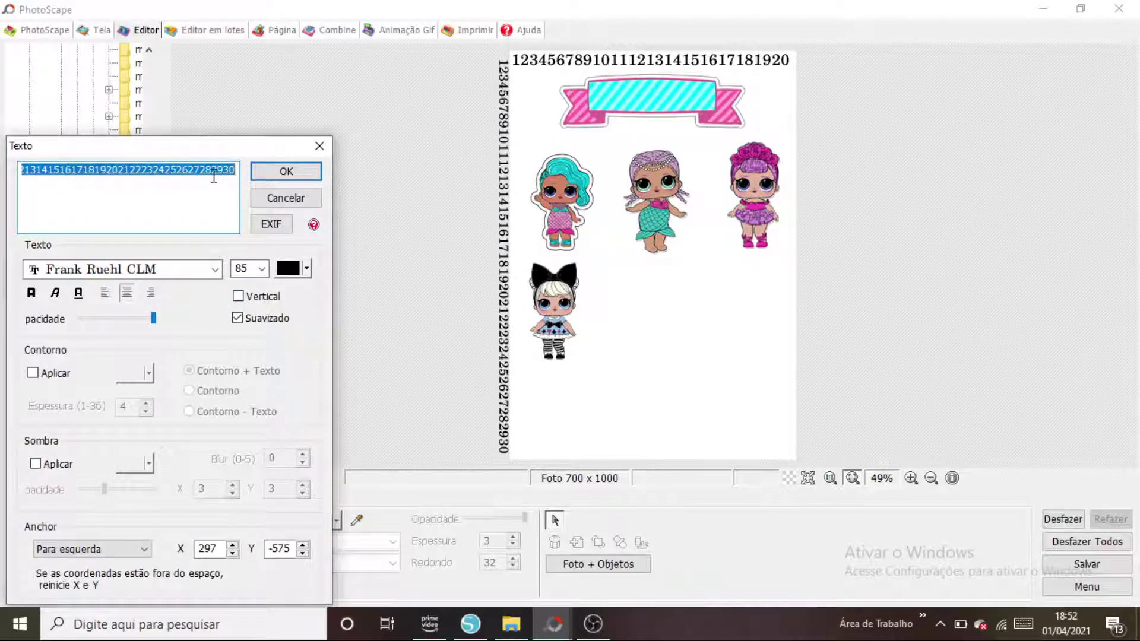
{"action": "key", "text": "BackSpace"}
{"action": "type", "text": "Heloisa"}
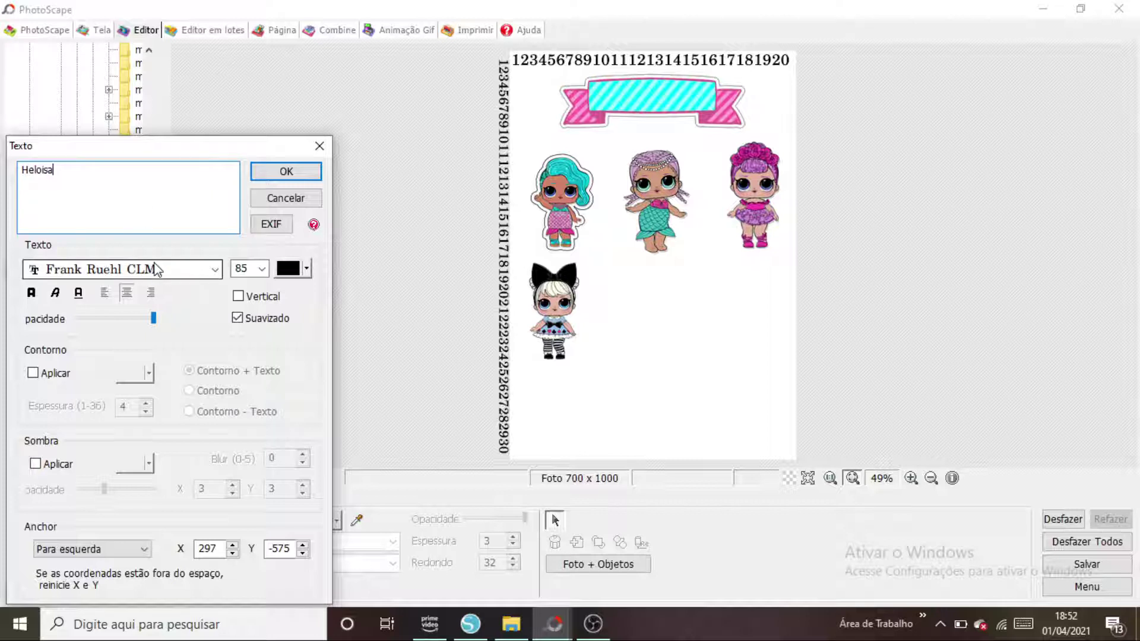
Step: Set the name text's font to GROBOLD and apply the text
{"action": "left_click", "coordinate": [190, 274]}
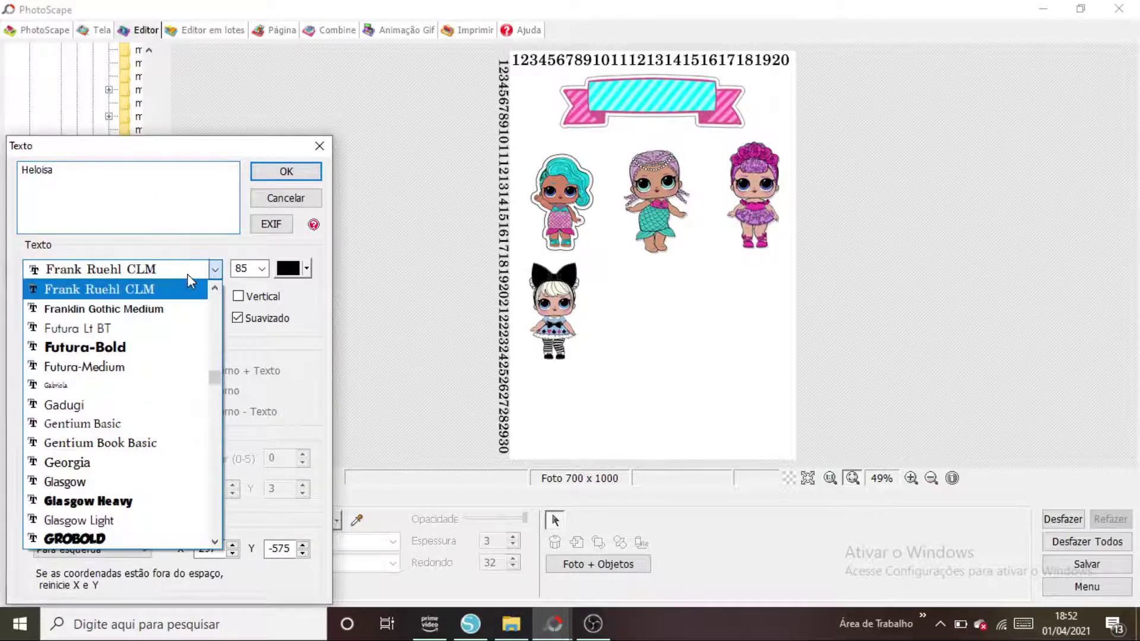
{"action": "left_click_drag", "start_coordinate": [218, 376], "coordinate": [218, 382]}
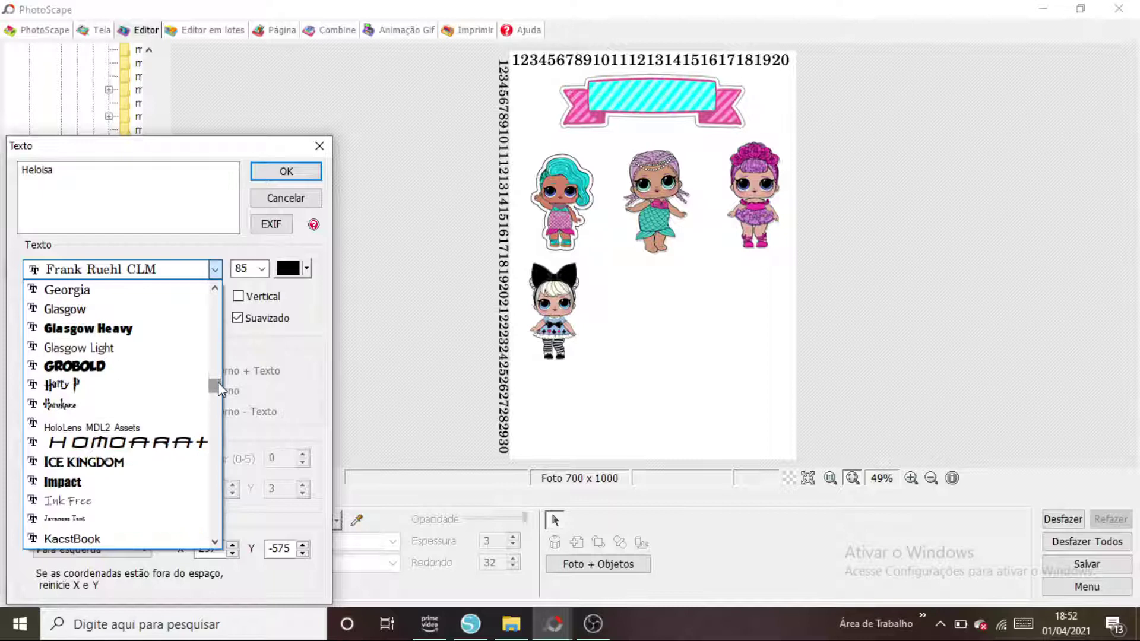
{"action": "left_click", "coordinate": [184, 369]}
{"action": "left_click", "coordinate": [288, 172]}
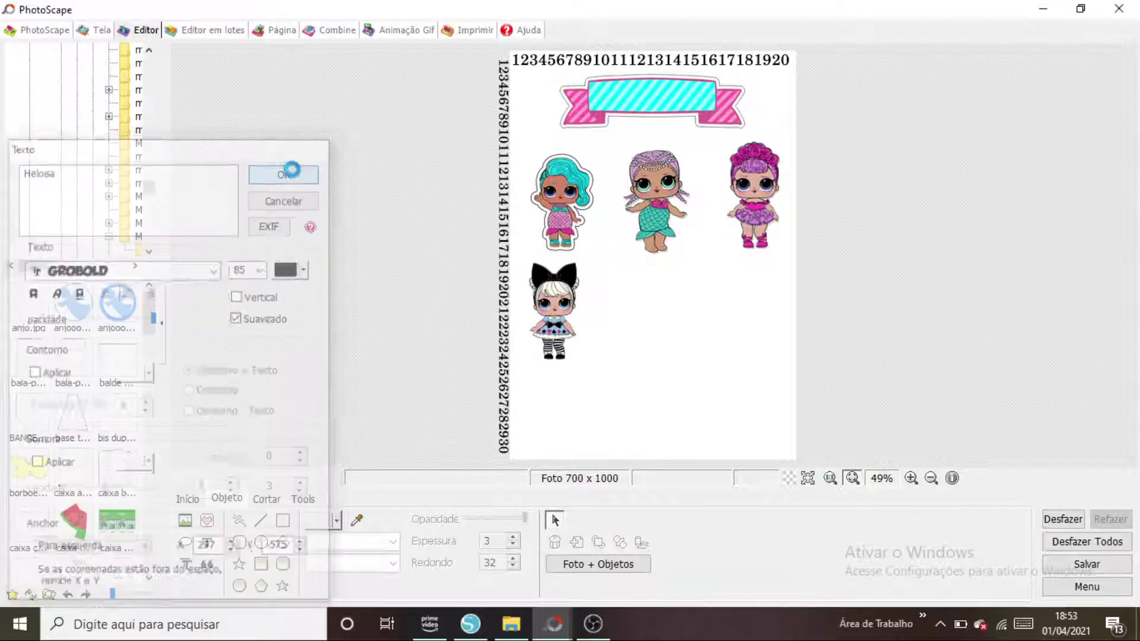
Step: Add the child's name to the page as a new GROBOLD size 85 text filled with hot pink (255, 0, 128)
{"action": "left_click", "coordinate": [208, 543]}
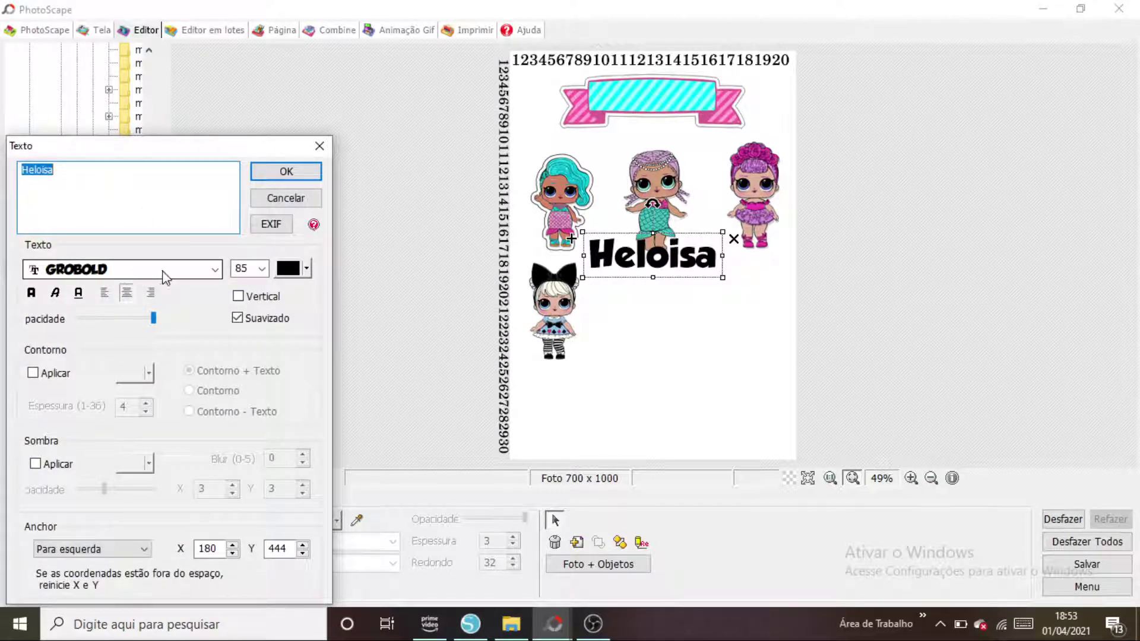
{"action": "left_click", "coordinate": [267, 270]}
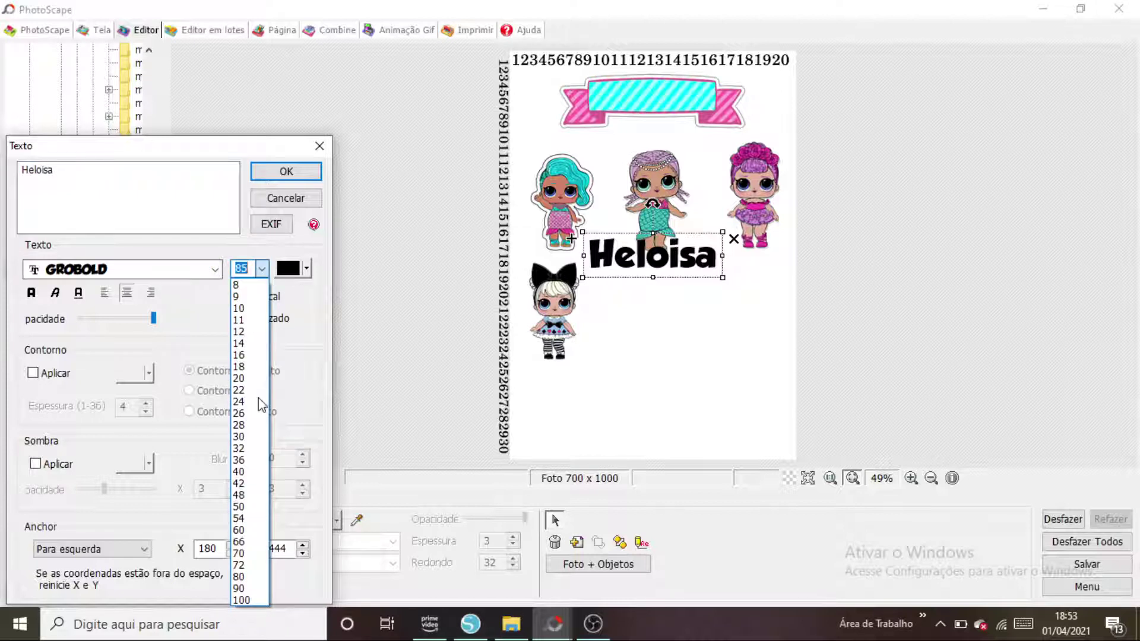
{"action": "left_click", "coordinate": [260, 271]}
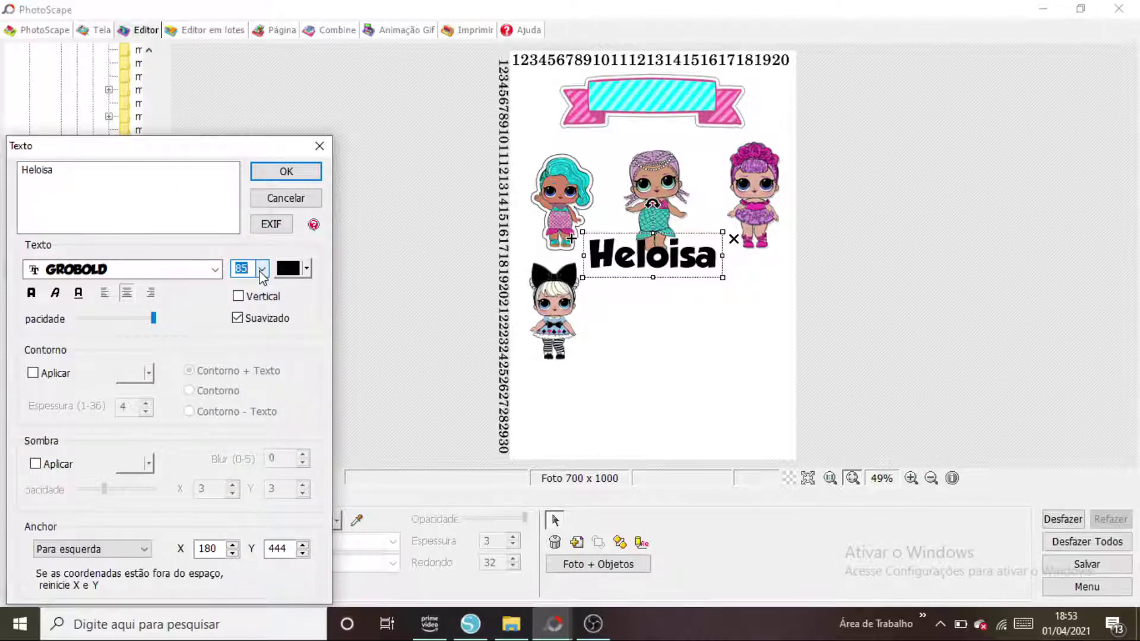
{"action": "left_click", "coordinate": [306, 269]}
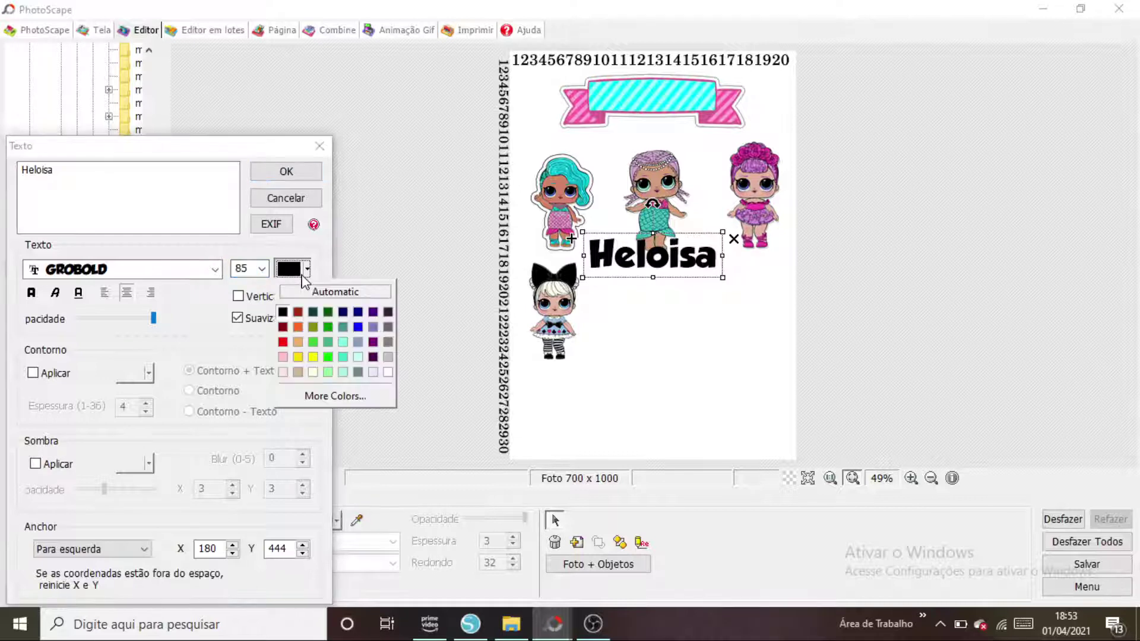
{"action": "left_click", "coordinate": [358, 398]}
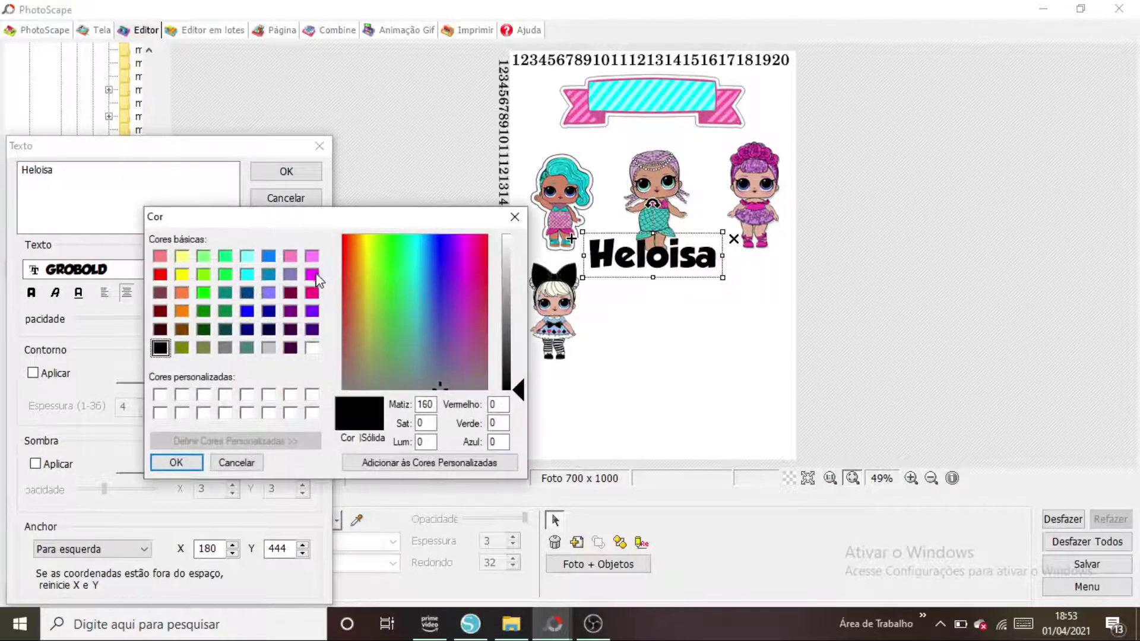
{"action": "left_click", "coordinate": [313, 292]}
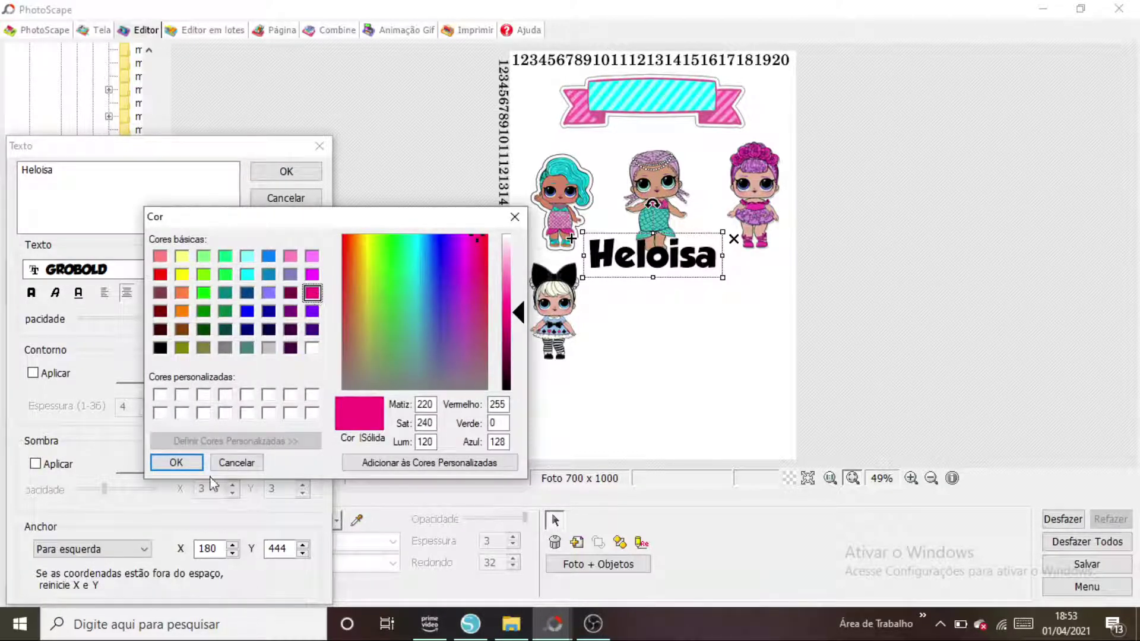
{"action": "left_click", "coordinate": [178, 462]}
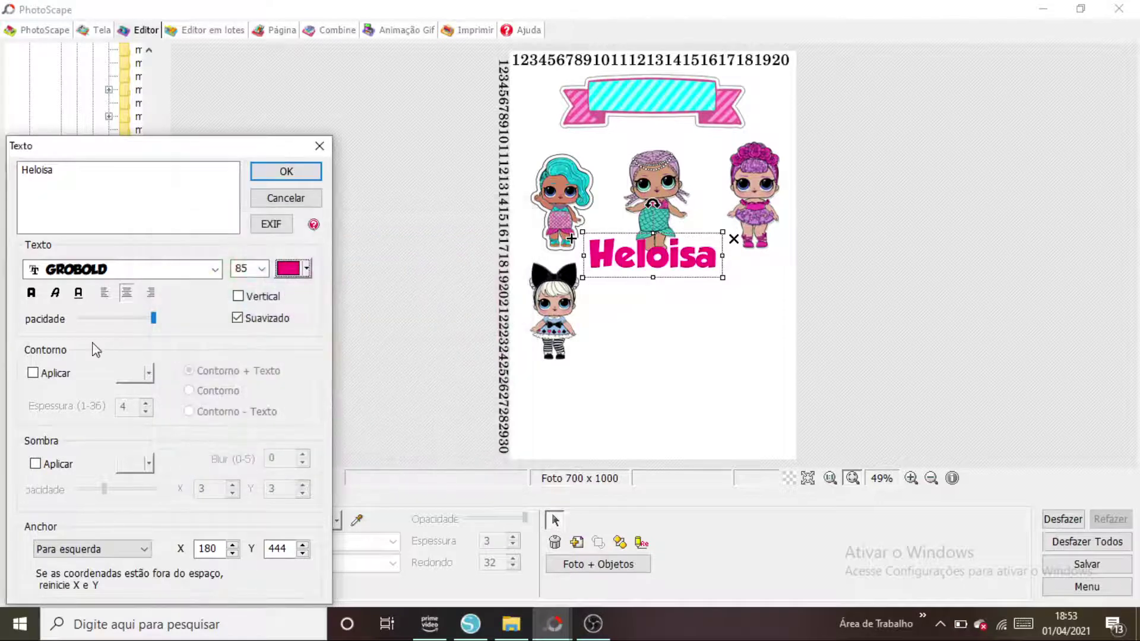
Step: Apply a light blue outline to the name text, using the basic blue with its luminance set to 155
{"action": "left_click", "coordinate": [54, 371]}
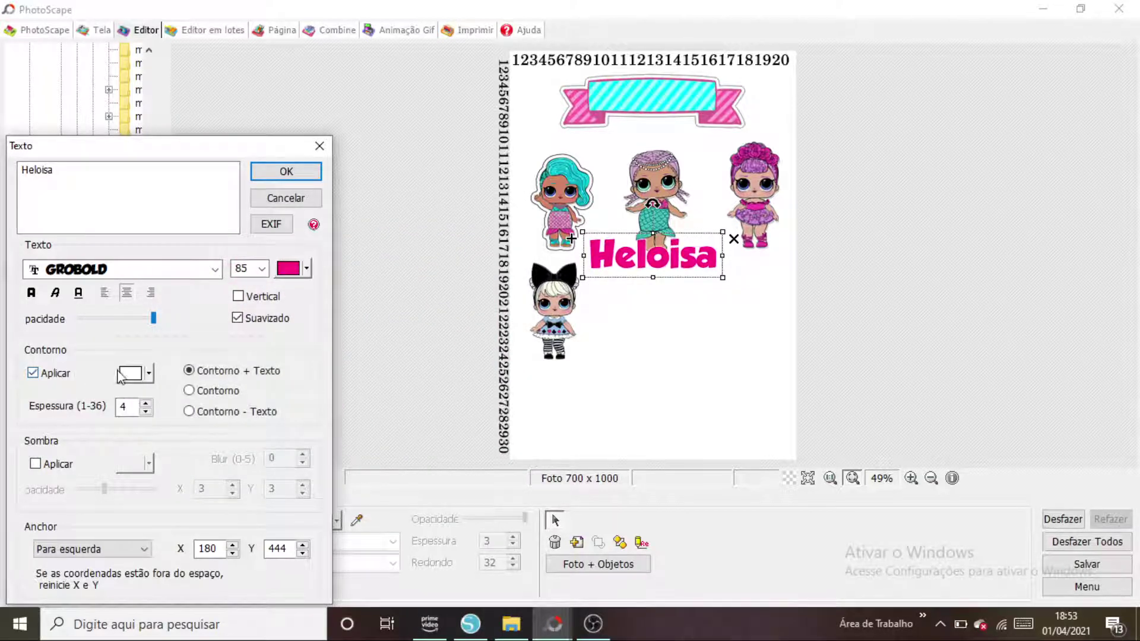
{"action": "left_click", "coordinate": [149, 373]}
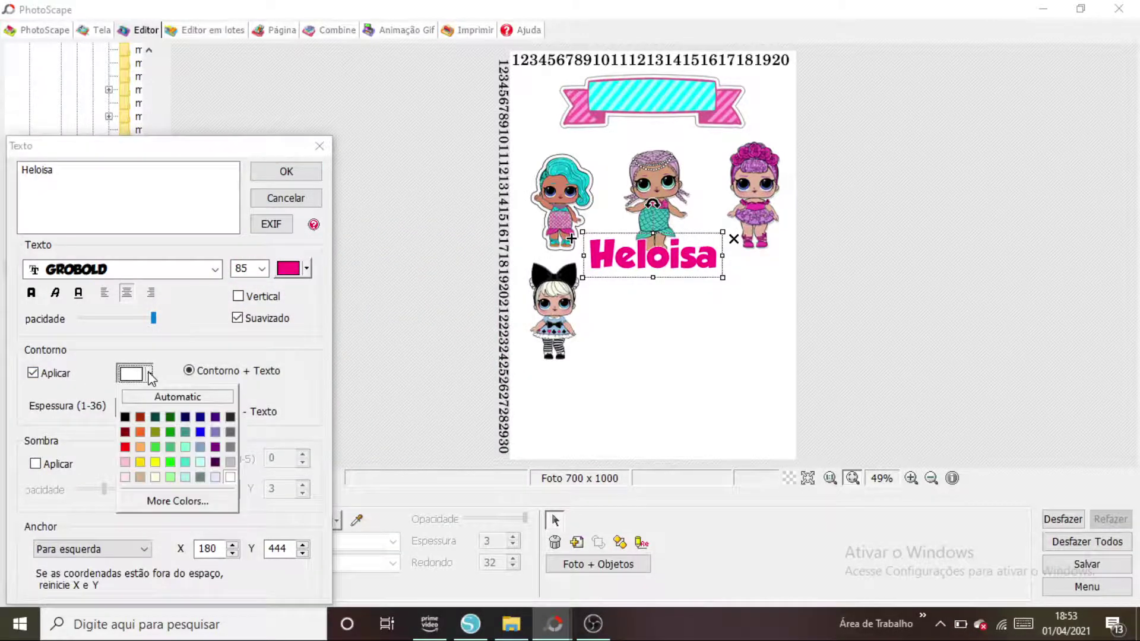
{"action": "left_click", "coordinate": [190, 501]}
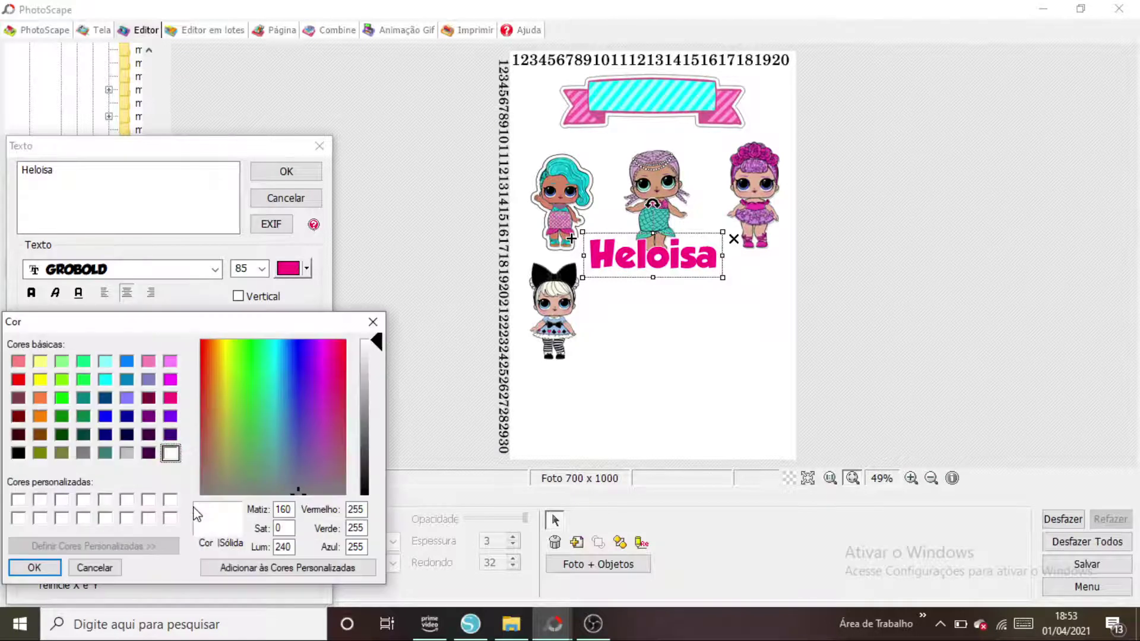
{"action": "left_click", "coordinate": [126, 362]}
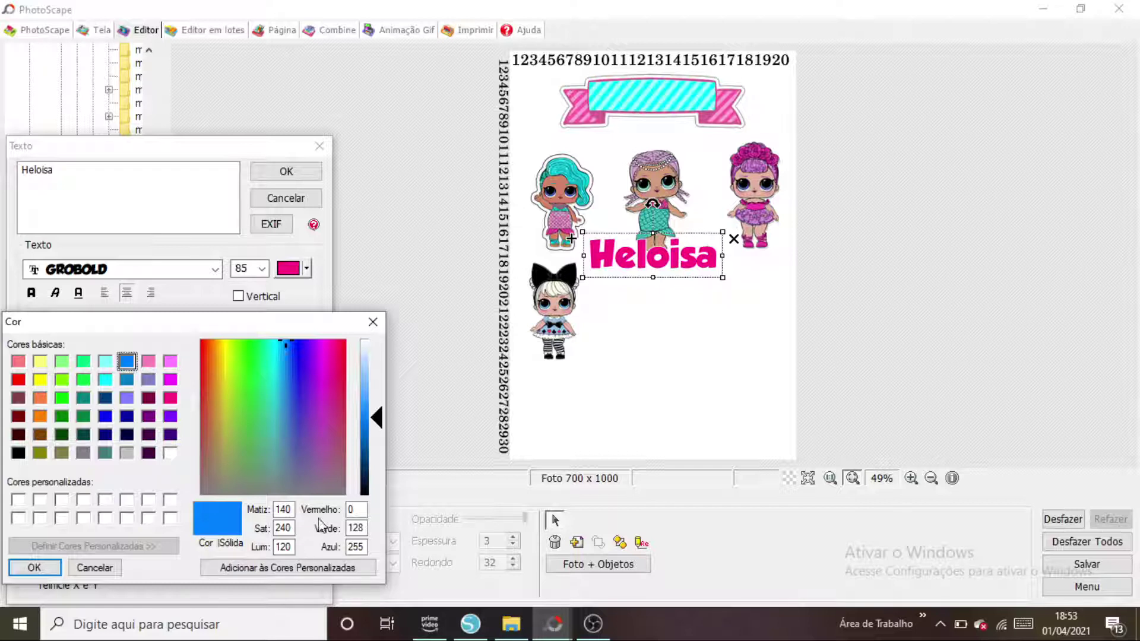
{"action": "double_click", "coordinate": [293, 547]}
{"action": "type", "text": "155"}
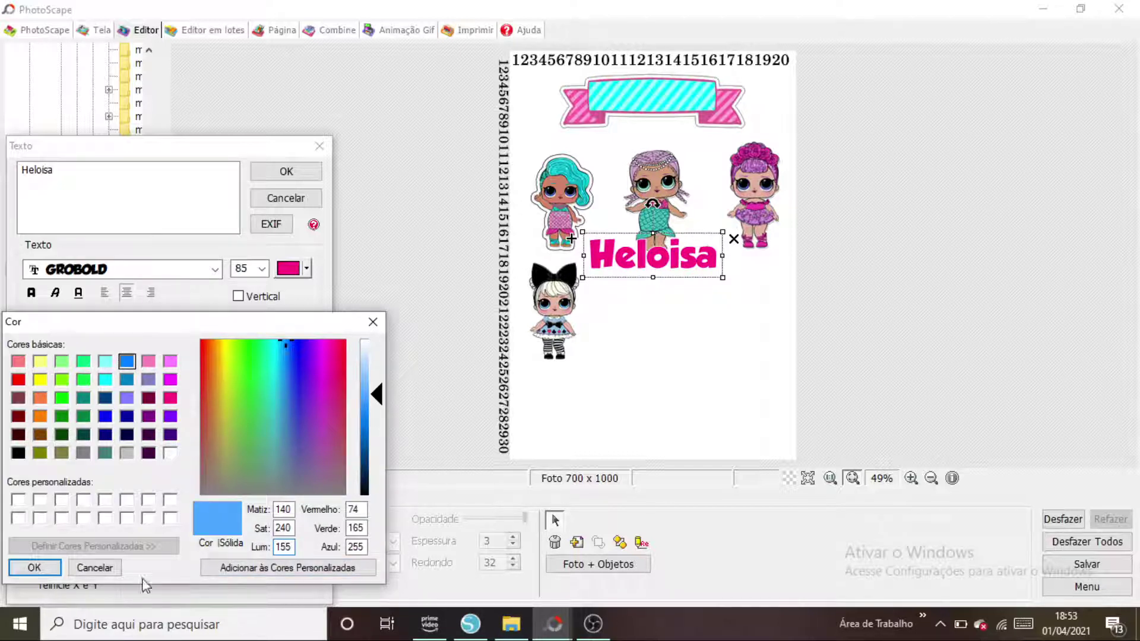
{"action": "left_click", "coordinate": [50, 568]}
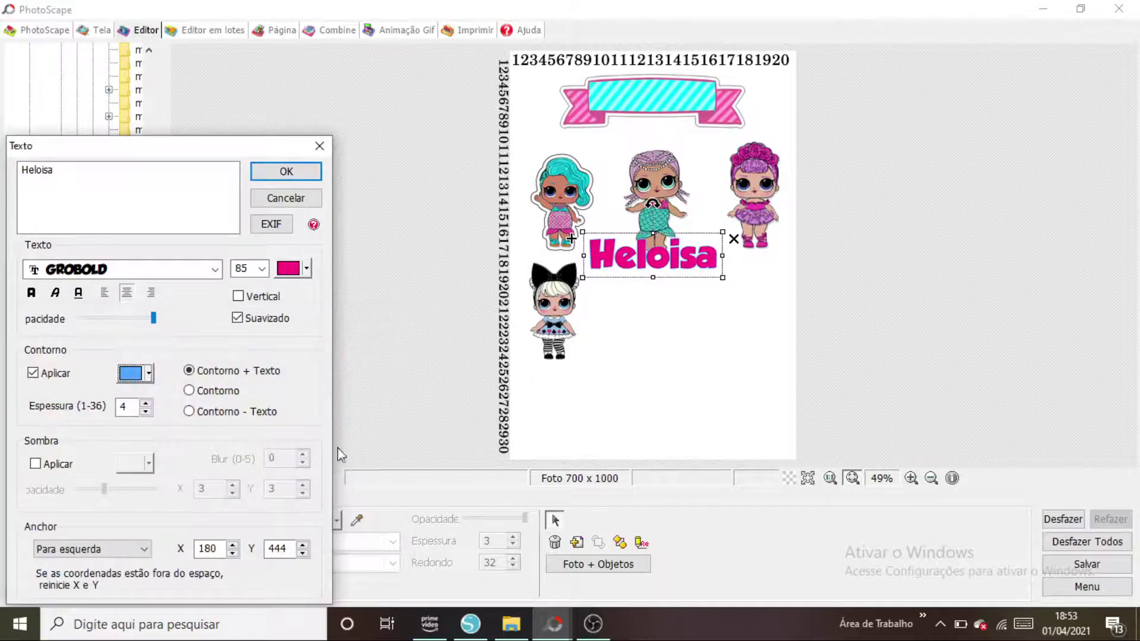
Step: Set the name's outline thickness to 12, change its fill to light pink and apply the text
{"action": "left_click", "coordinate": [145, 404]}
{"action": "left_click", "coordinate": [145, 404]}
{"action": "left_click", "coordinate": [144, 404]}
{"action": "left_click", "coordinate": [144, 403]}
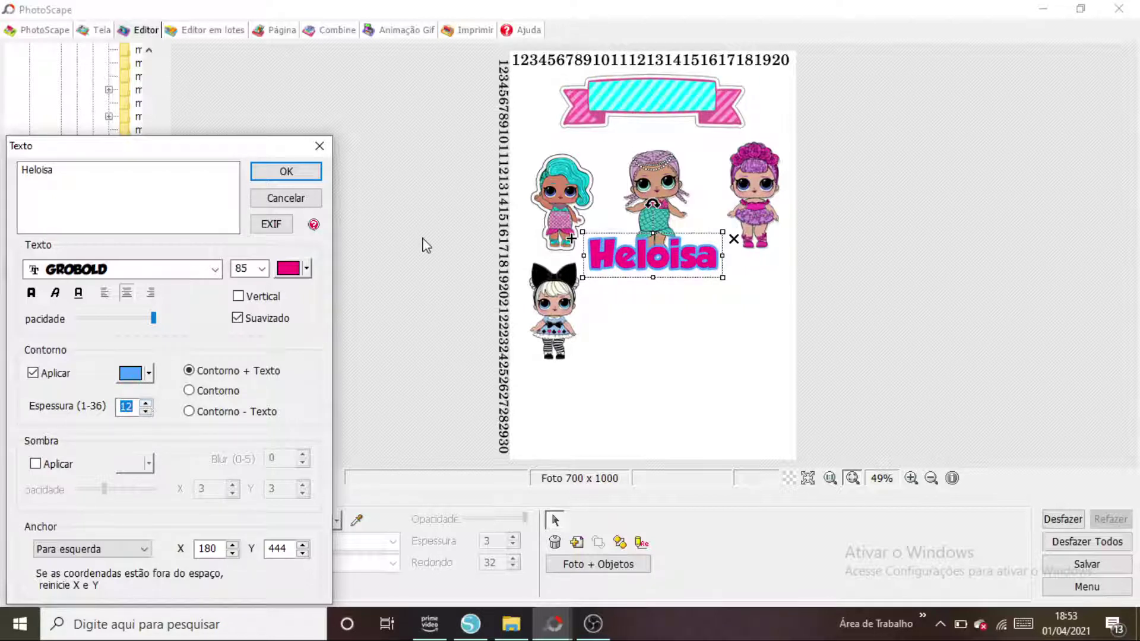
{"action": "left_click", "coordinate": [308, 270]}
{"action": "left_click", "coordinate": [283, 357]}
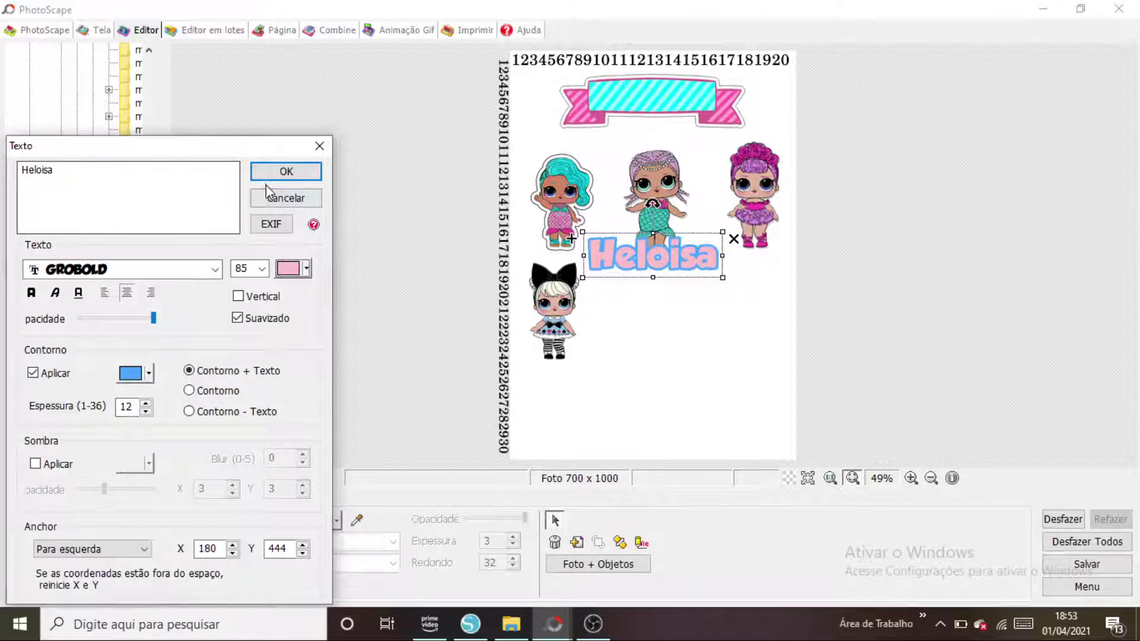
{"action": "left_click", "coordinate": [284, 173]}
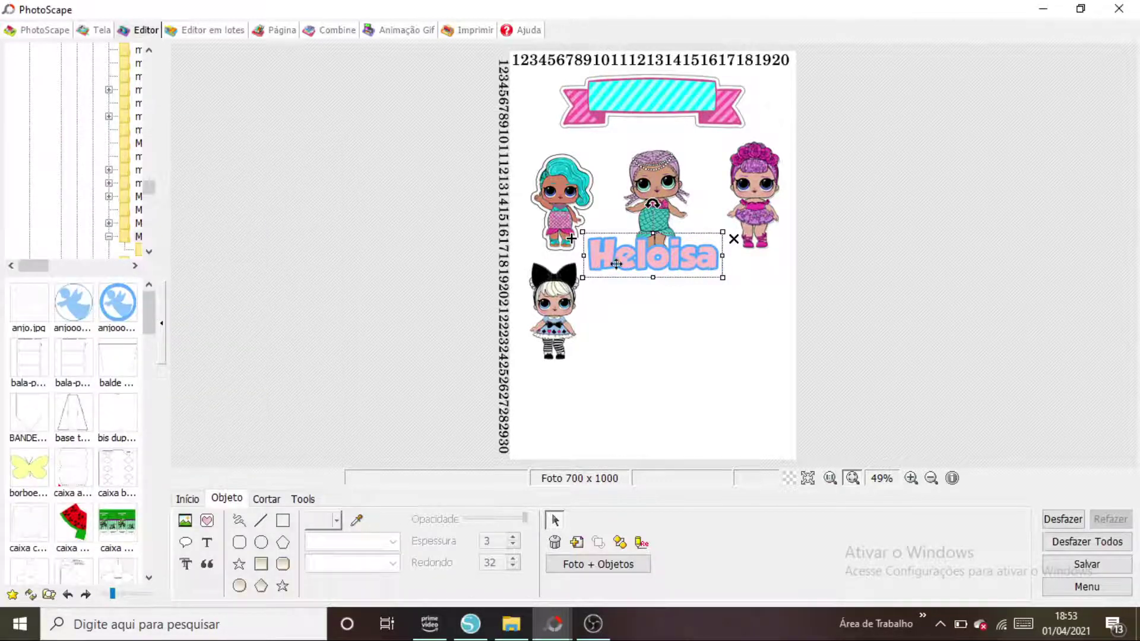
Step: Move the child's name onto the ribbon banner and shrink it to fit inside the turquoise centre panel
{"action": "left_click_drag", "start_coordinate": [616, 264], "coordinate": [621, 105]}
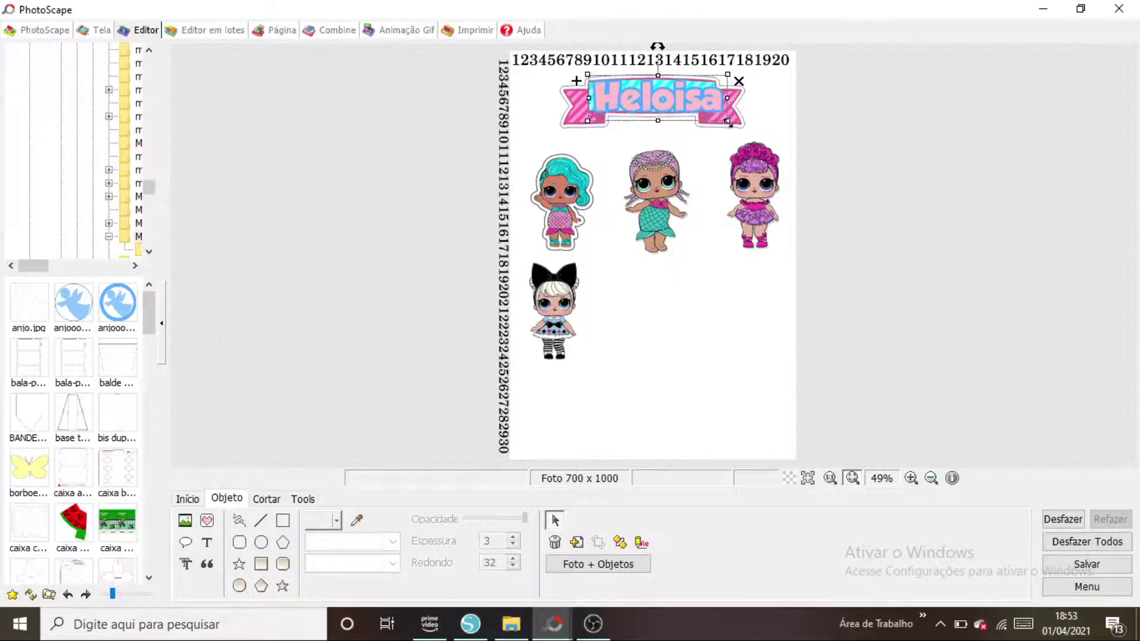
{"action": "left_click_drag", "start_coordinate": [730, 124], "coordinate": [688, 102]}
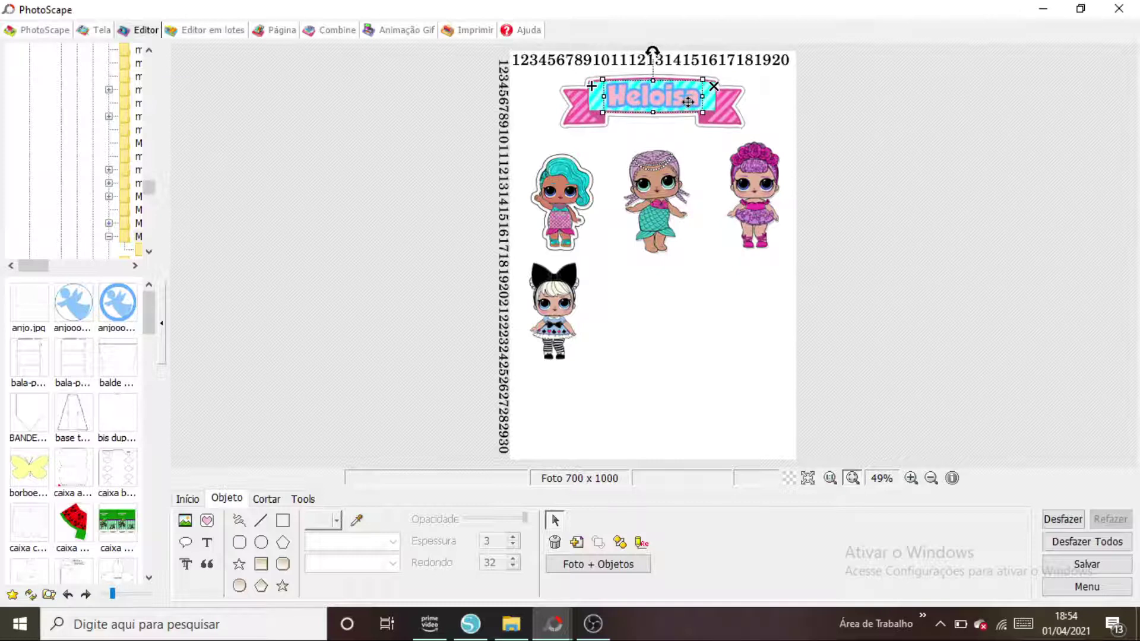
{"action": "left_click", "coordinate": [856, 141]}
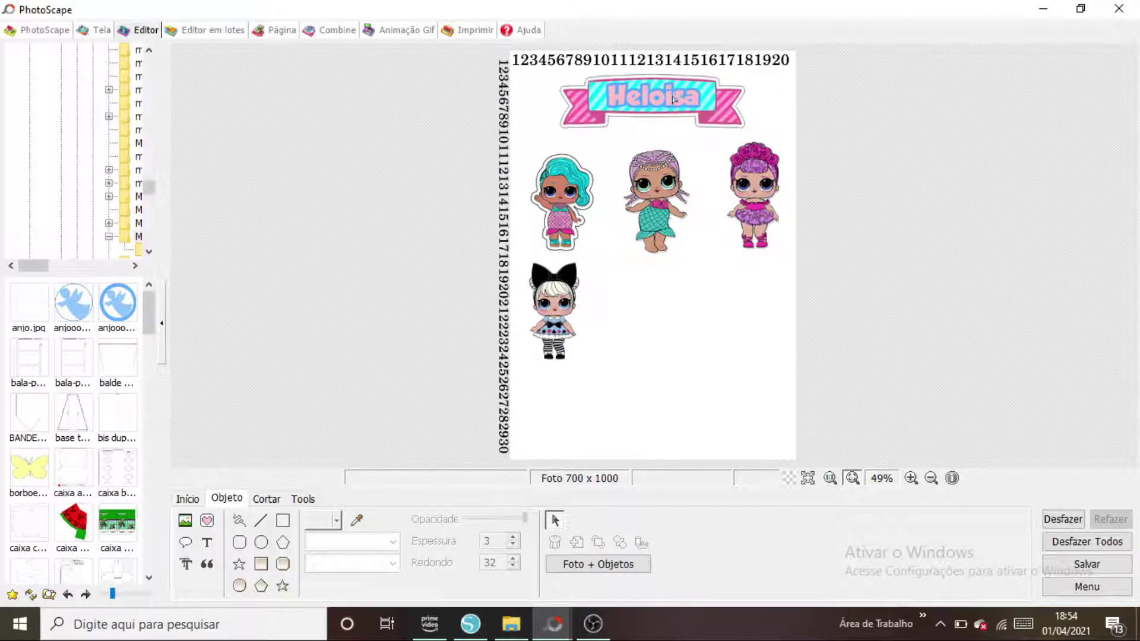
Step: Add a separate text object with the number 7 in the same pink fill and blue outline style
{"action": "left_click", "coordinate": [211, 542]}
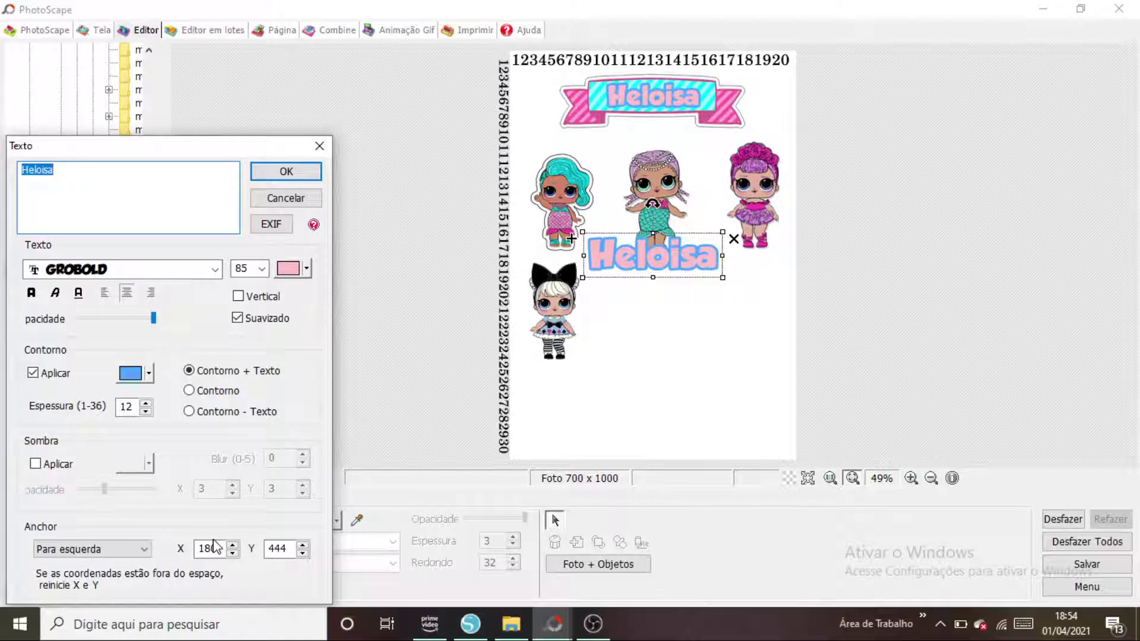
{"action": "type", "text": "7"}
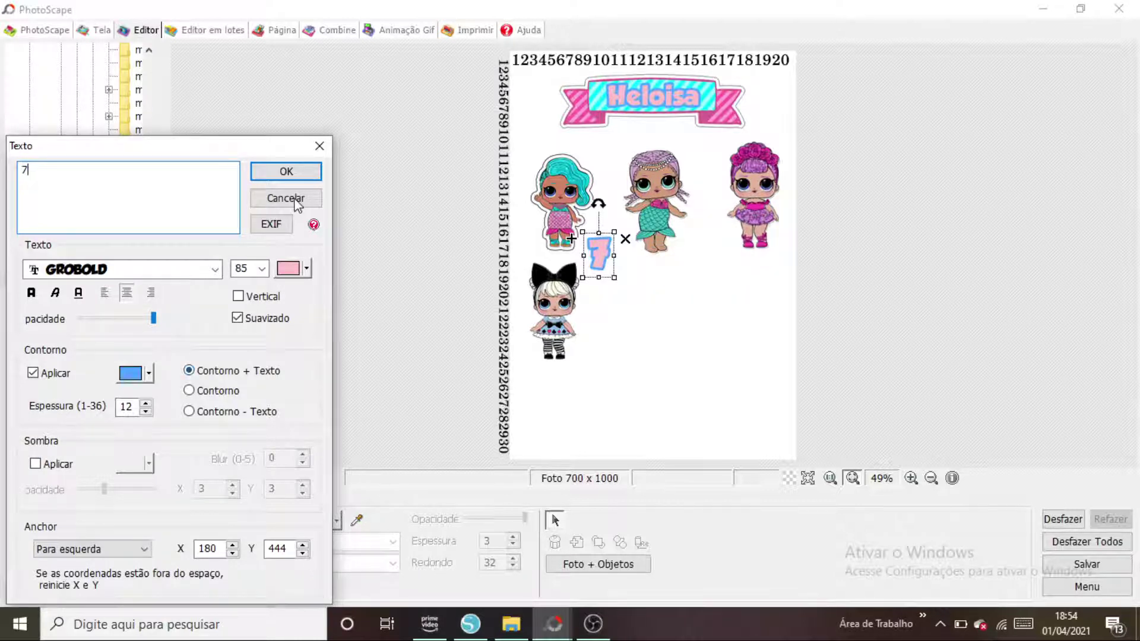
{"action": "left_click", "coordinate": [294, 175]}
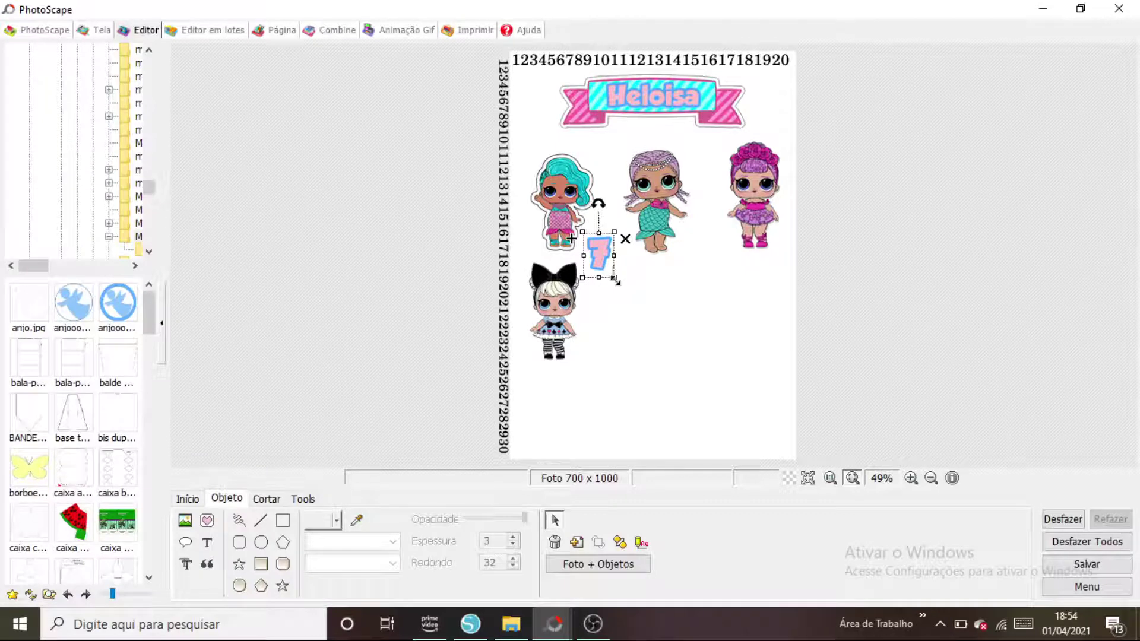
Step: Enlarge the number 7 to roughly doll height and place it below the purple-haired doll, level with the black-bow doll
{"action": "left_click_drag", "start_coordinate": [615, 279], "coordinate": [686, 349]}
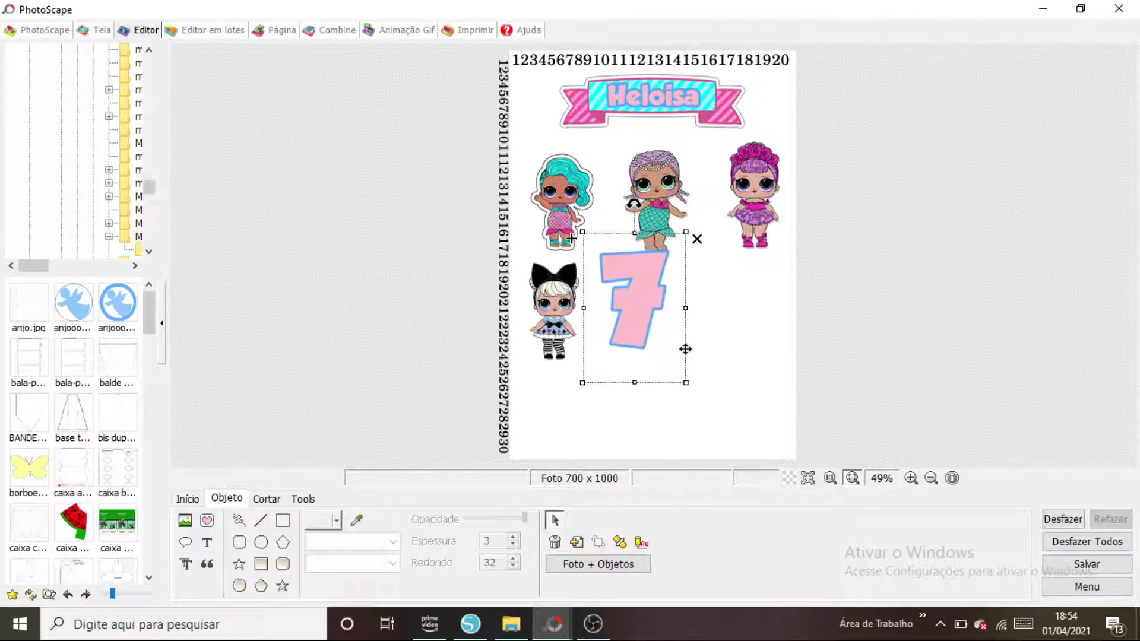
{"action": "left_click_drag", "start_coordinate": [630, 283], "coordinate": [609, 292]}
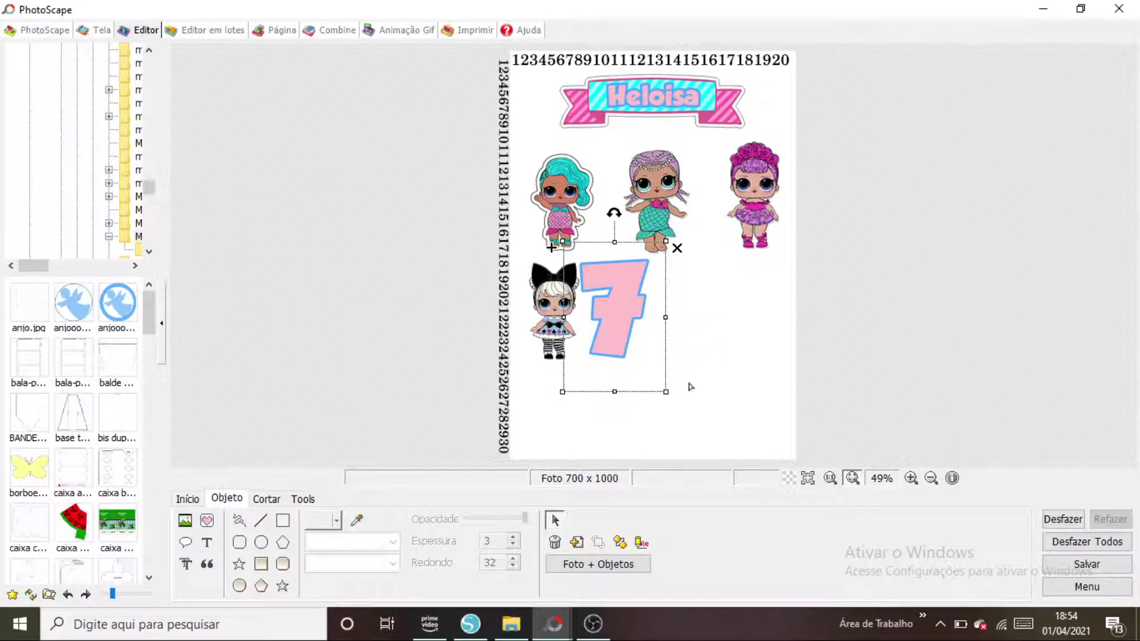
{"action": "left_click_drag", "start_coordinate": [666, 393], "coordinate": [675, 403]}
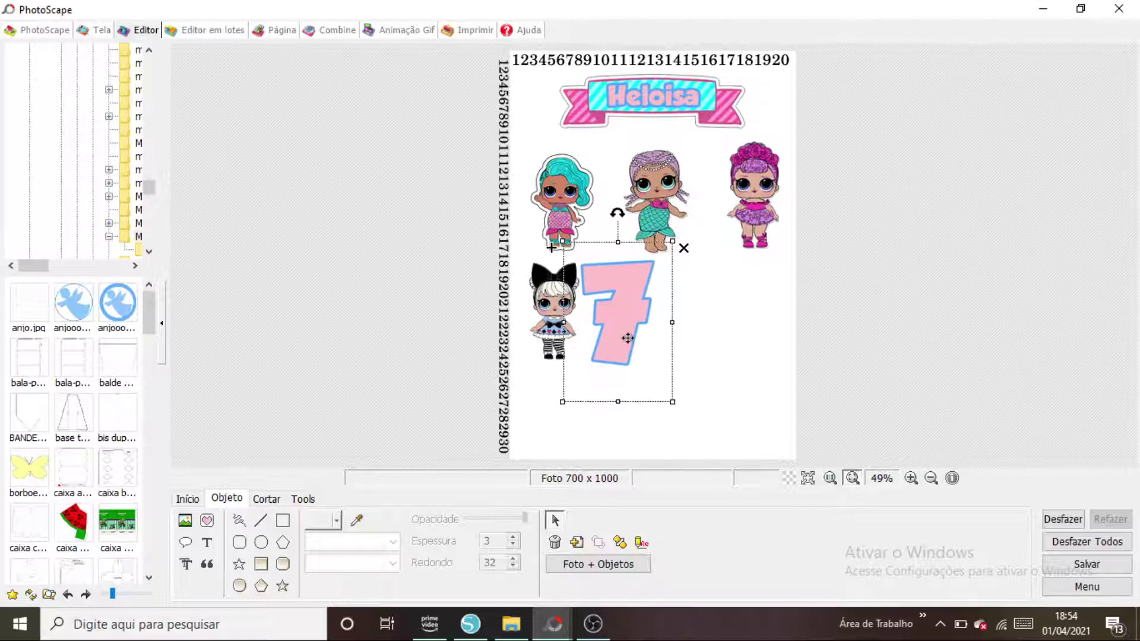
{"action": "left_click_drag", "start_coordinate": [627, 338], "coordinate": [745, 364]}
{"action": "mouse_move", "coordinate": [745, 359]}
{"action": "left_mouse_down"}
{"action": "mouse_move", "coordinate": [740, 372]}
{"action": "mouse_move", "coordinate": [745, 344]}
{"action": "left_mouse_up"}
{"action": "left_click", "coordinate": [884, 360]}
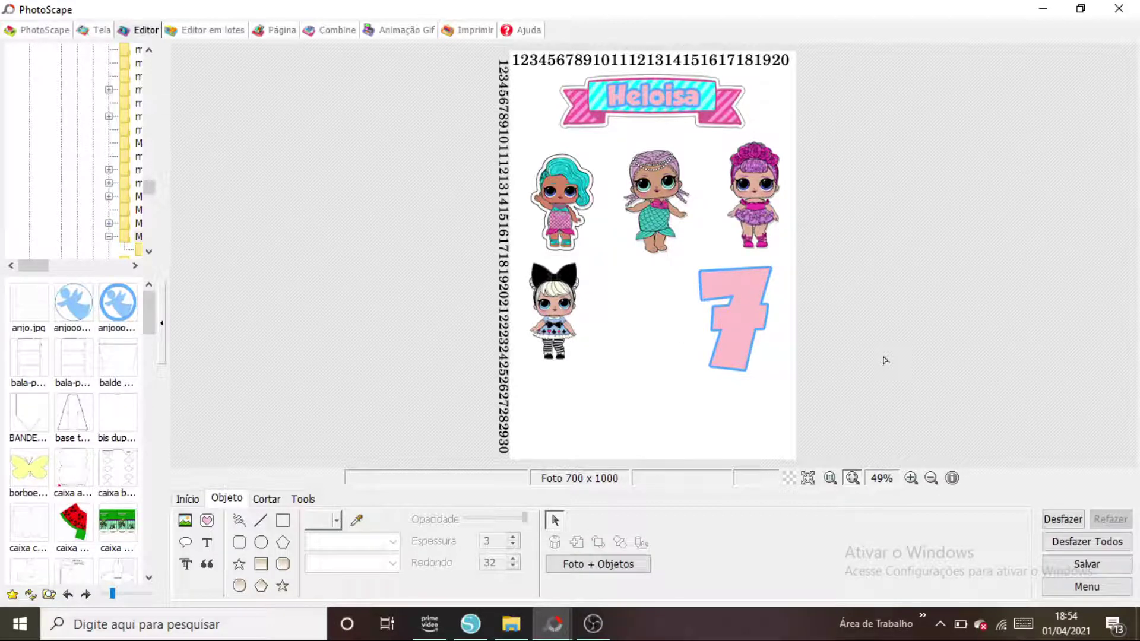
Step: Delete the horizontal and vertical number rulers along the page edges
{"action": "left_click", "coordinate": [695, 60]}
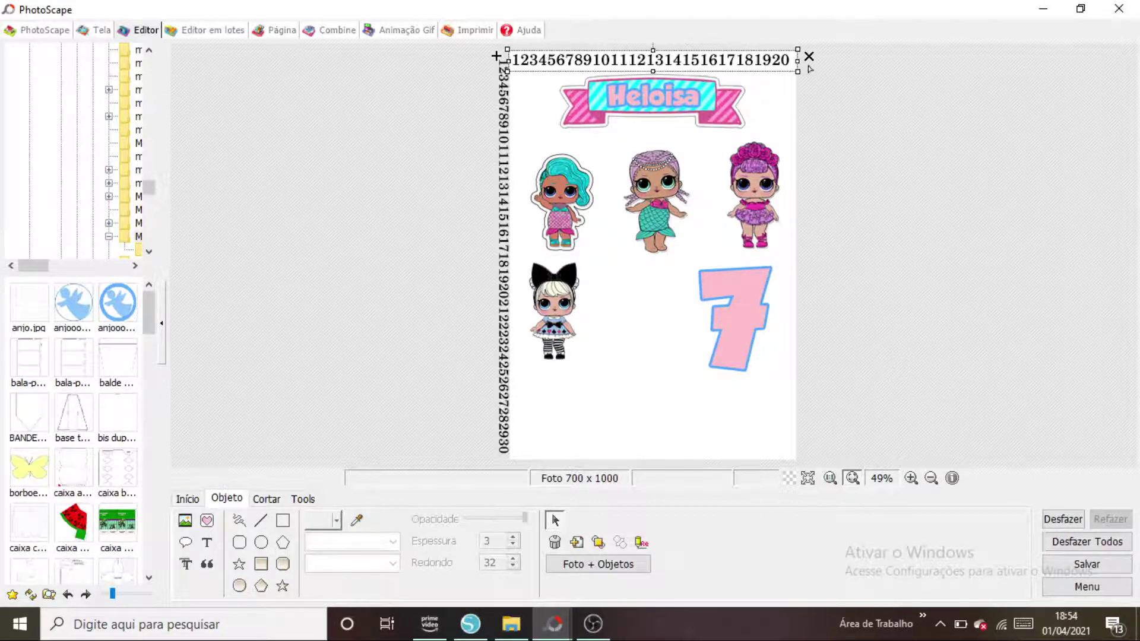
{"action": "key", "text": "Delete"}
{"action": "left_click", "coordinate": [502, 89]}
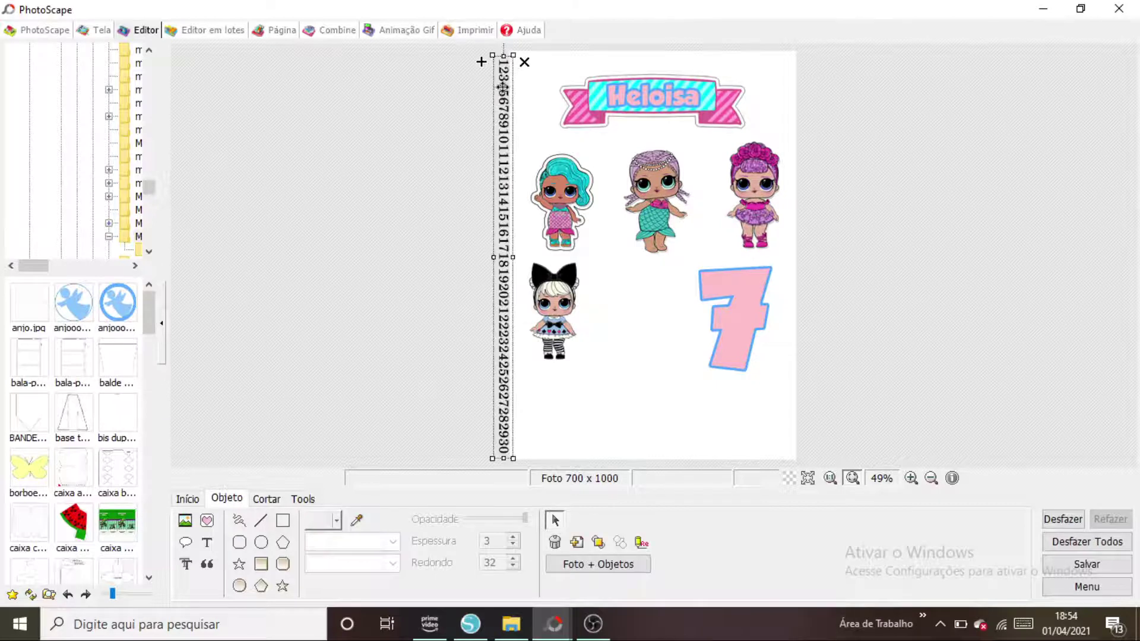
{"action": "left_click", "coordinate": [522, 62]}
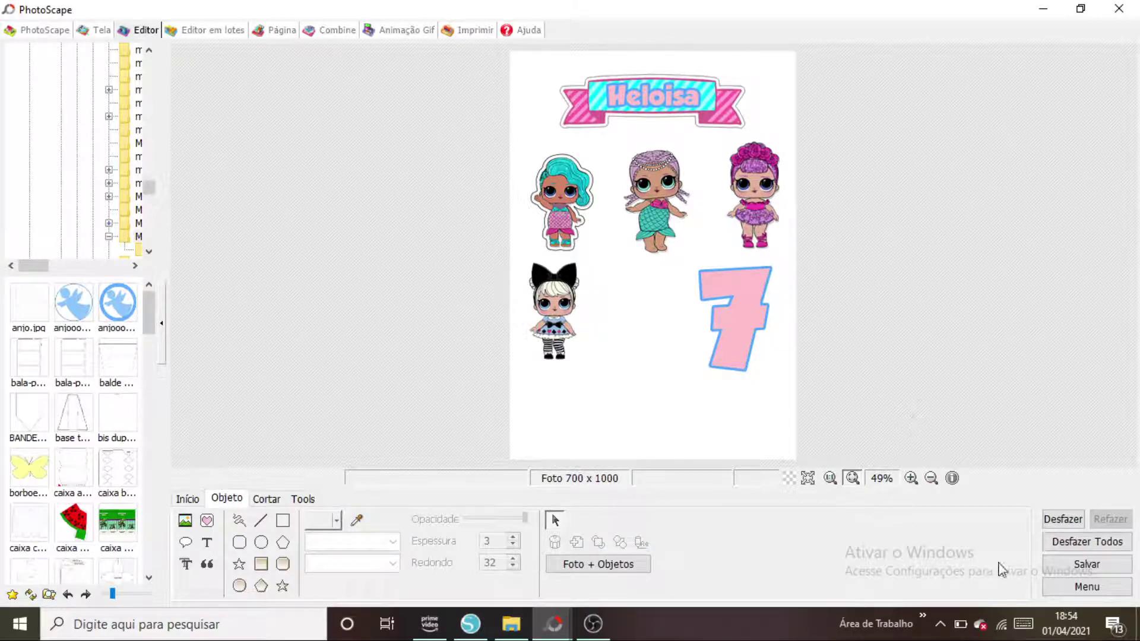
Step: Start saving the page as a new file without including outside objects, choosing the topo de bolo folder inside Imagens
{"action": "left_click", "coordinate": [1067, 565]}
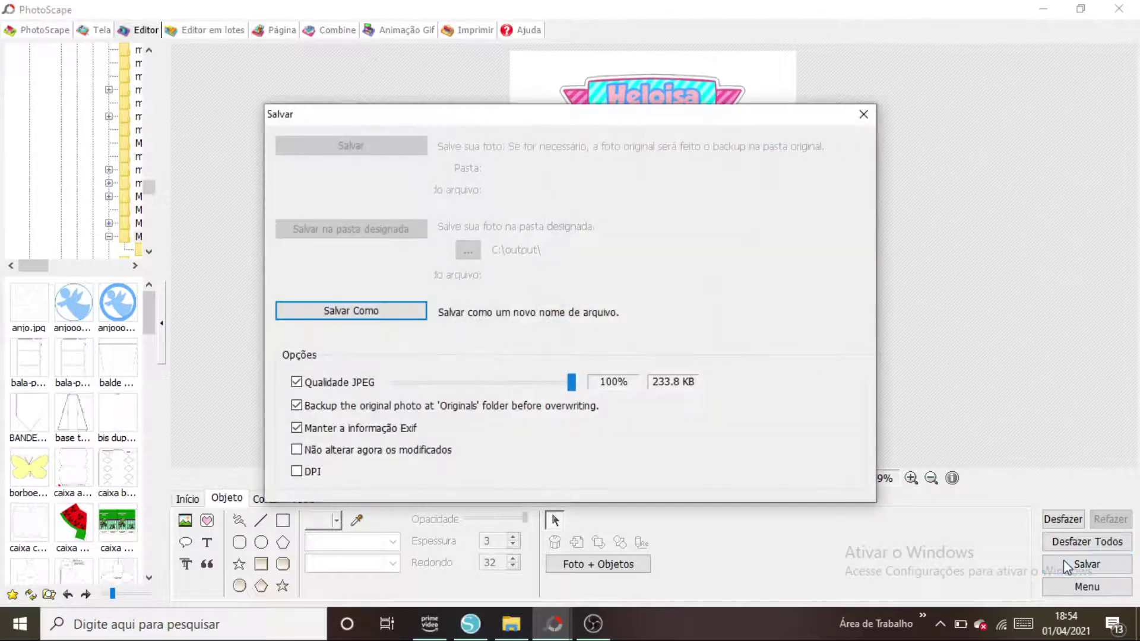
{"action": "left_click", "coordinate": [406, 315]}
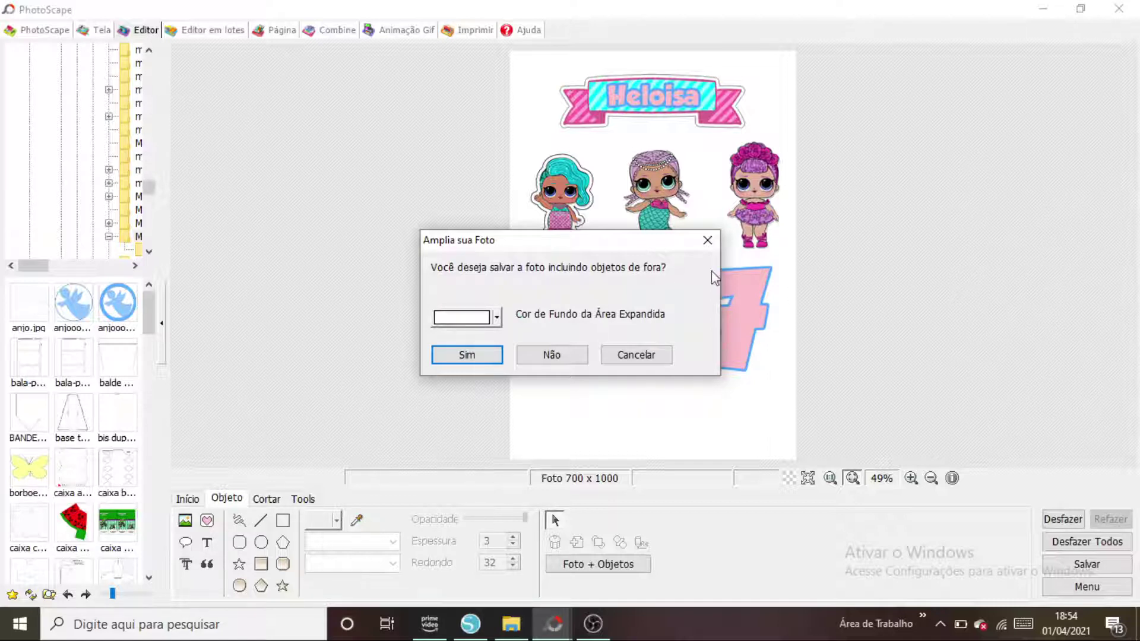
{"action": "left_click", "coordinate": [533, 355]}
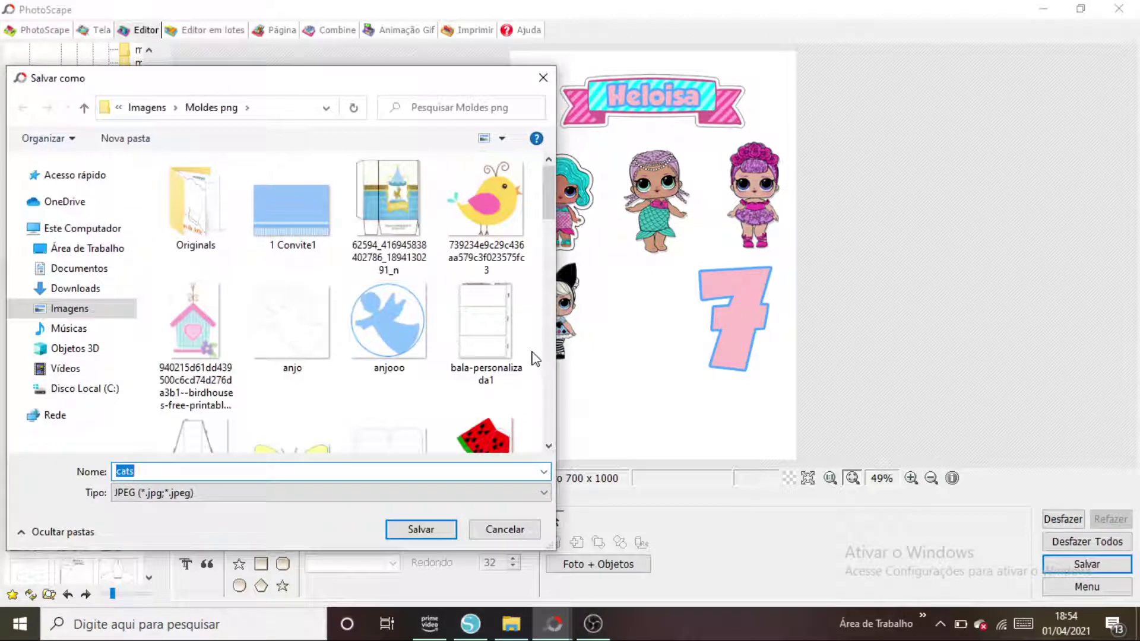
{"action": "left_click", "coordinate": [84, 310]}
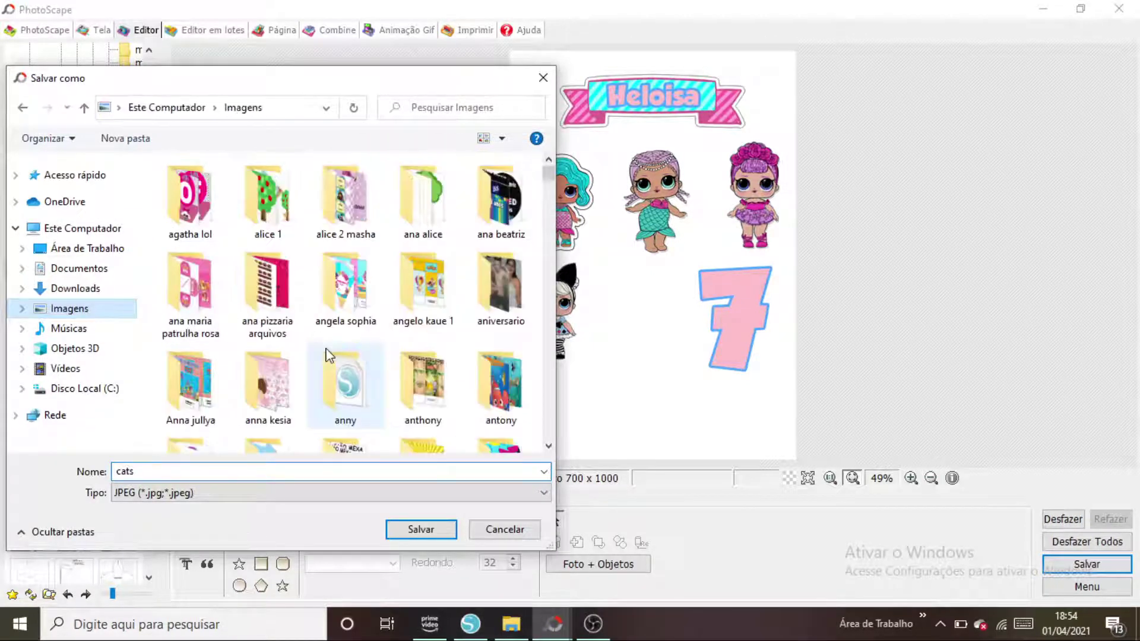
{"action": "left_click", "coordinate": [327, 355]}
{"action": "key", "text": "t"}
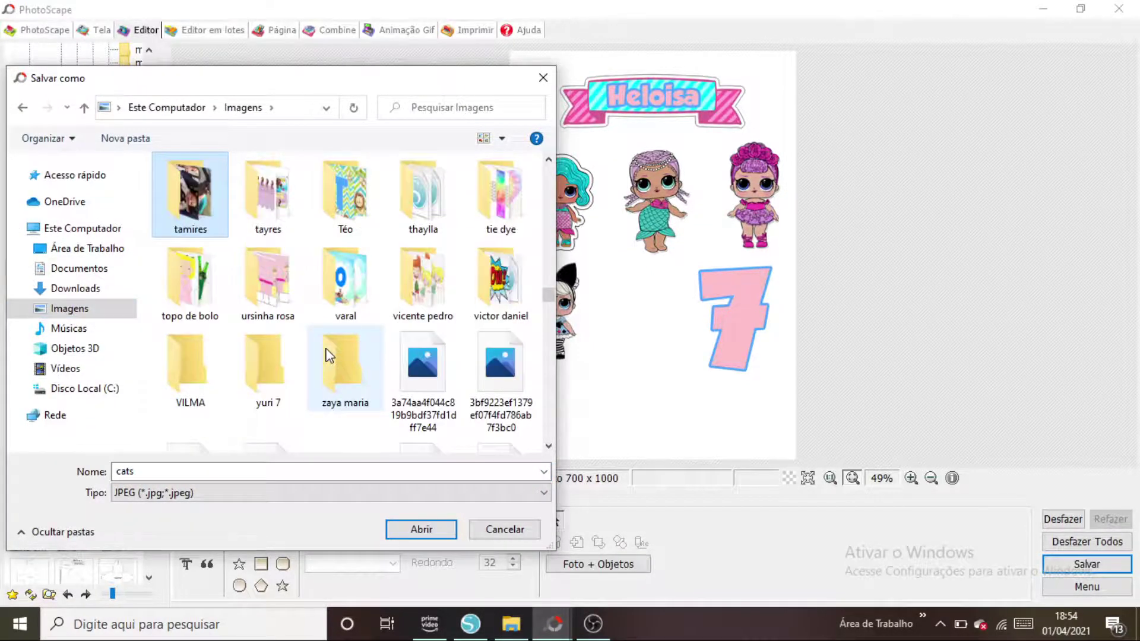
{"action": "left_click", "coordinate": [187, 296]}
{"action": "double_click", "coordinate": [187, 296]}
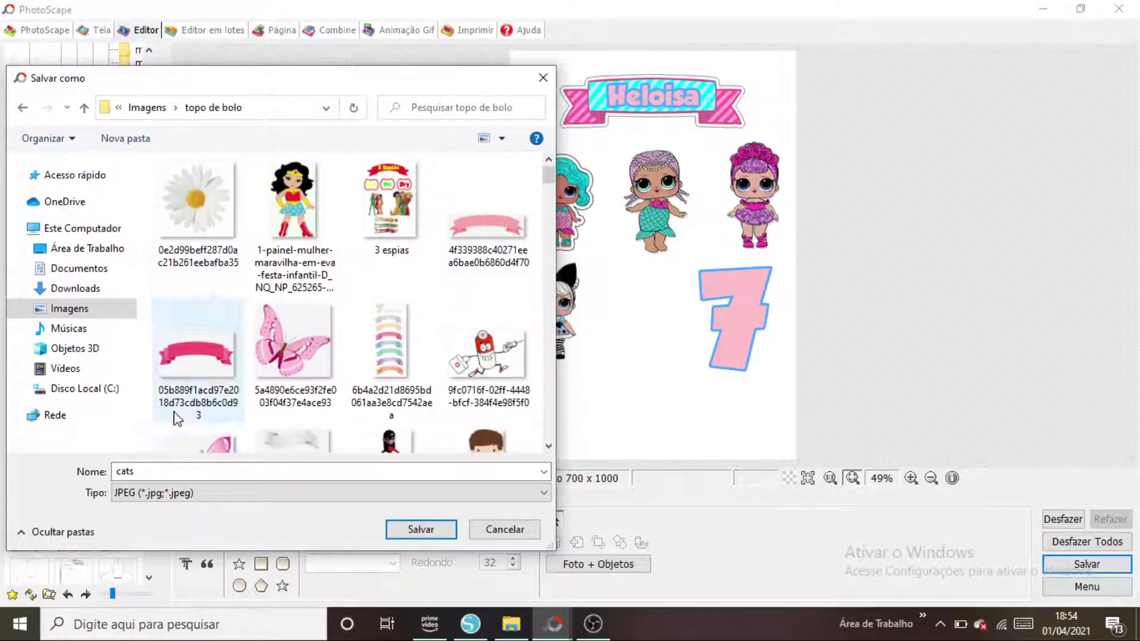
Step: Name the JPEG with "topo", the child's first name and "lol", and save it in the folder
{"action": "double_click", "coordinate": [178, 471]}
{"action": "type", "text": "topo "}
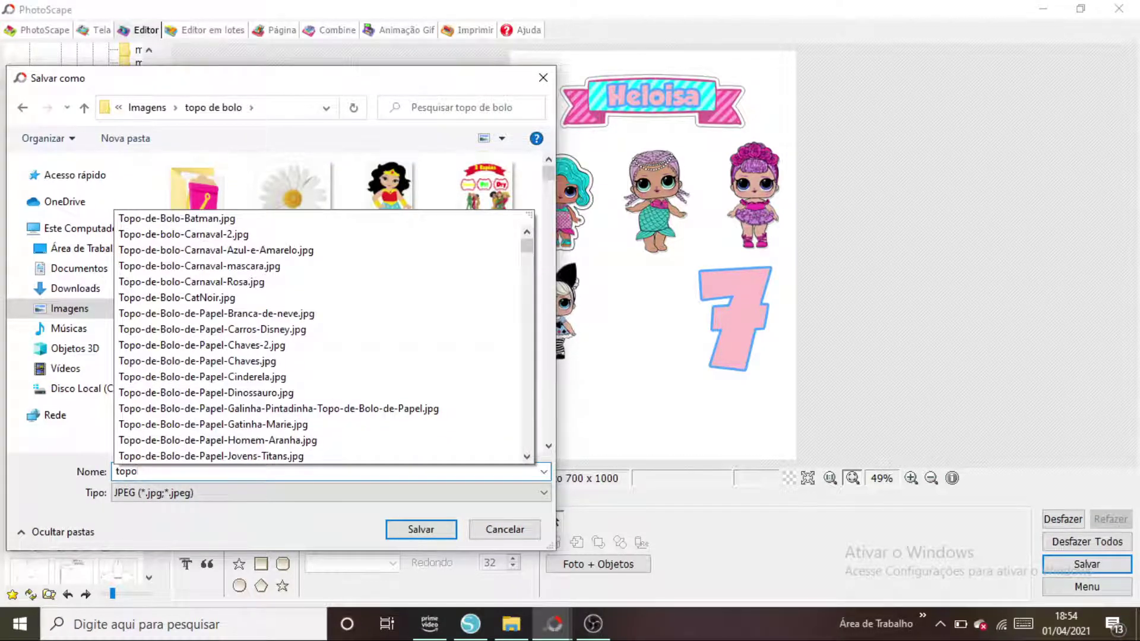
{"action": "type", "text": "h"}
{"action": "key", "text": "BackSpace"}
{"action": "type", "text": "hel"}
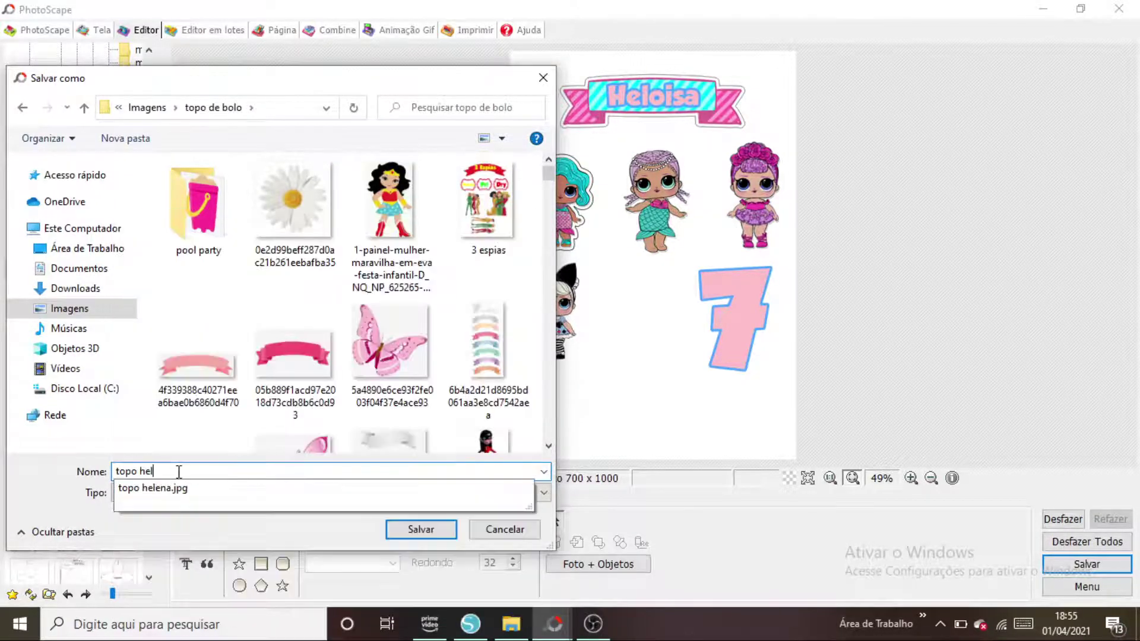
{"action": "type", "text": "oisa lol"}
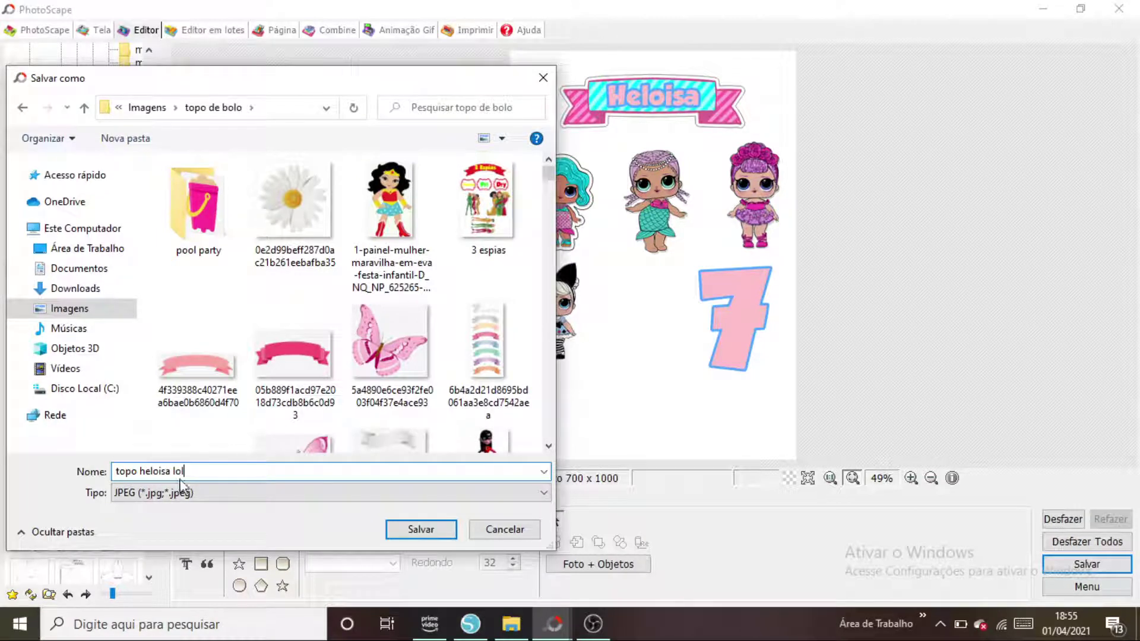
{"action": "left_click", "coordinate": [409, 530]}
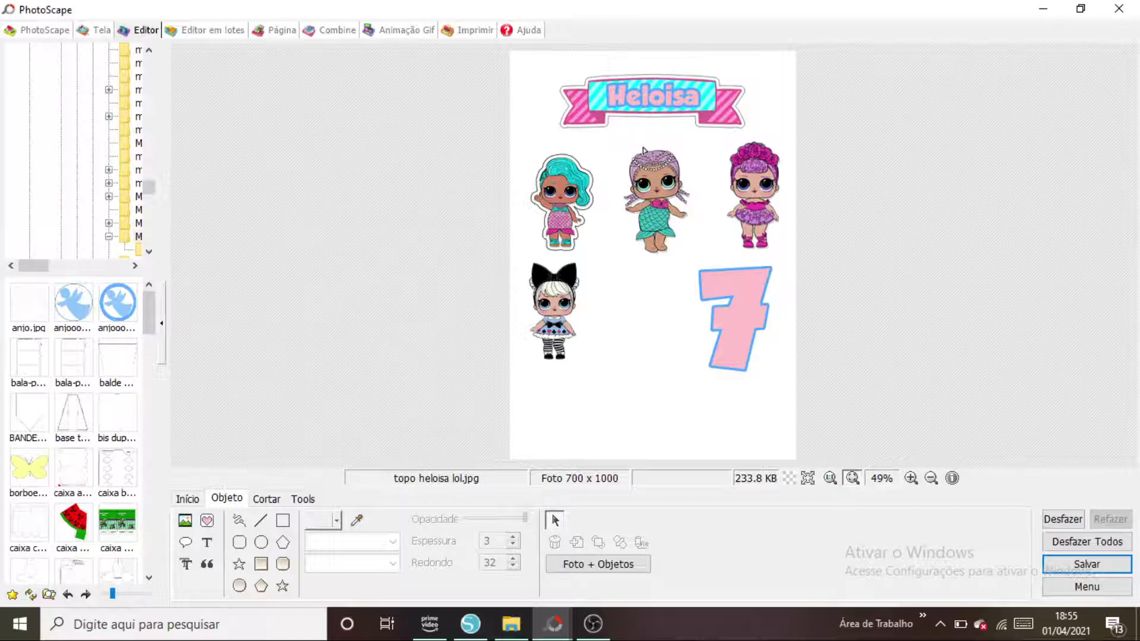
Step: Switch to File Explorer and open the topo de bolo folder inside Imagens
{"action": "left_click", "coordinate": [511, 624]}
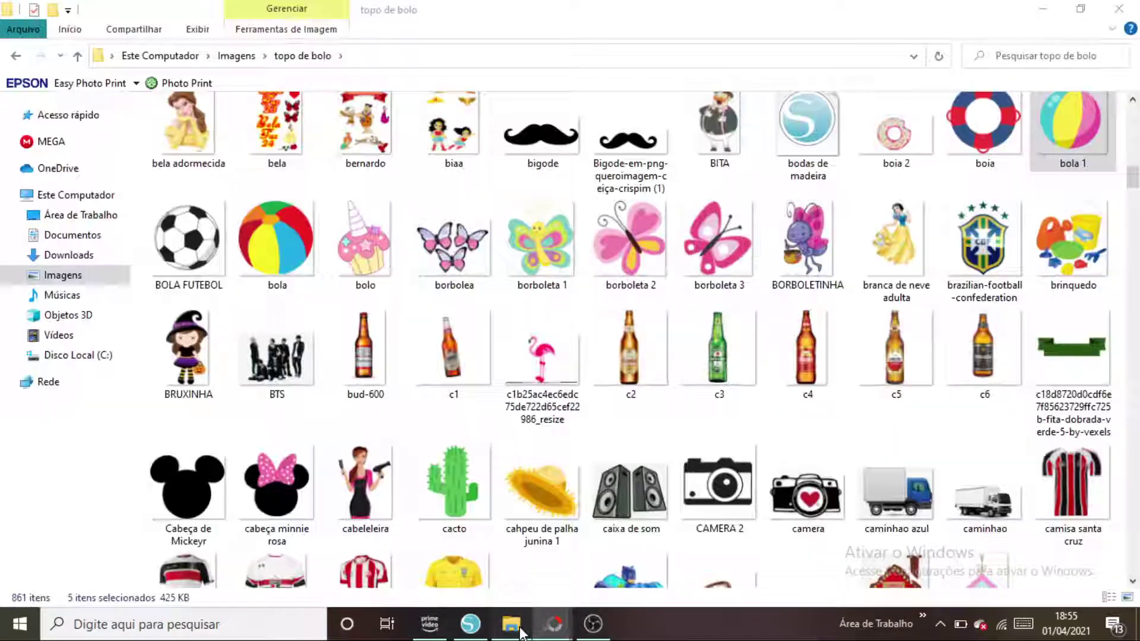
{"action": "left_click", "coordinate": [76, 275]}
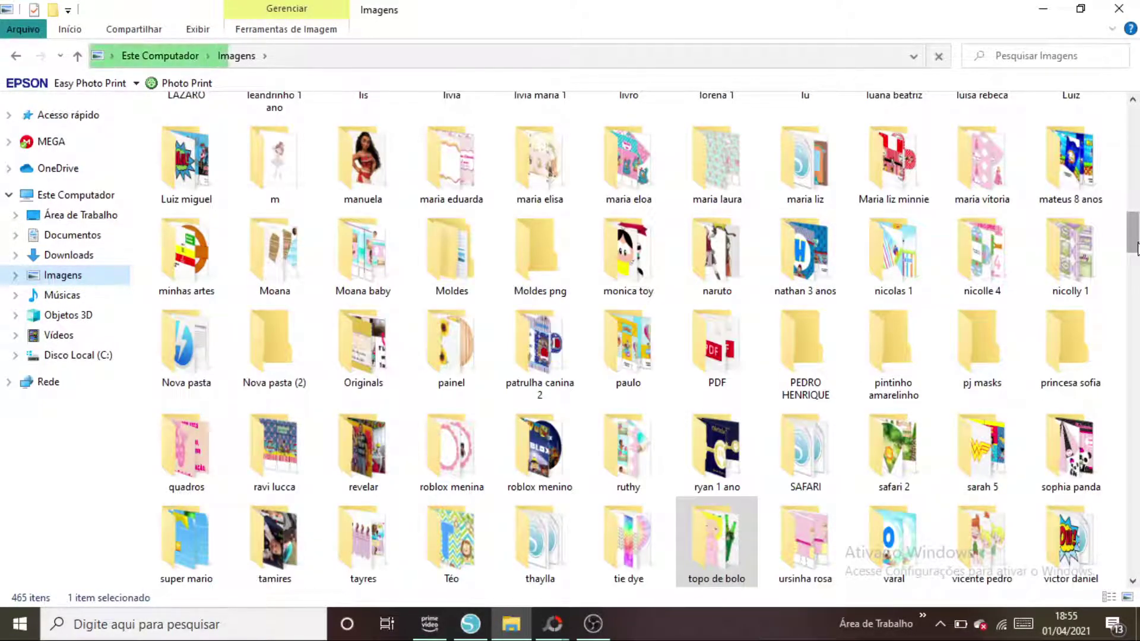
{"action": "scroll", "coordinate": [1135, 257], "scroll_direction": "down", "scroll_amount": 2}
{"action": "scroll", "coordinate": [1135, 257], "scroll_direction": "down", "scroll_amount": 1}
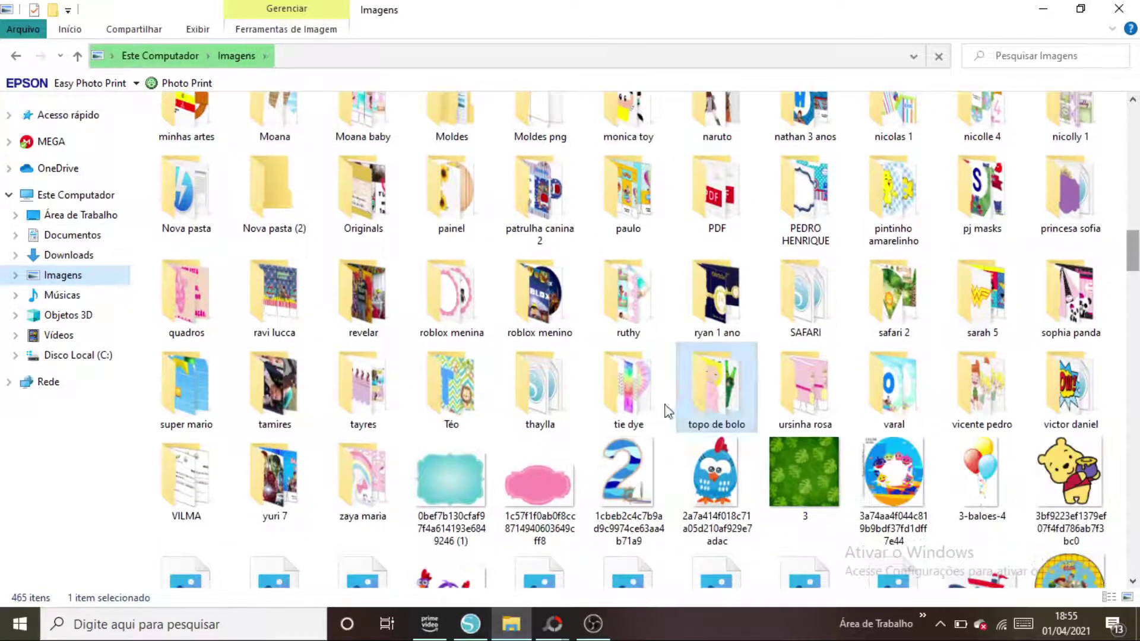
{"action": "double_click", "coordinate": [716, 407]}
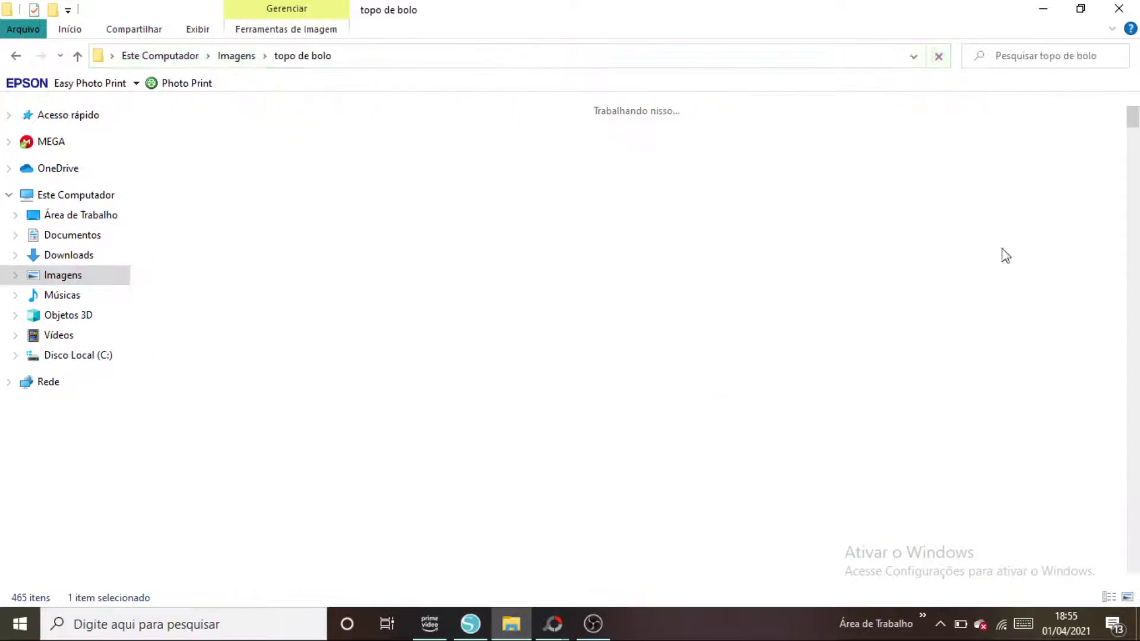
Step: Locate the newly saved LOL topper image among the topo files and open it
{"action": "left_click", "coordinate": [987, 284]}
{"action": "key", "text": "t"}
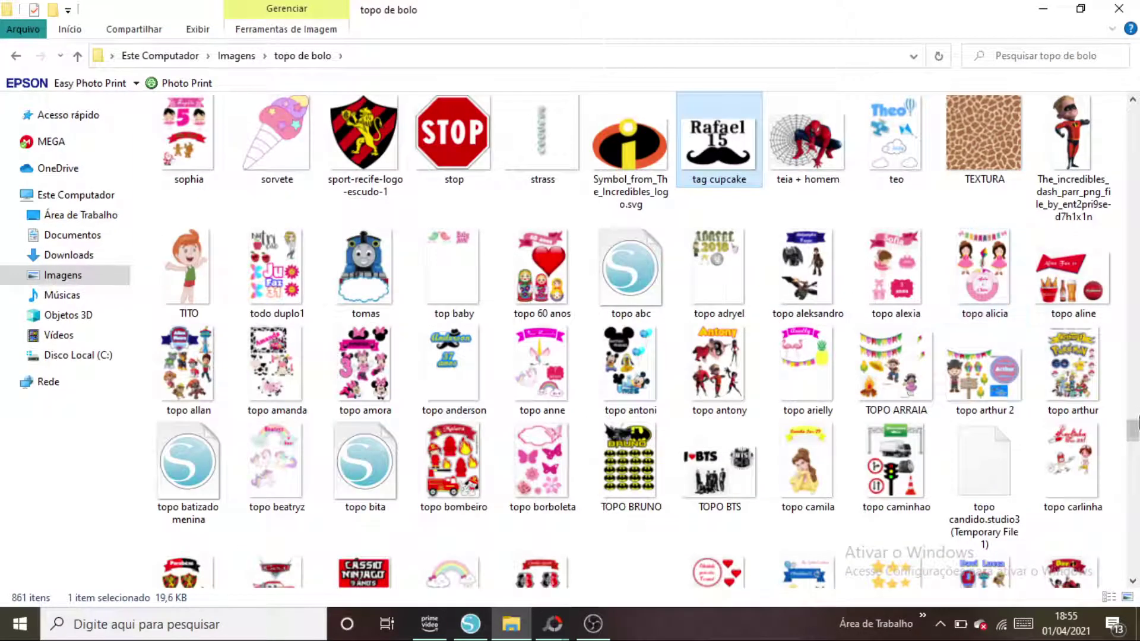
{"action": "left_click_drag", "start_coordinate": [1137, 424], "coordinate": [1134, 490]}
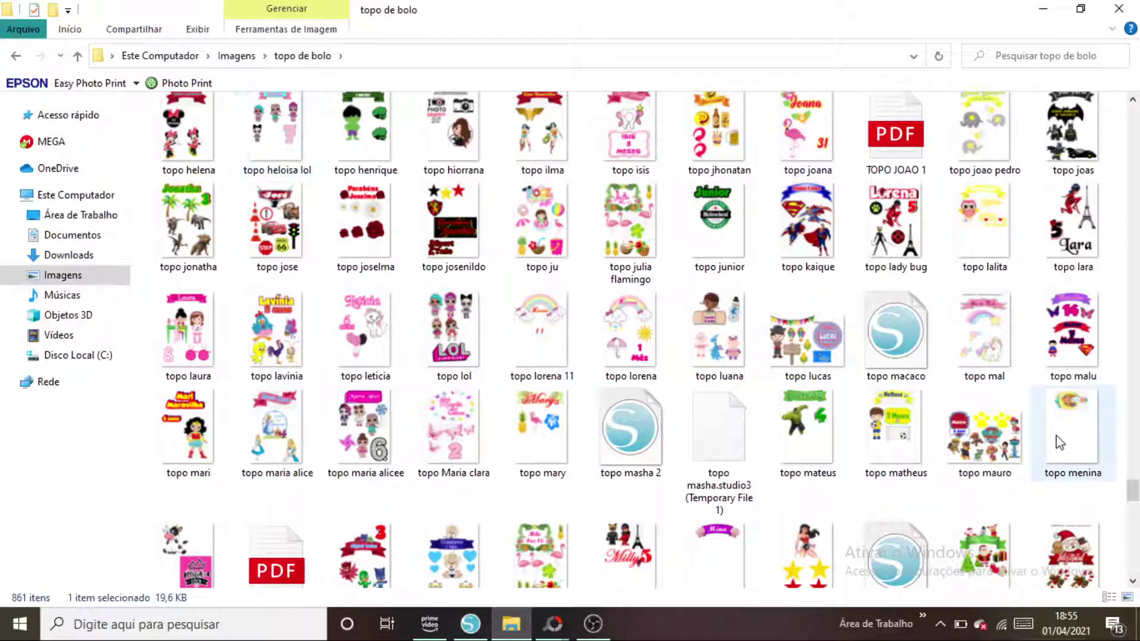
{"action": "scroll", "coordinate": [1134, 490], "scroll_direction": "up", "scroll_amount": 1}
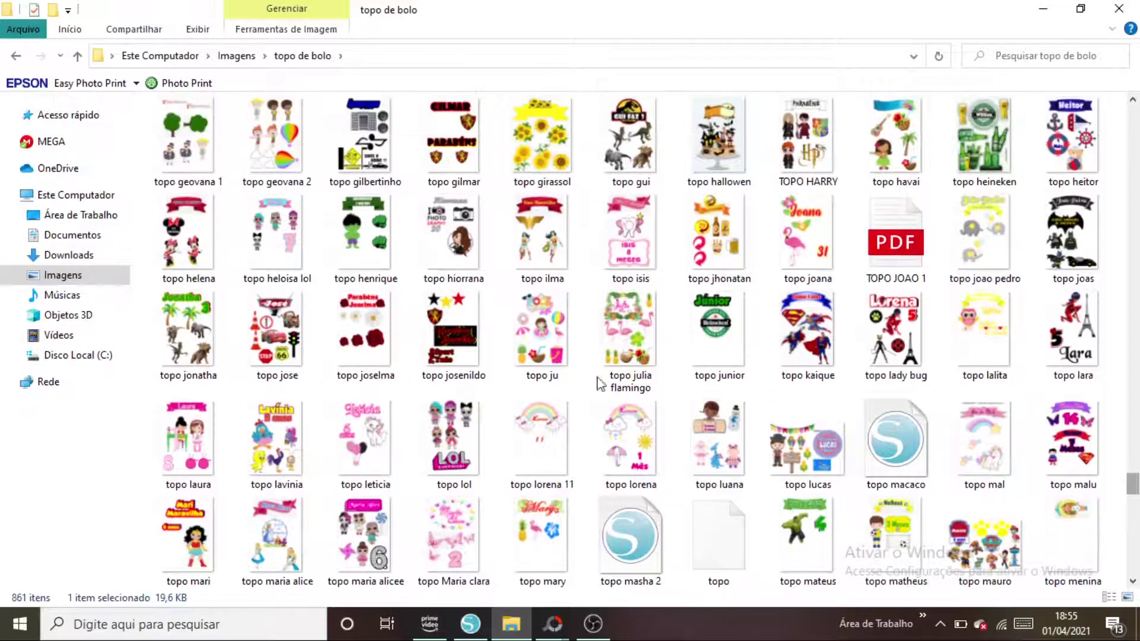
{"action": "left_click", "coordinate": [295, 245]}
{"action": "double_click", "coordinate": [295, 245]}
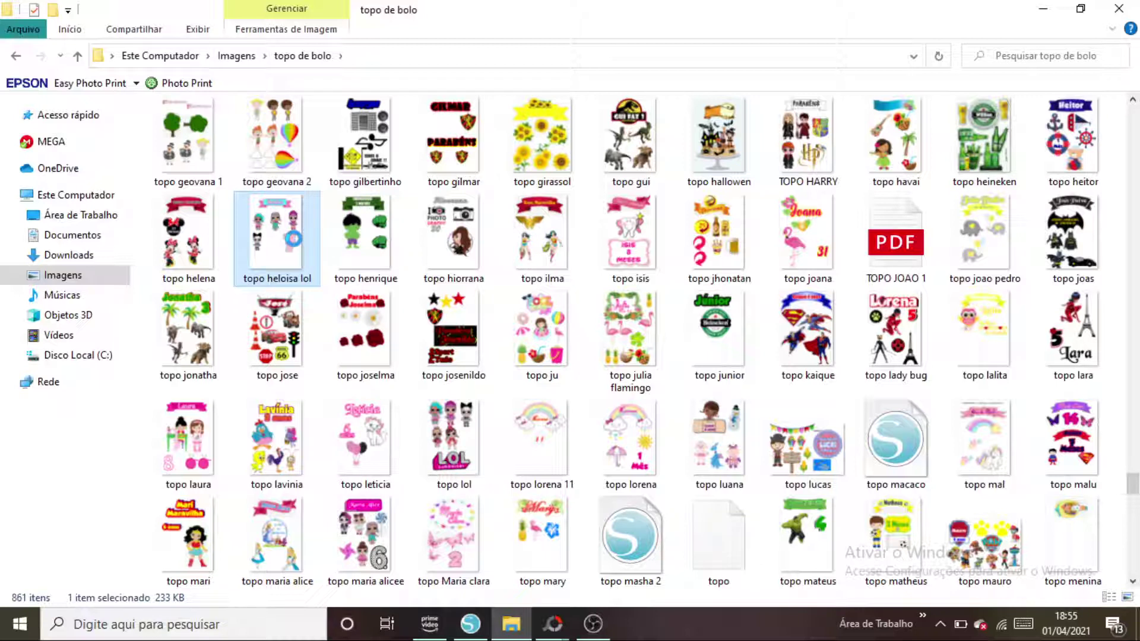
Step: Bring up the print settings for the saved topper image, keeping the Canon G4010 series printer and A4 paper size
{"action": "right_click", "coordinate": [294, 239]}
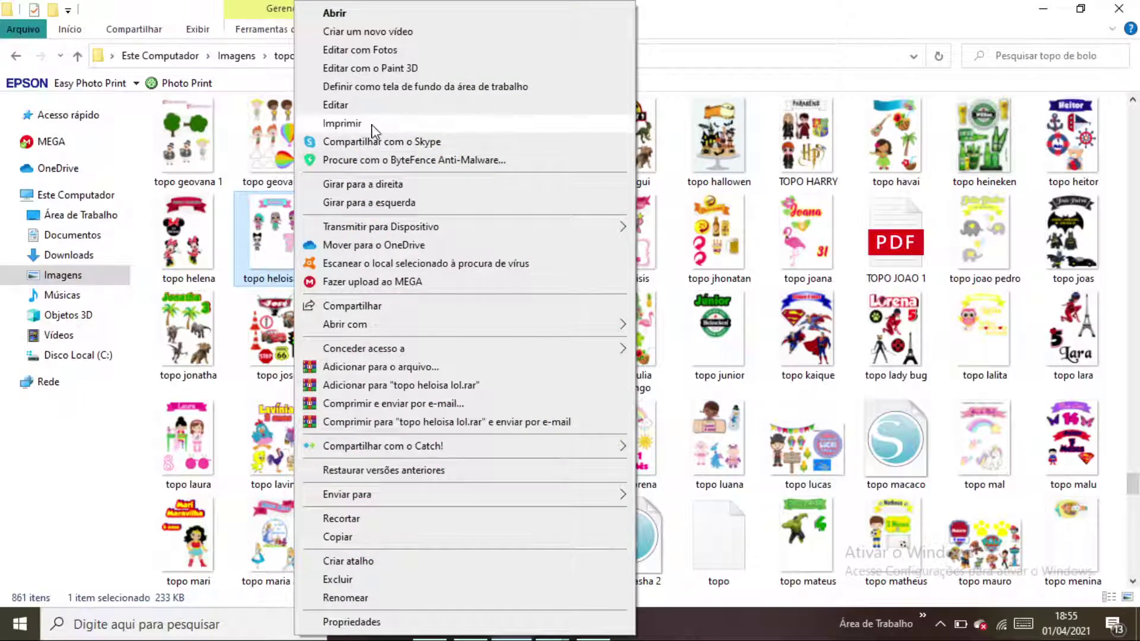
{"action": "left_click", "coordinate": [372, 125]}
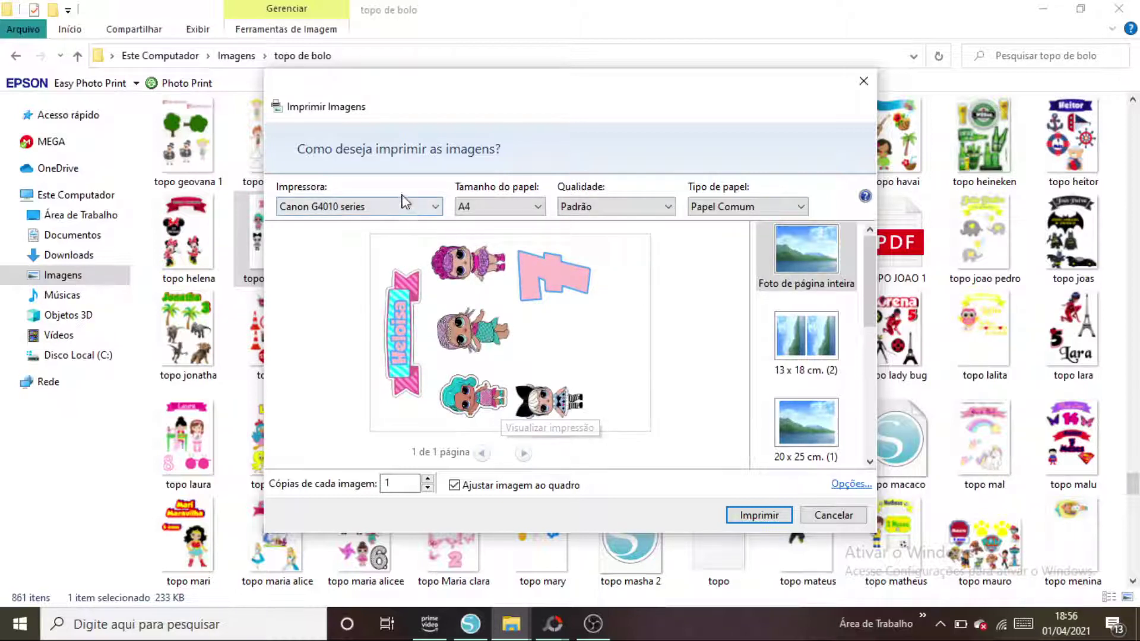
{"action": "left_click", "coordinate": [376, 207]}
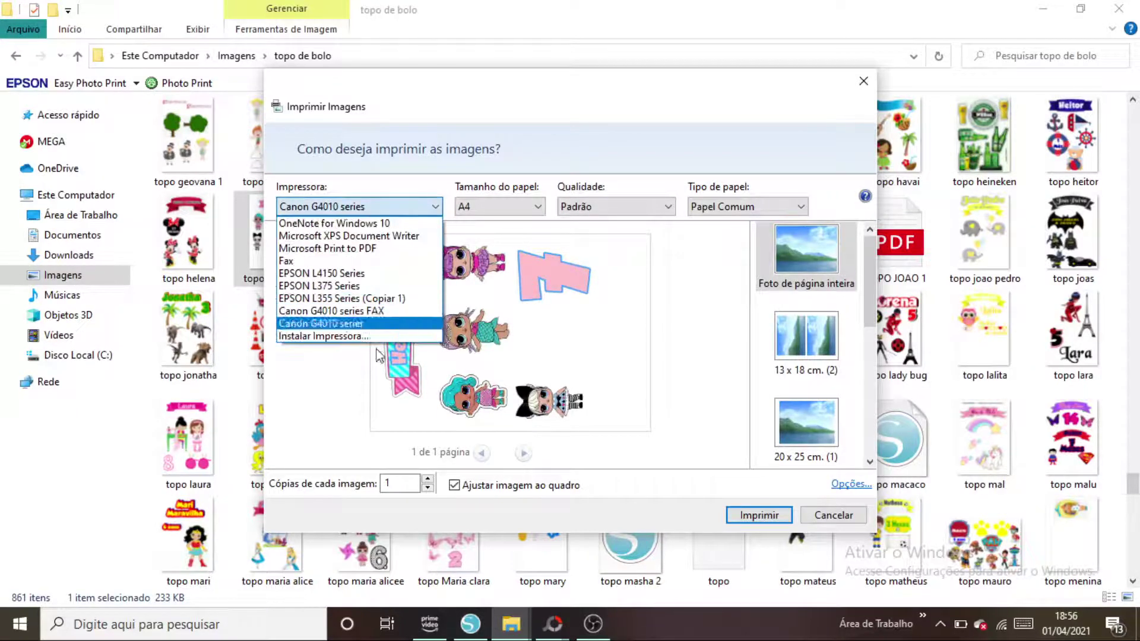
{"action": "left_click", "coordinate": [443, 202]}
{"action": "left_click", "coordinate": [475, 207]}
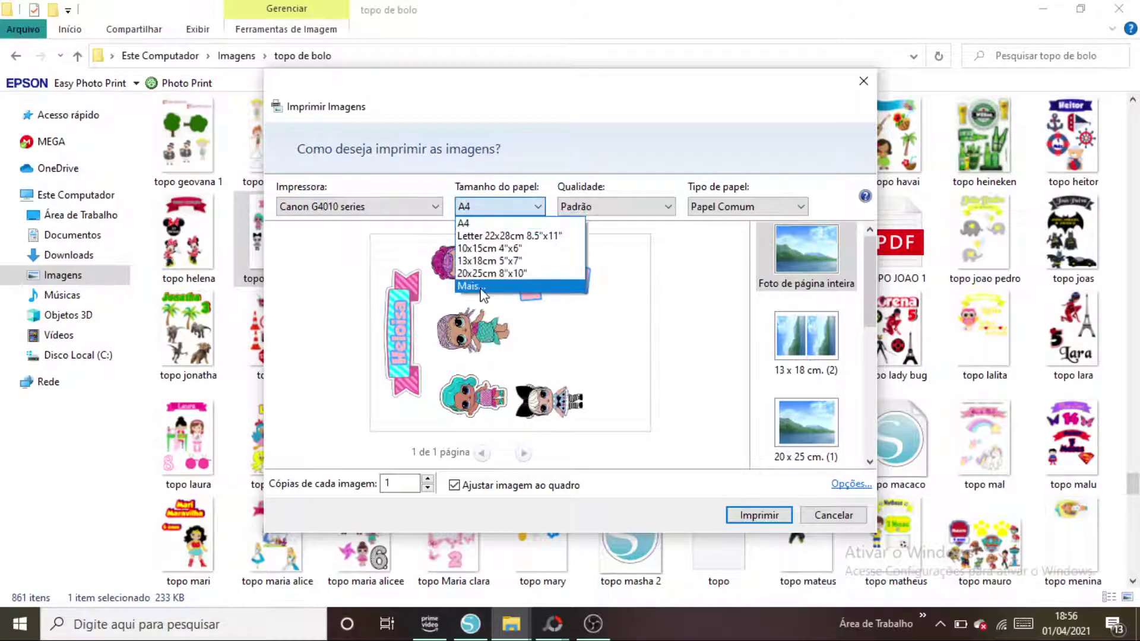
{"action": "left_click", "coordinate": [477, 224]}
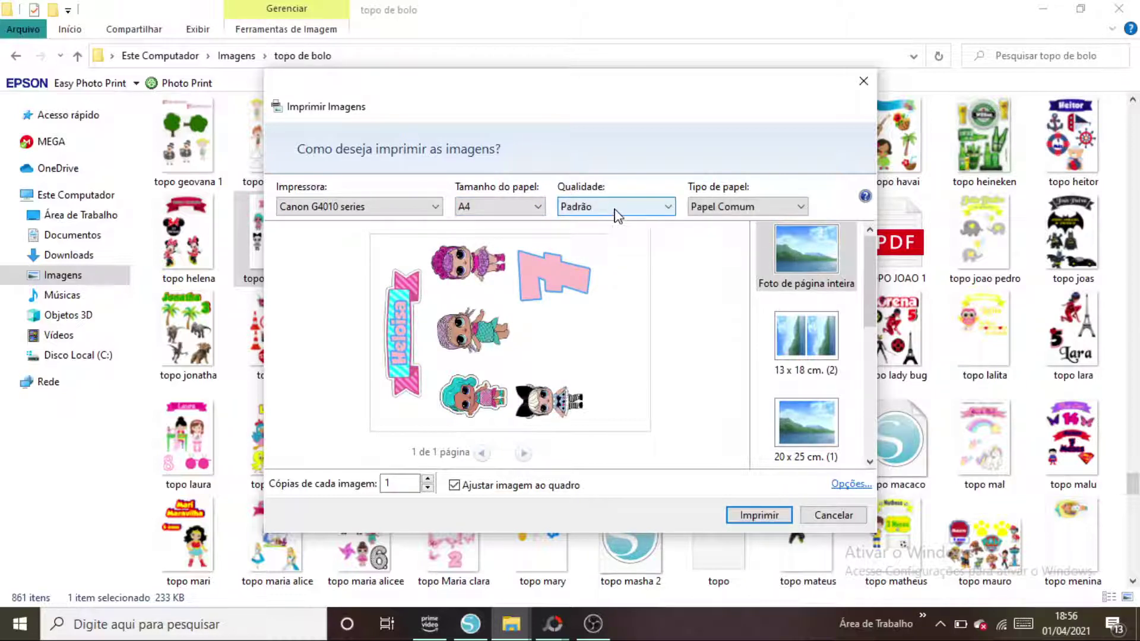
Step: Set the paper type to Papel Fotográfico Brilhante and the quality to Alta, and turn off fitting the image to the frame
{"action": "left_click", "coordinate": [610, 213]}
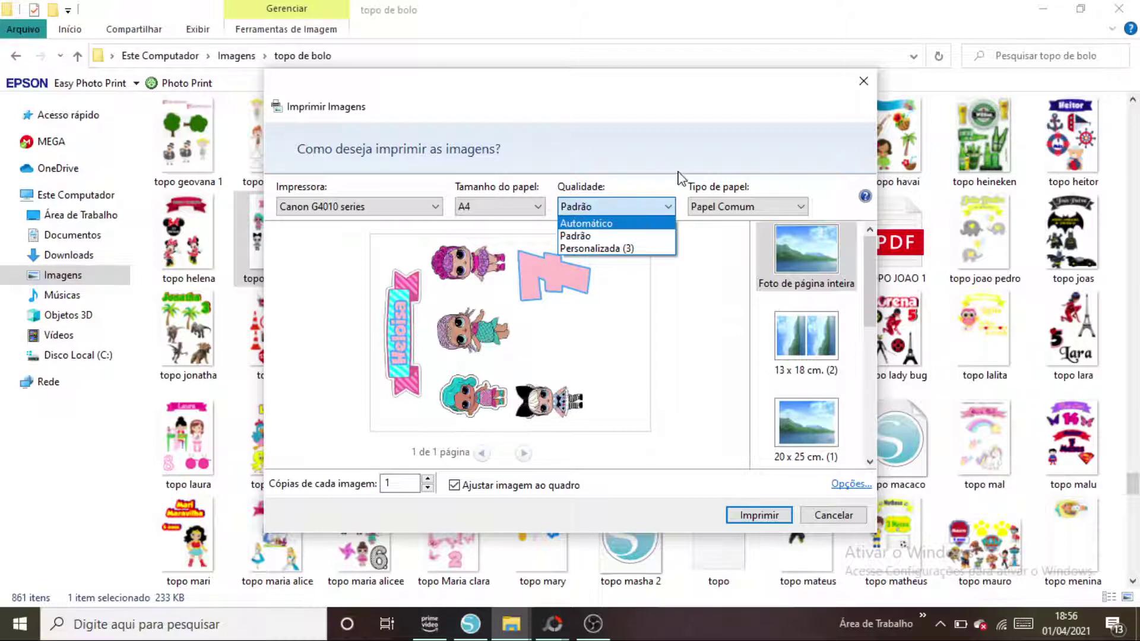
{"action": "left_click", "coordinate": [717, 208]}
{"action": "left_click", "coordinate": [719, 209]}
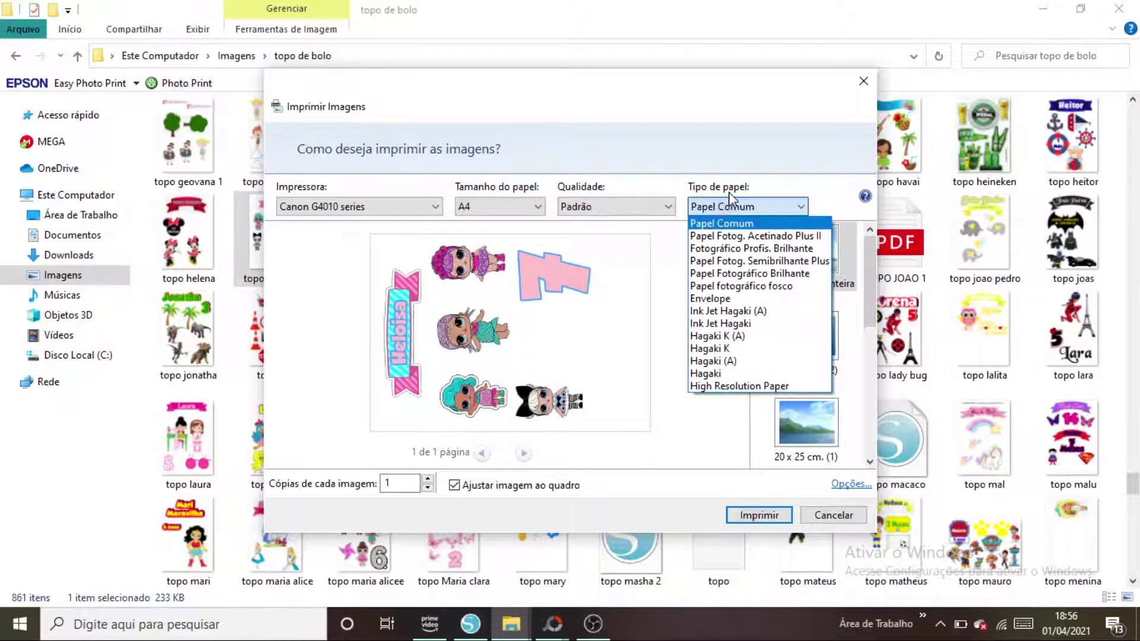
{"action": "left_click", "coordinate": [757, 274]}
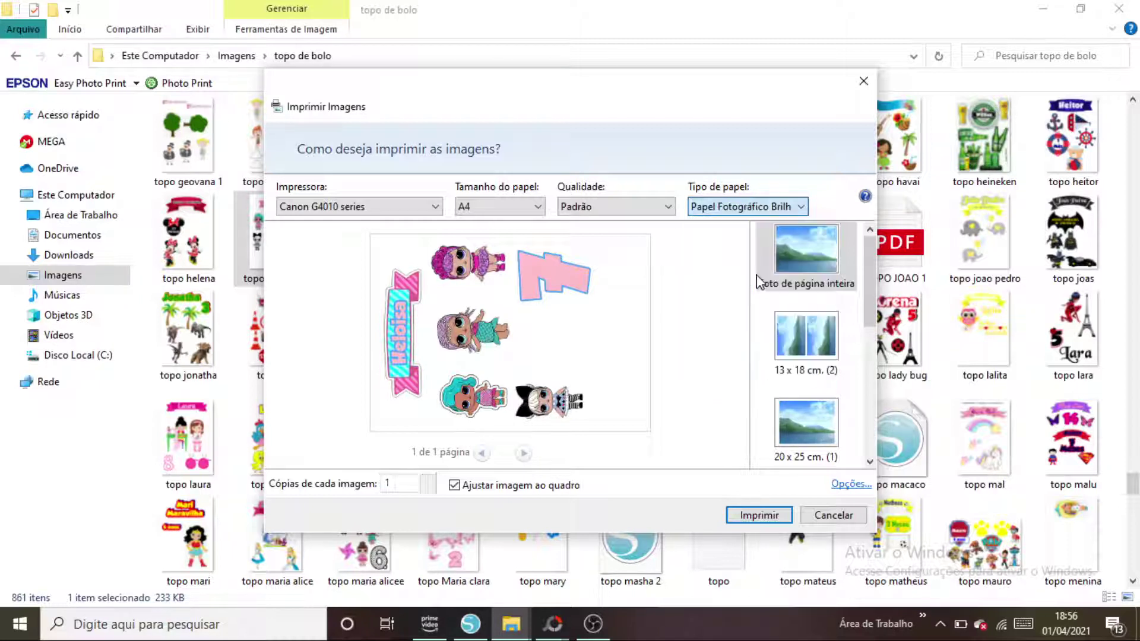
{"action": "left_click", "coordinate": [667, 208]}
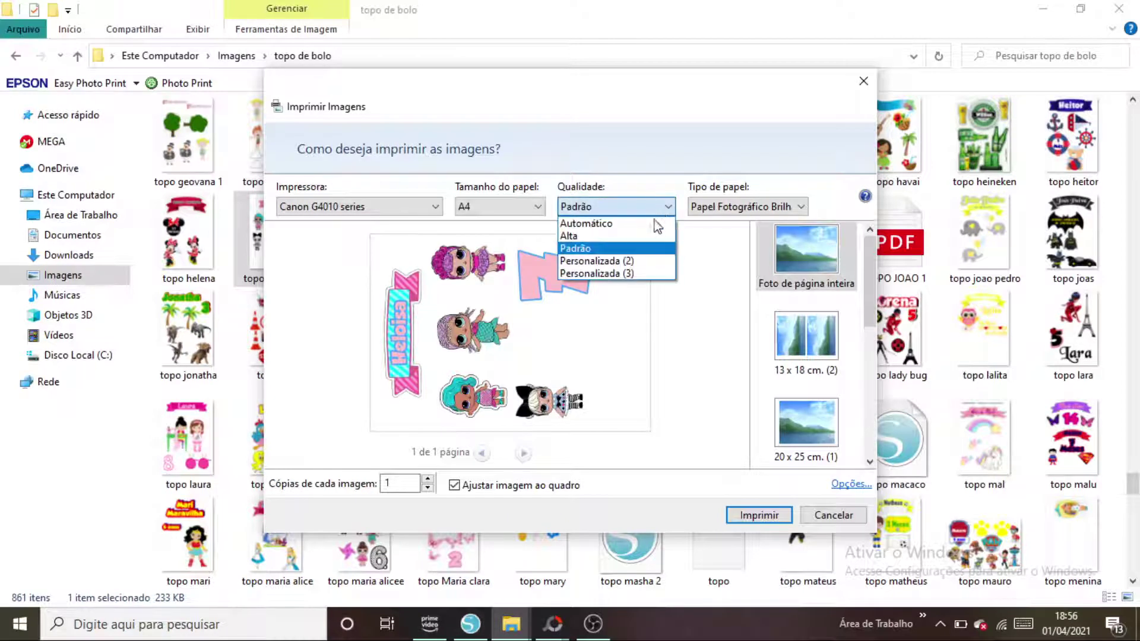
{"action": "left_click", "coordinate": [656, 236]}
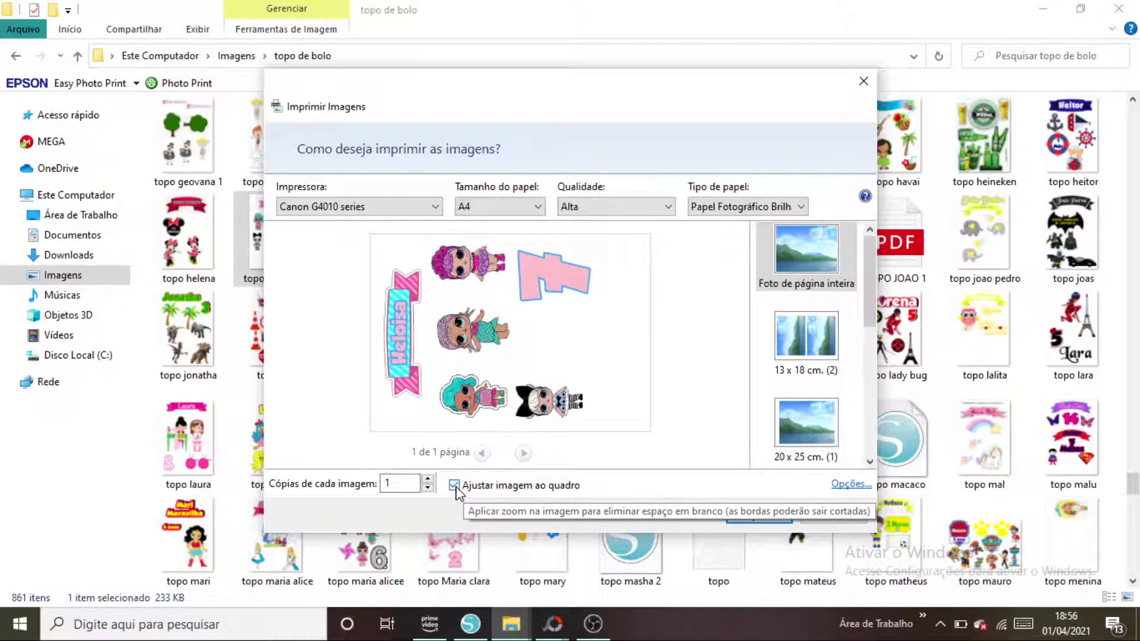
{"action": "left_click", "coordinate": [455, 487]}
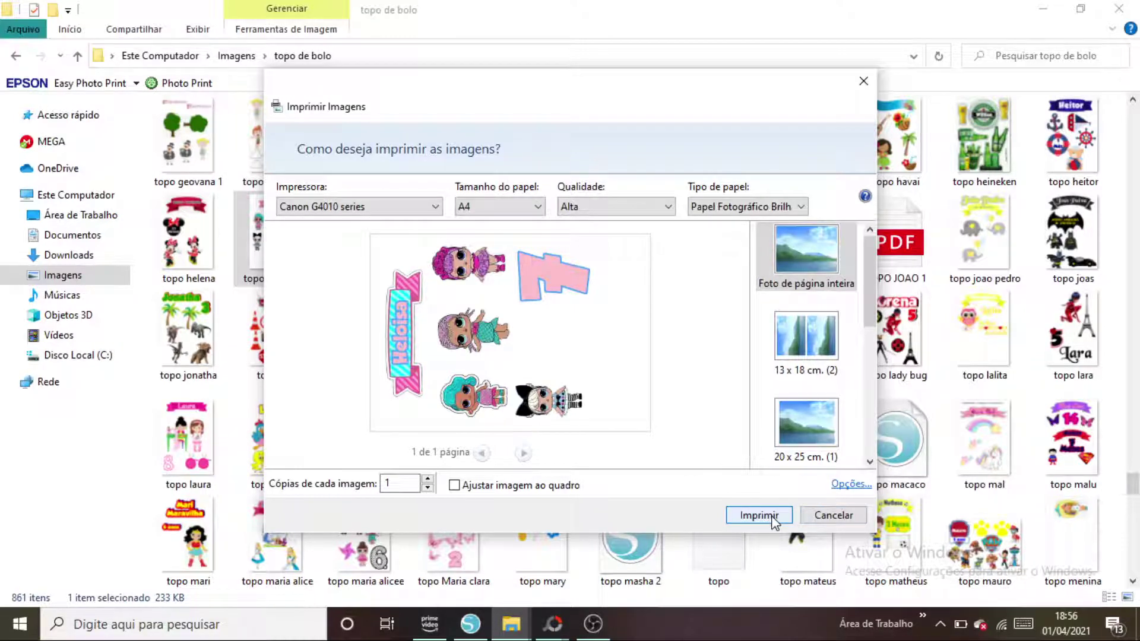
Step: Cancel the picture printing and switch back to PhotoScape
{"action": "left_click", "coordinate": [816, 523]}
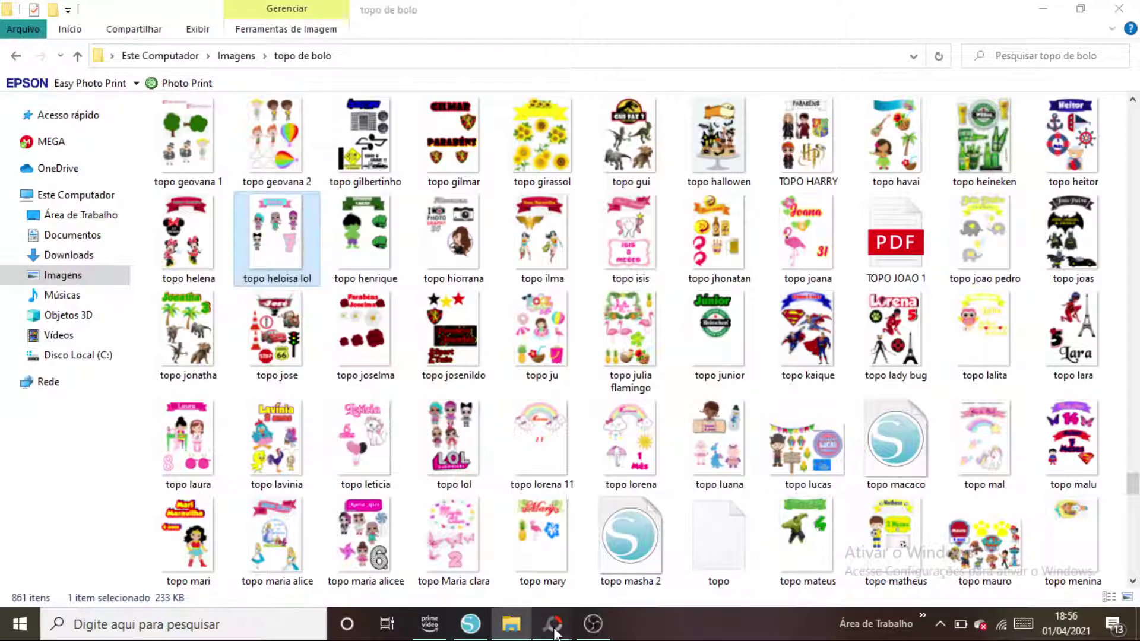
{"action": "mouse_move", "coordinate": [555, 633]}
{"action": "left_click", "coordinate": [608, 563]}
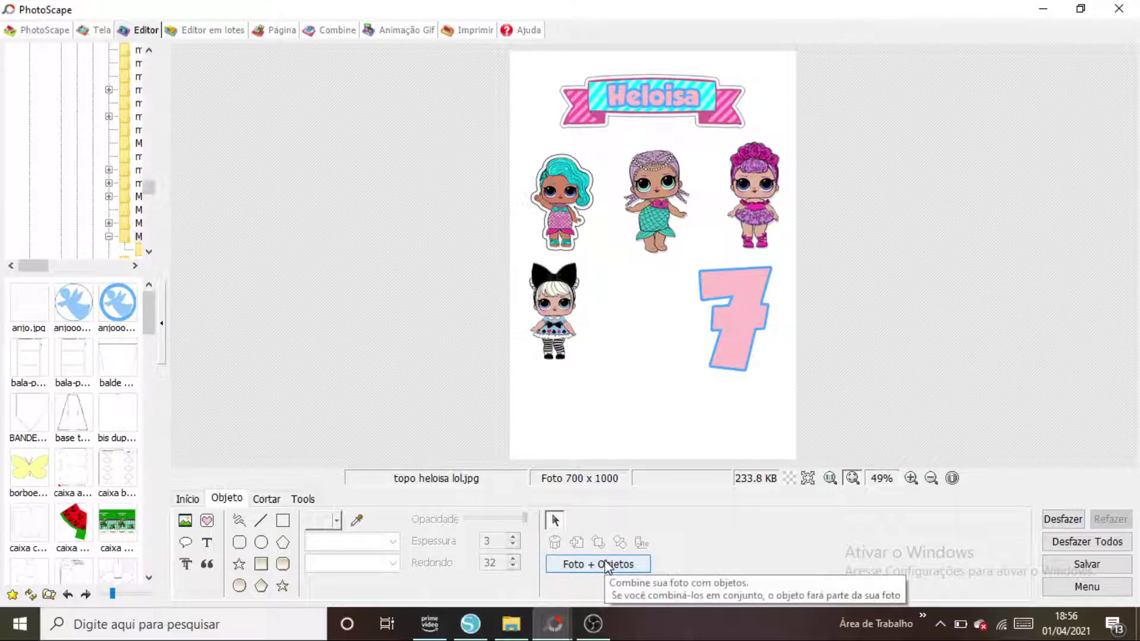